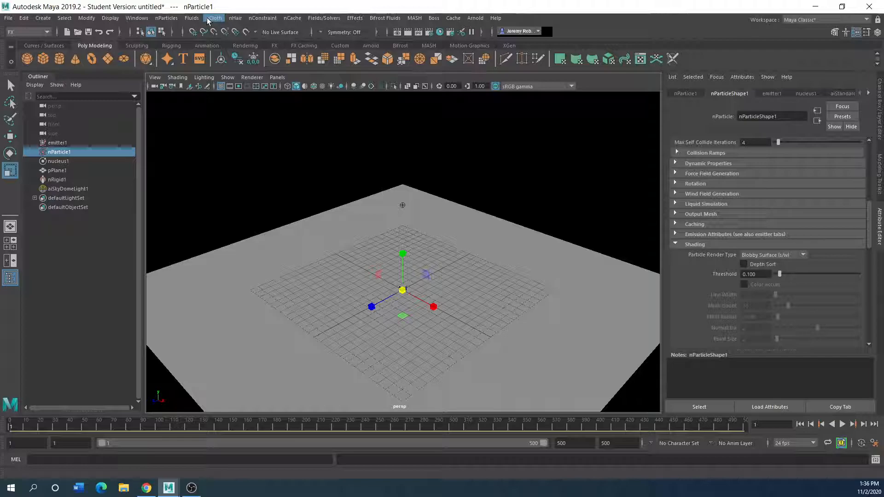
click(197, 21)
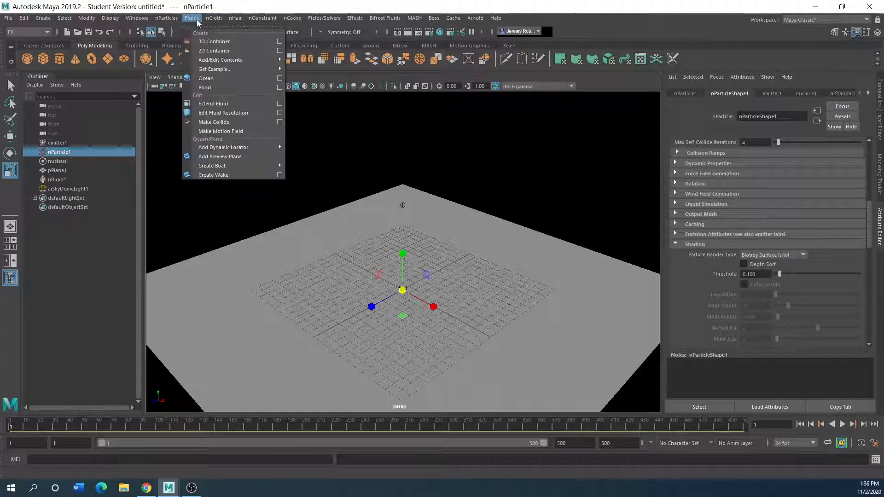
mouse_move(164, 18)
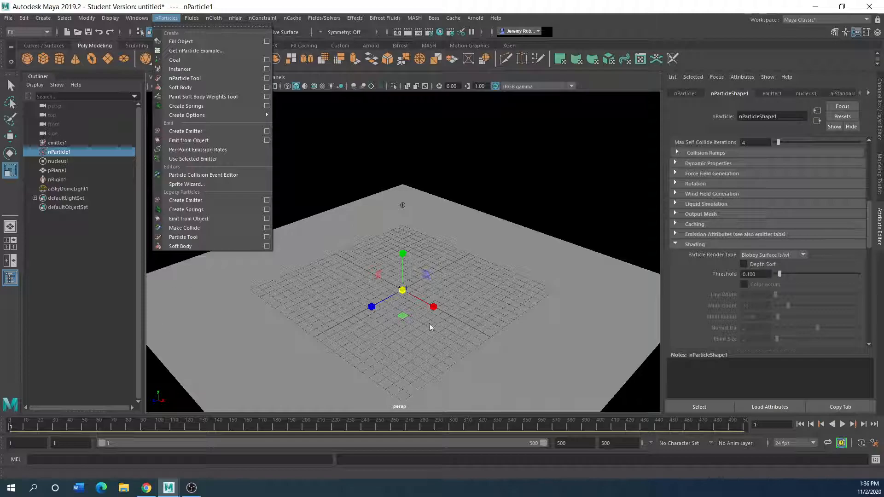
click(451, 259)
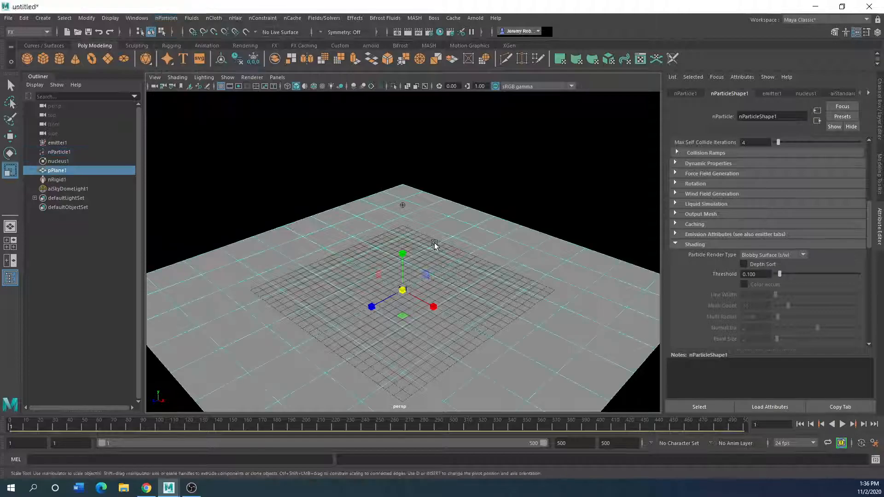
Step: Play the nParticle simulation and examine the pile of particles on the plane from a lower angle
click(841, 424)
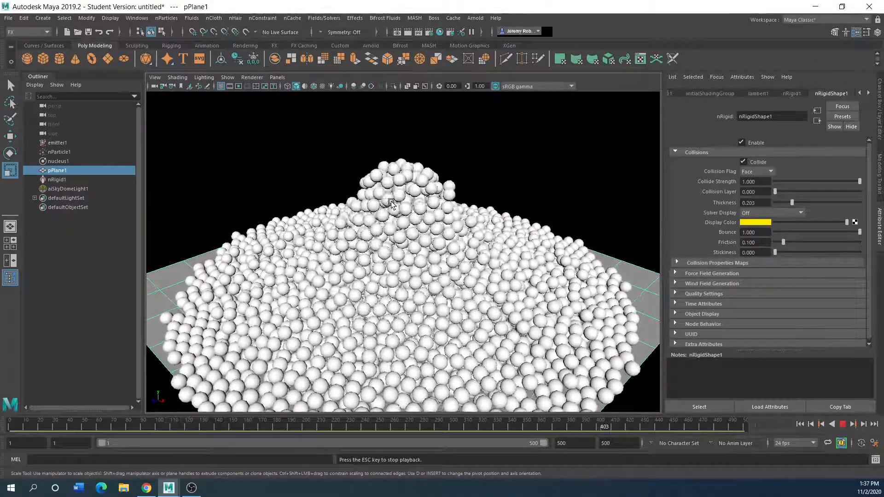
key(f)
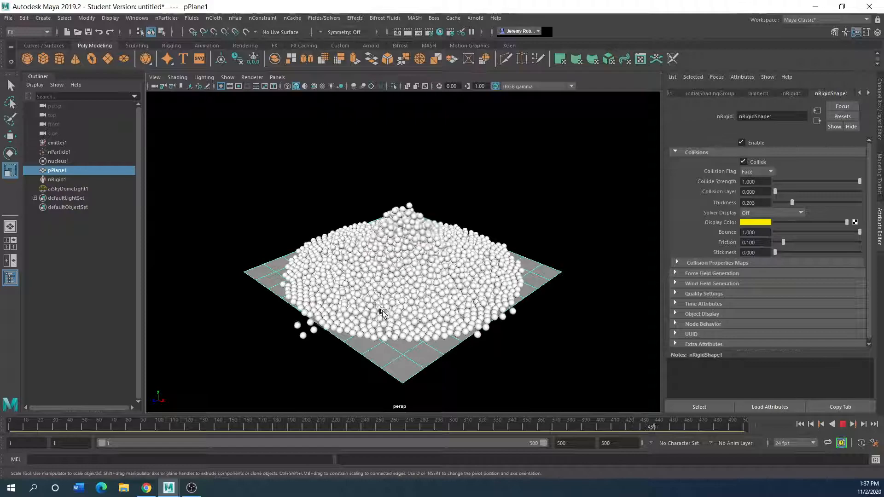
alt+drag(385, 296, 418, 264)
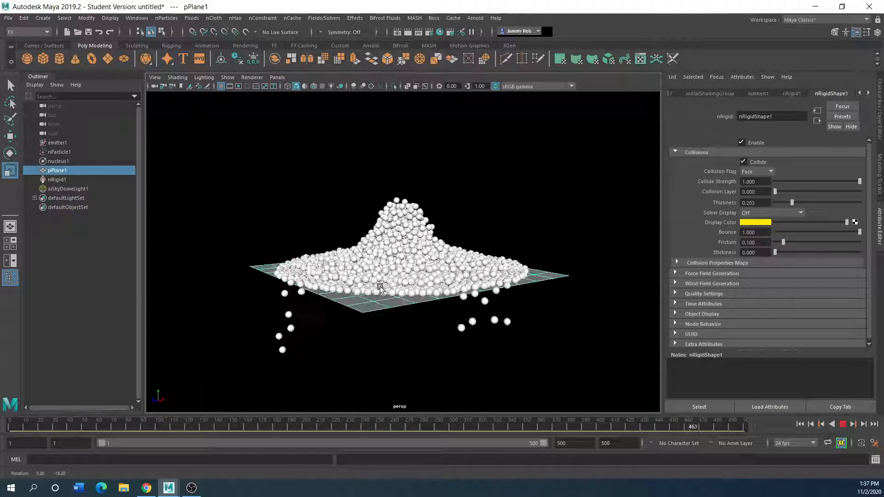
scroll(419, 264, up, 2)
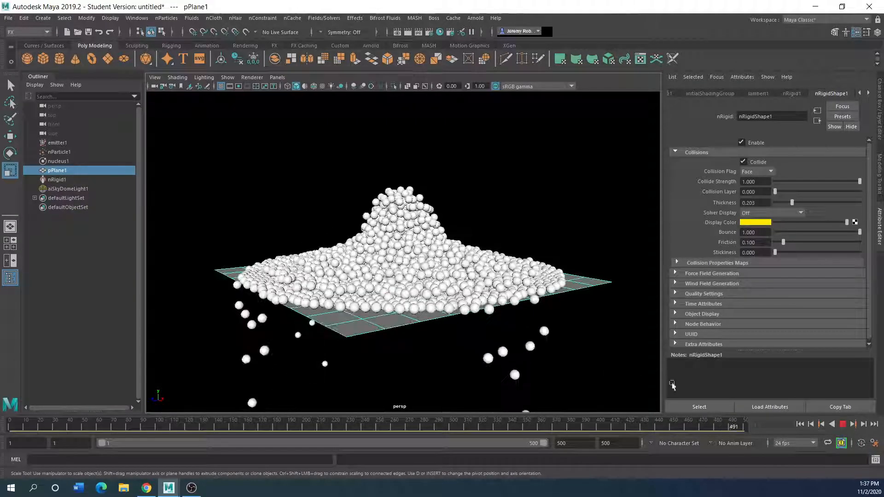
click(842, 425)
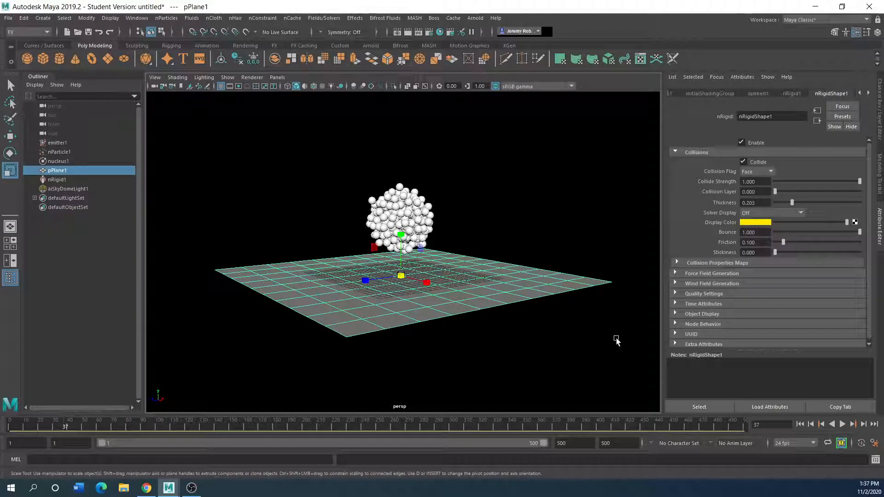
Step: Replay the simulation up to frame 123, render that frame in Arnold RenderView, inspect the result and close the render window
click(842, 424)
click(841, 425)
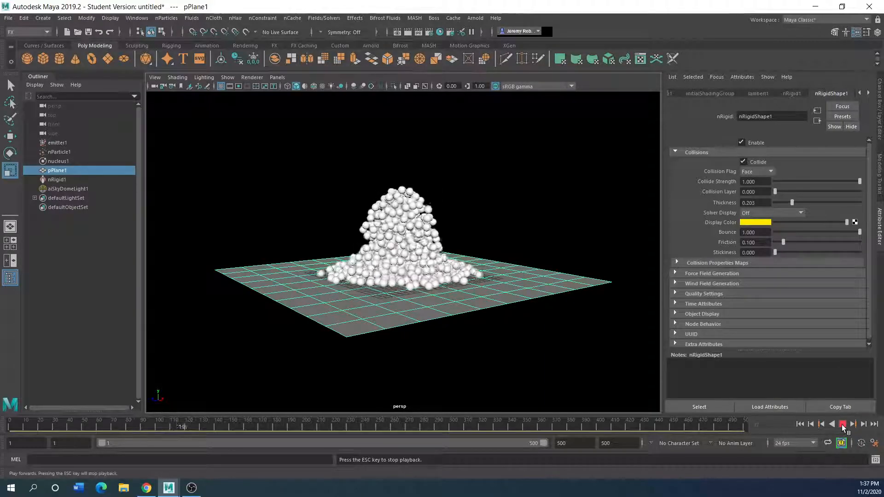
click(475, 18)
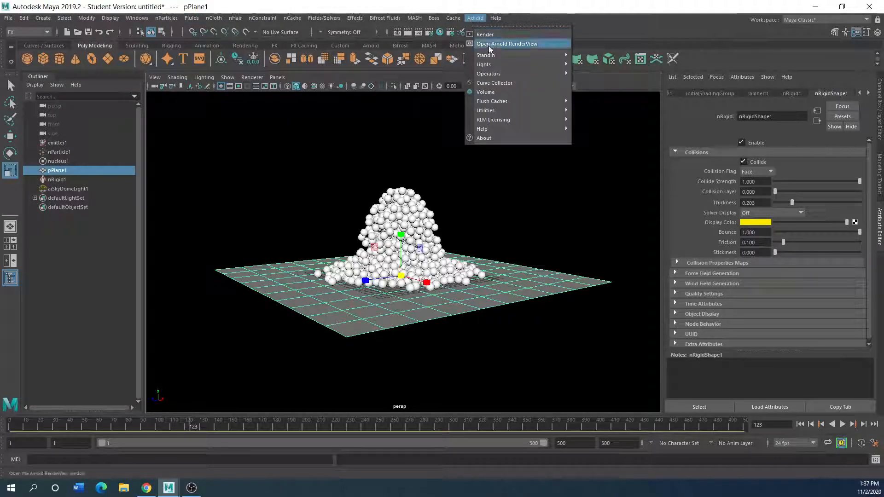
click(488, 44)
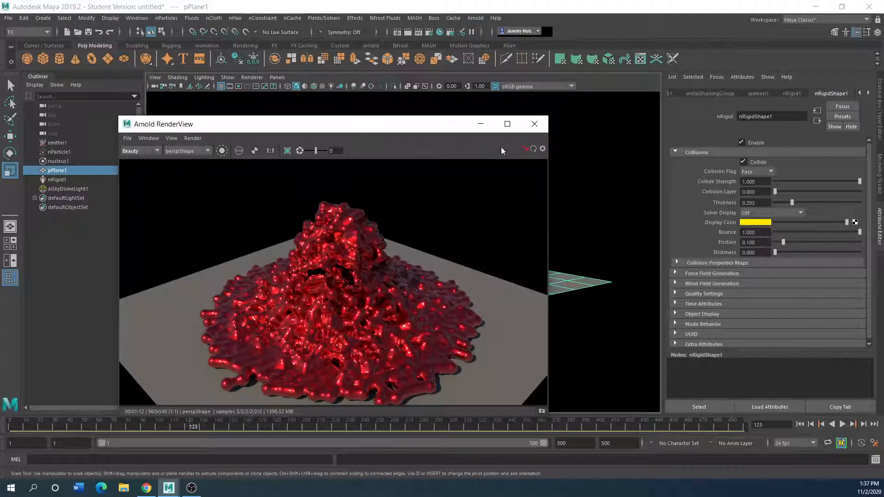
click(524, 149)
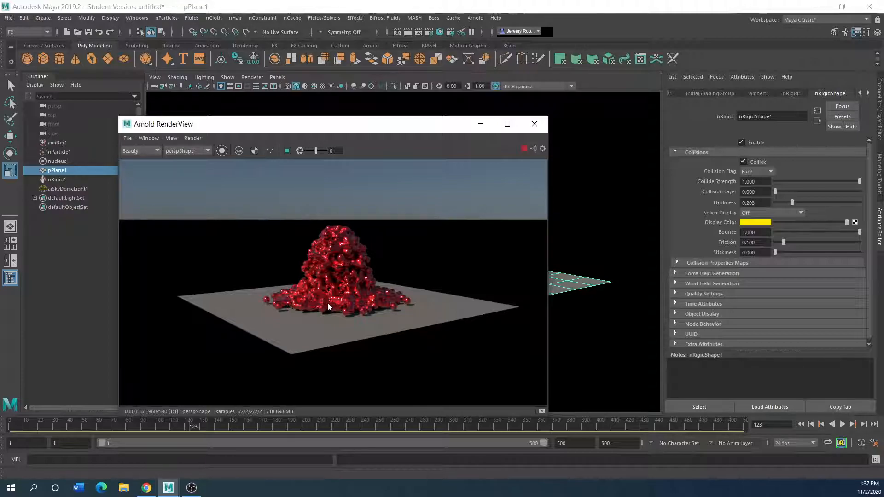
scroll(315, 282, up, 6)
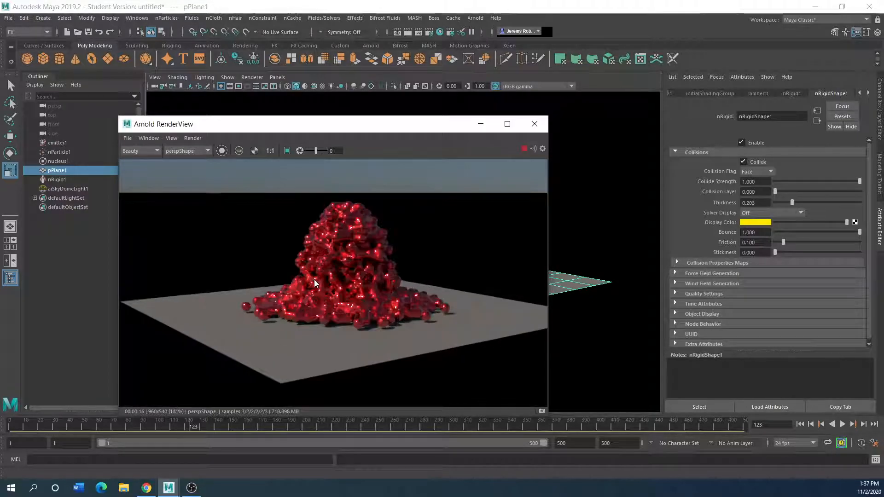
scroll(314, 280, down, 8)
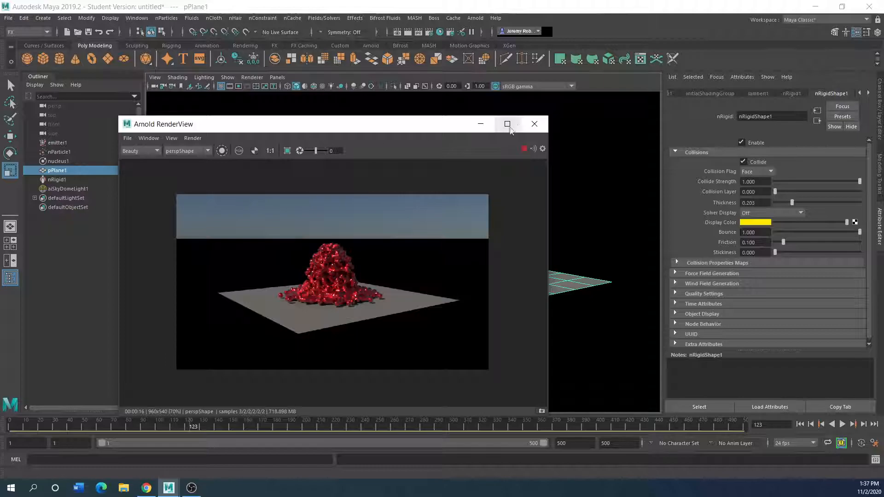
click(534, 126)
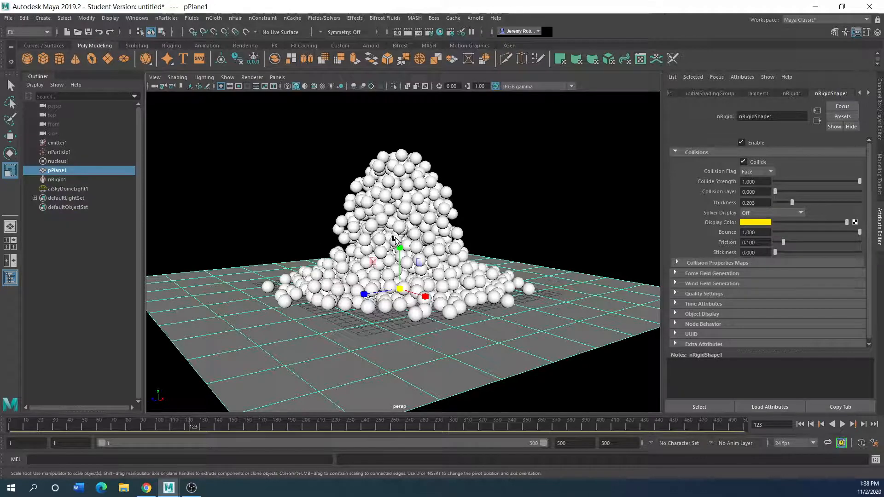
Step: Show the attributes of nucleus1 and replay the simulation from the first frame
click(58, 151)
click(53, 162)
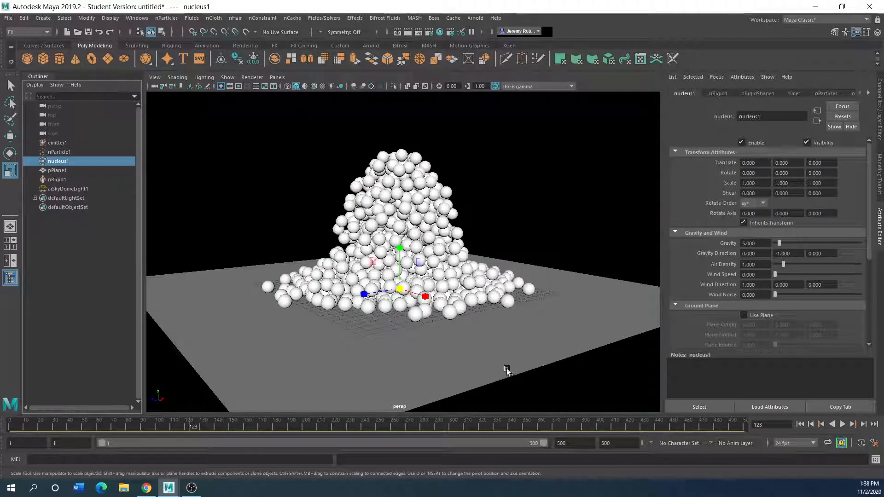
click(800, 424)
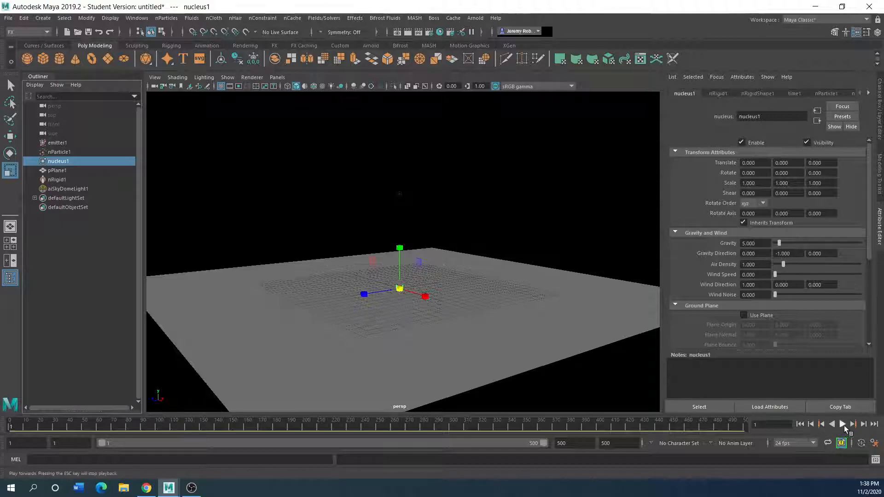
click(842, 424)
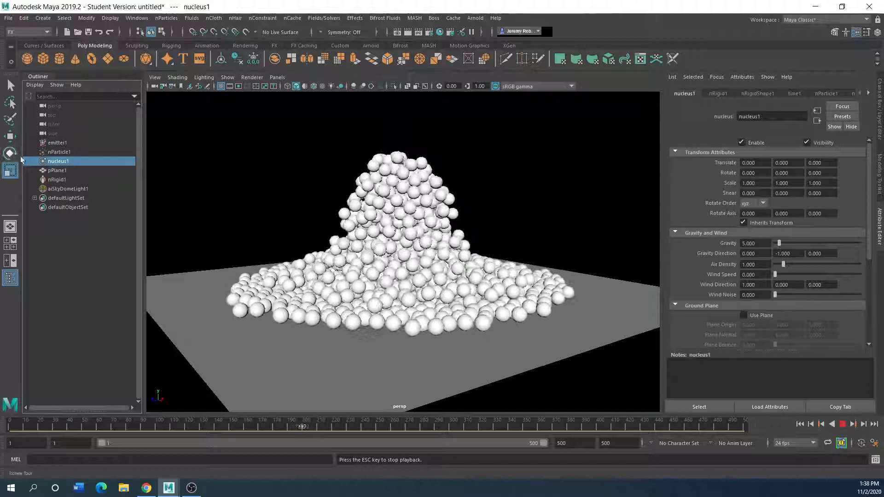
Step: Stop the playback and review the attributes of emitter1 and its connected nucleus1 solver
click(57, 142)
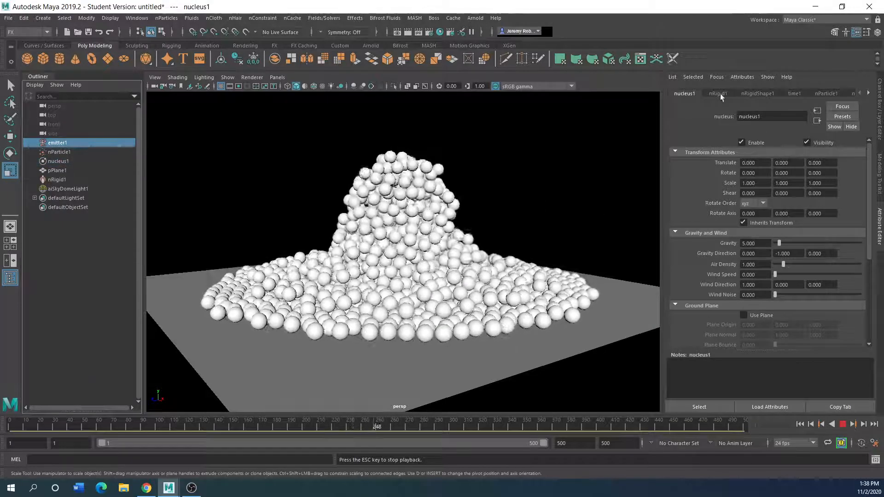
click(867, 92)
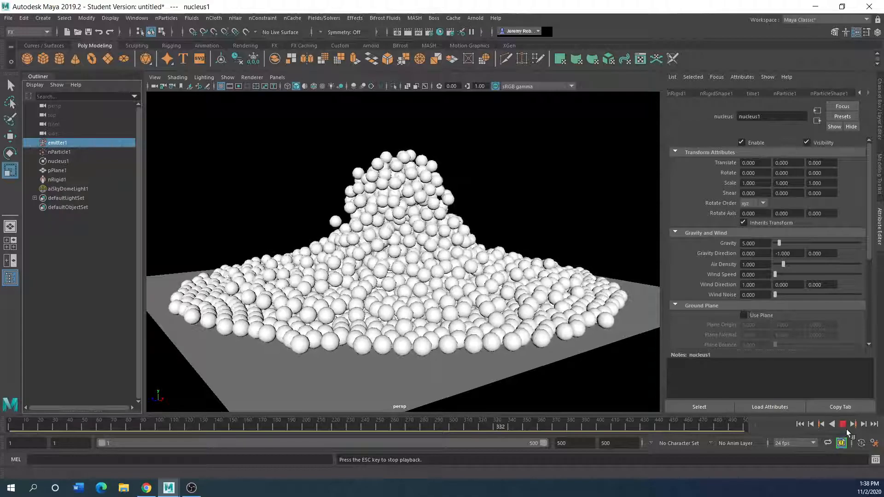
click(842, 424)
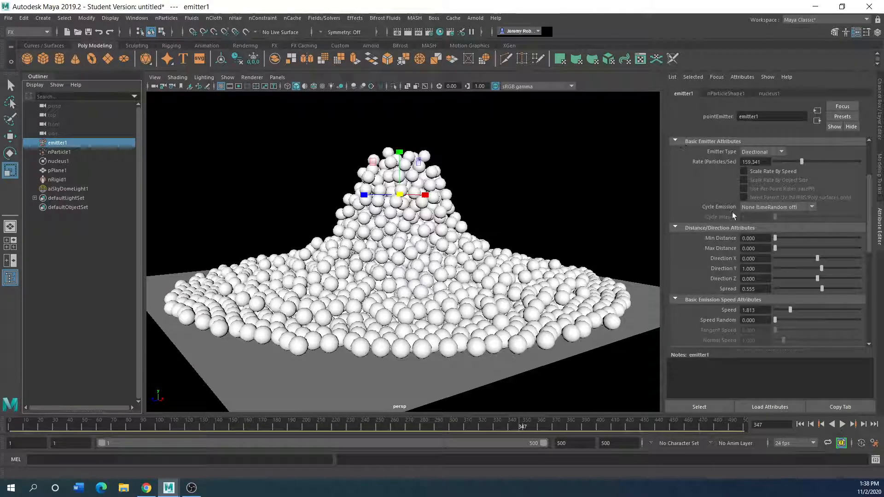
scroll(732, 215, up, 3)
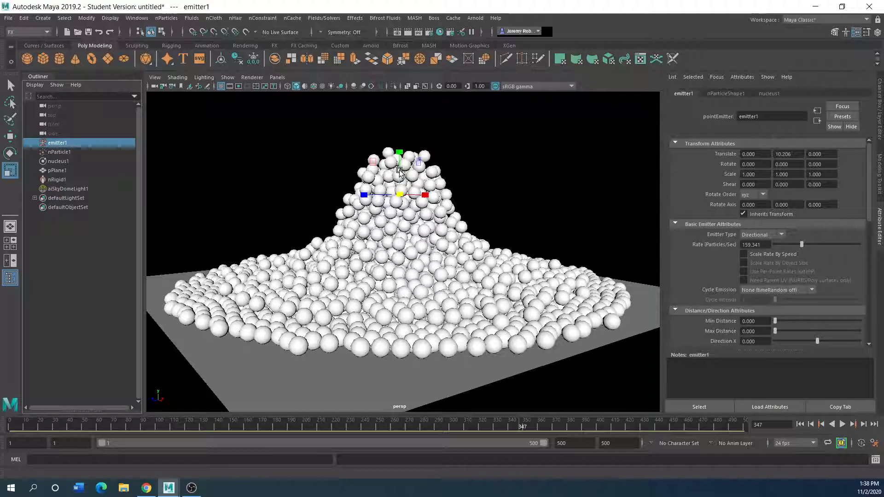
scroll(706, 268, down, 1)
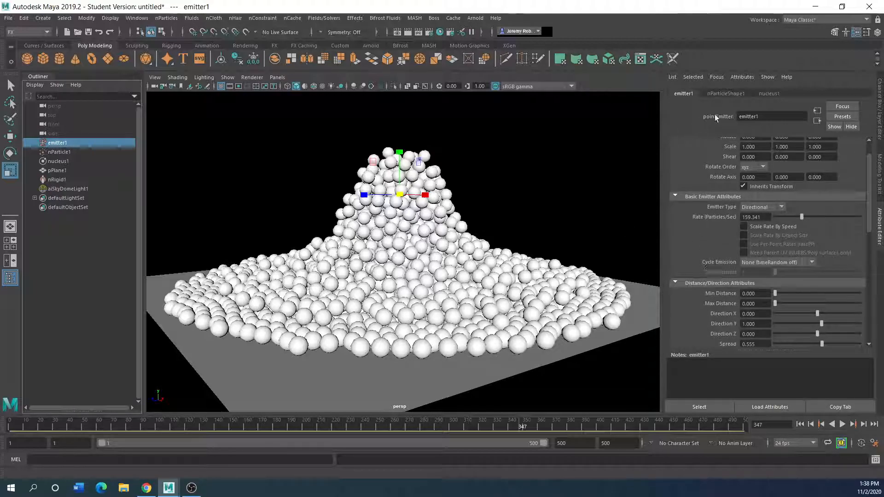
click(768, 93)
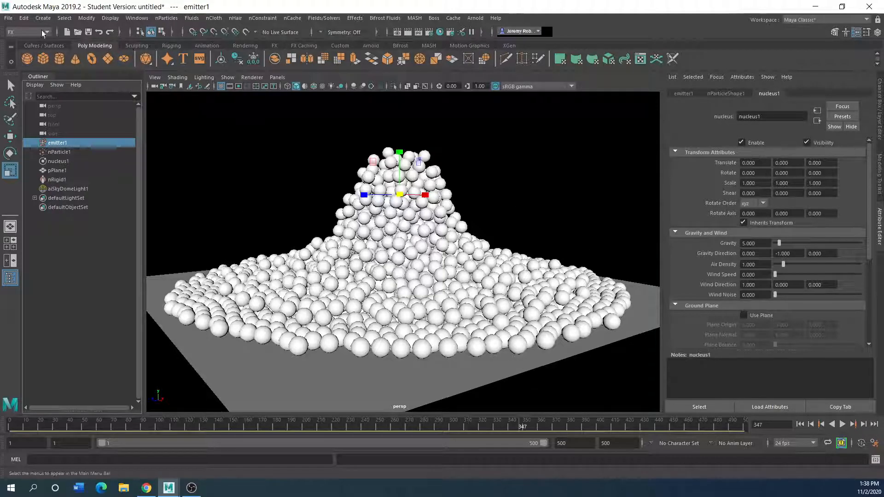
Step: Start a new scene without saving the changes to the current one
click(8, 18)
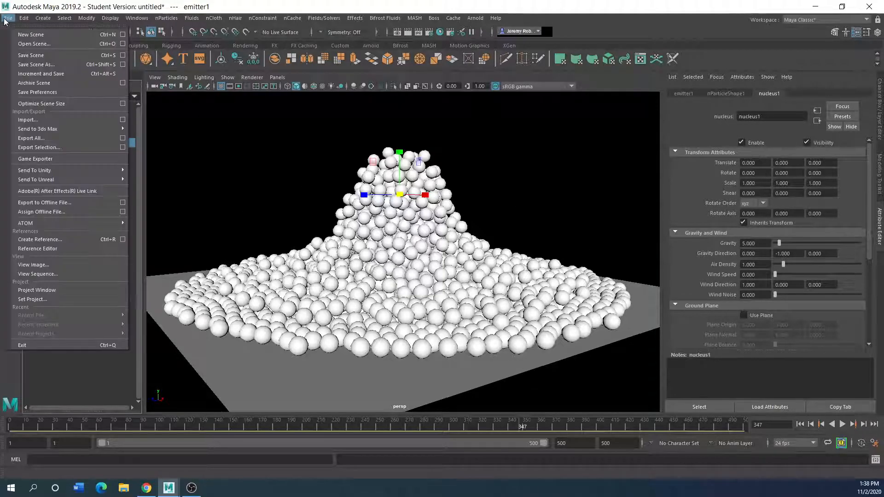
click(29, 35)
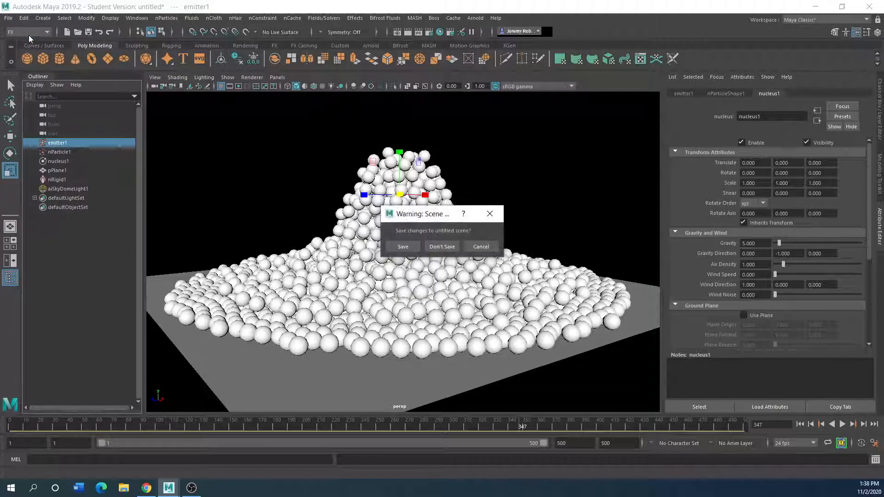
click(434, 246)
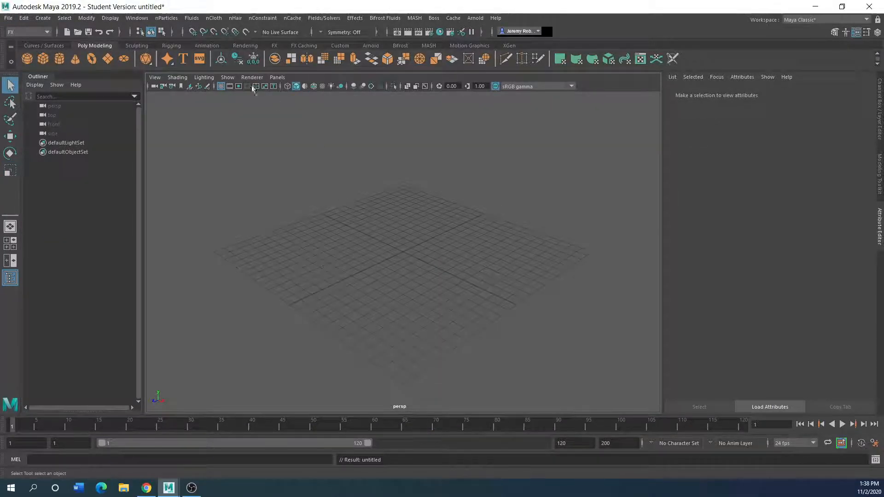
Step: Create an nParticle emitter with the emitter options reset to their defaults
click(163, 18)
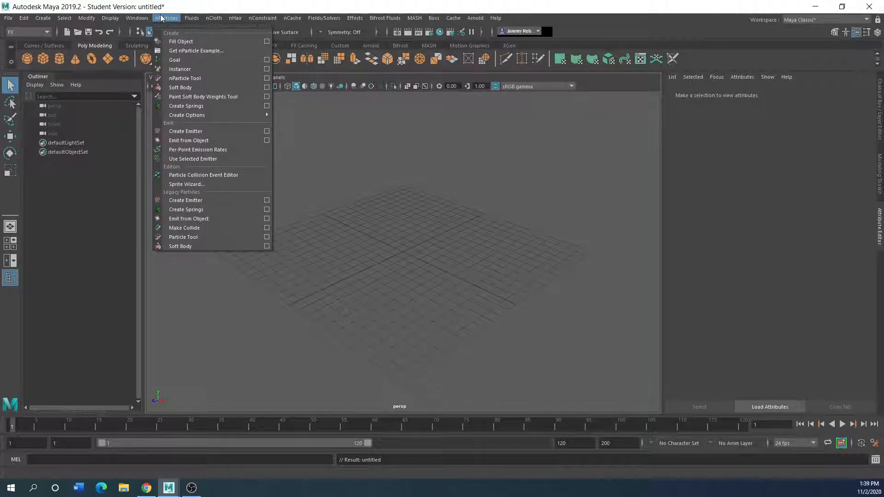
click(267, 131)
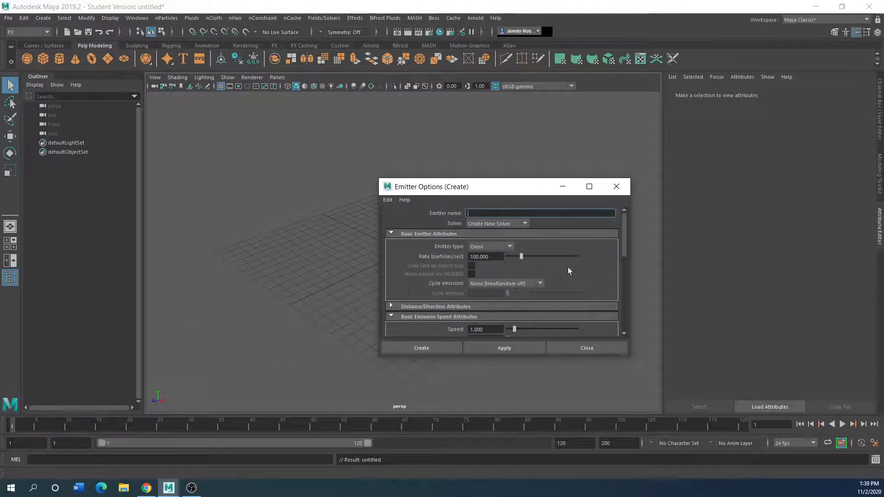
click(388, 200)
click(402, 217)
drag(489, 190, 319, 187)
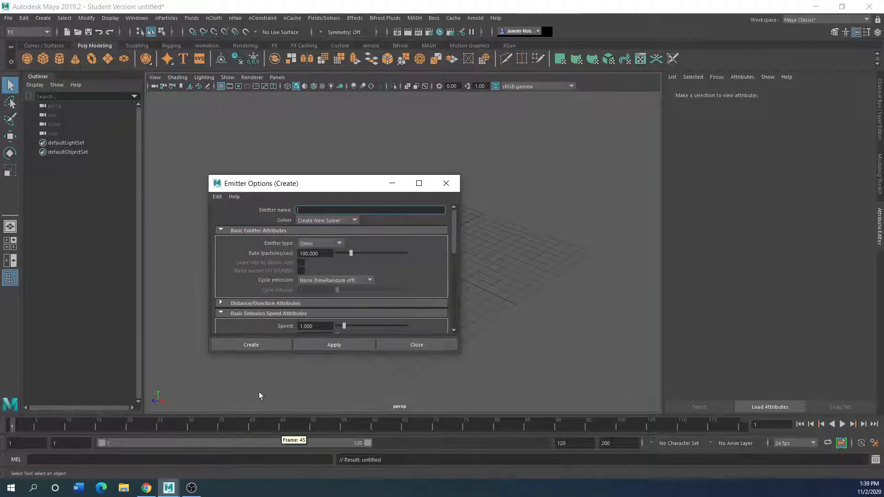
click(269, 343)
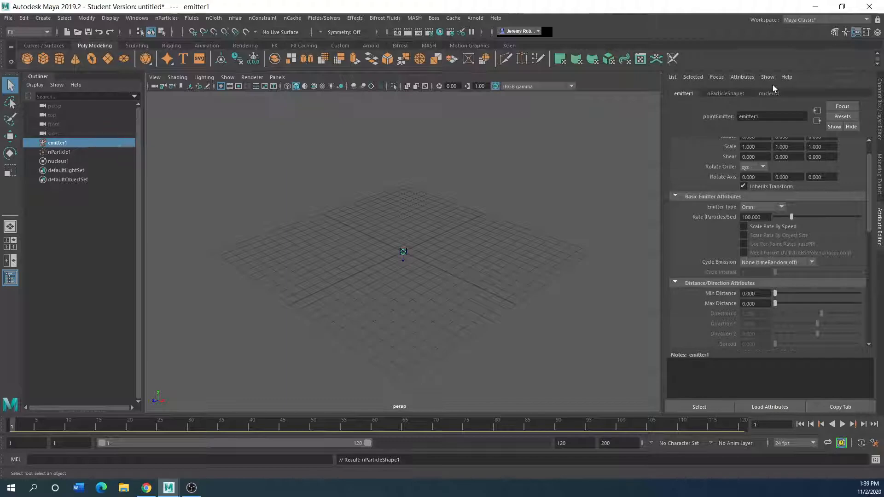
Step: Look through the attributes of nParticleShape1 and nucleus1, returning to those of emitter1
click(727, 95)
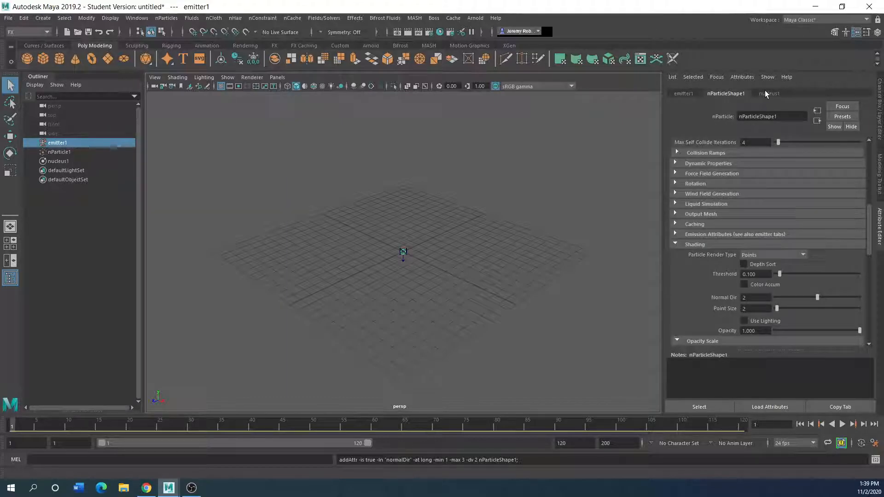
click(764, 92)
click(691, 93)
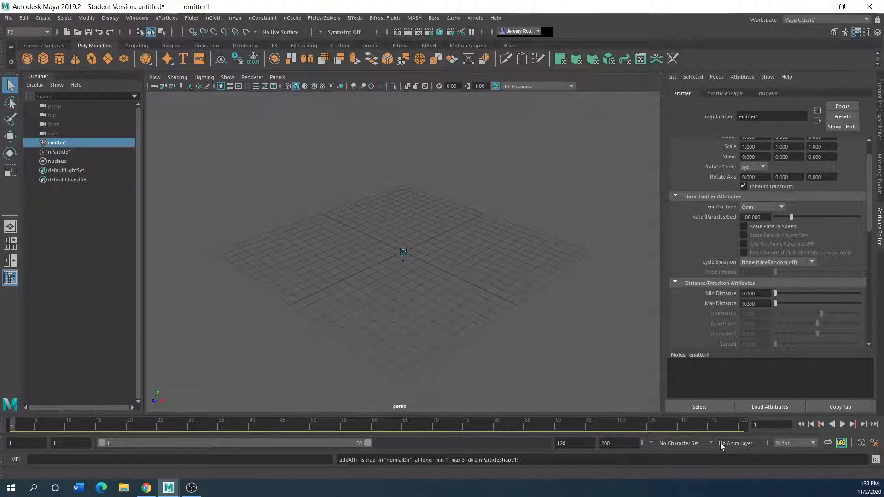
Step: Set the playback end to frame 500 and play the particle emission
drag(571, 443, 532, 444)
text(500)
key(Return)
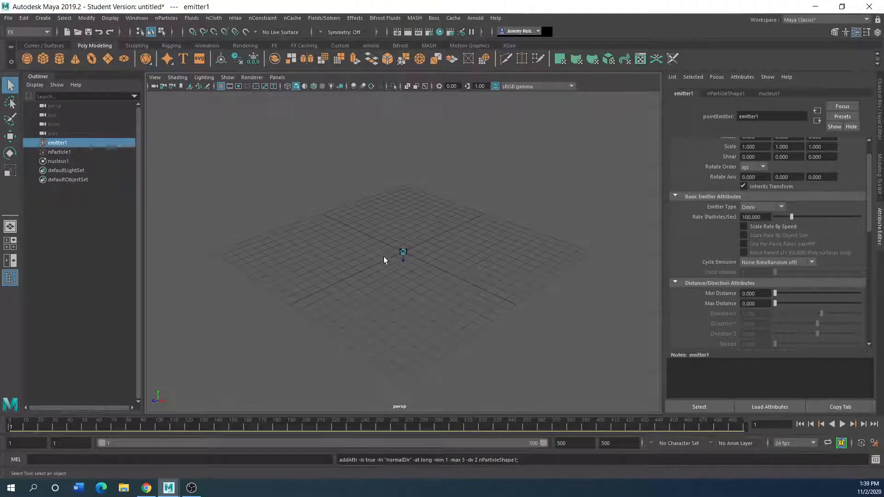
click(842, 424)
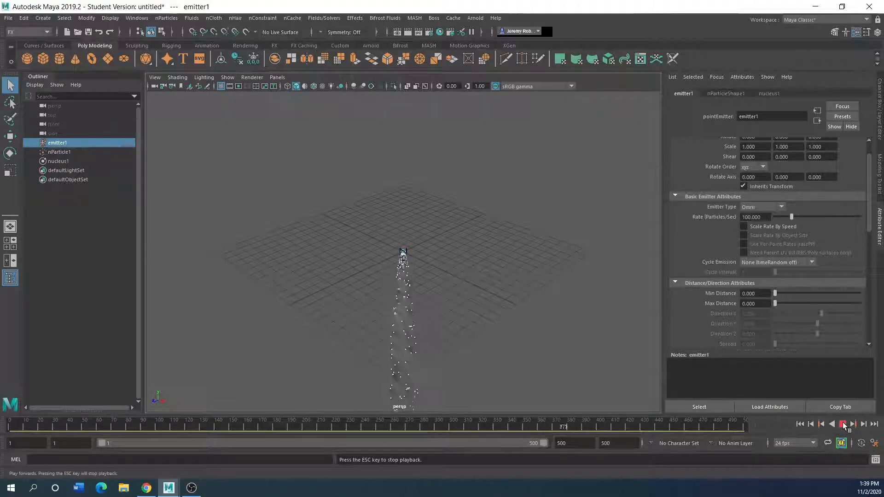
Step: Stop the playback and move emitter1 straight up to about 10.49 in Y, above the grid
click(842, 424)
key(w)
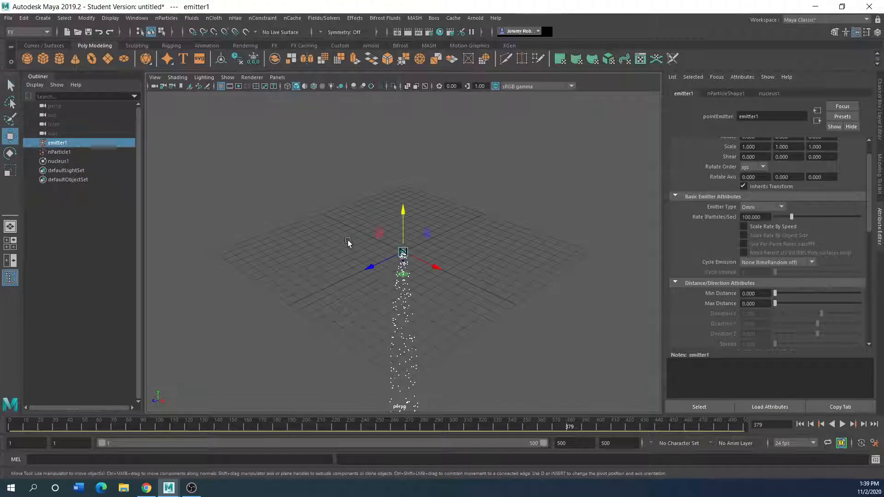
drag(402, 222, 403, 221)
drag(398, 132, 399, 101)
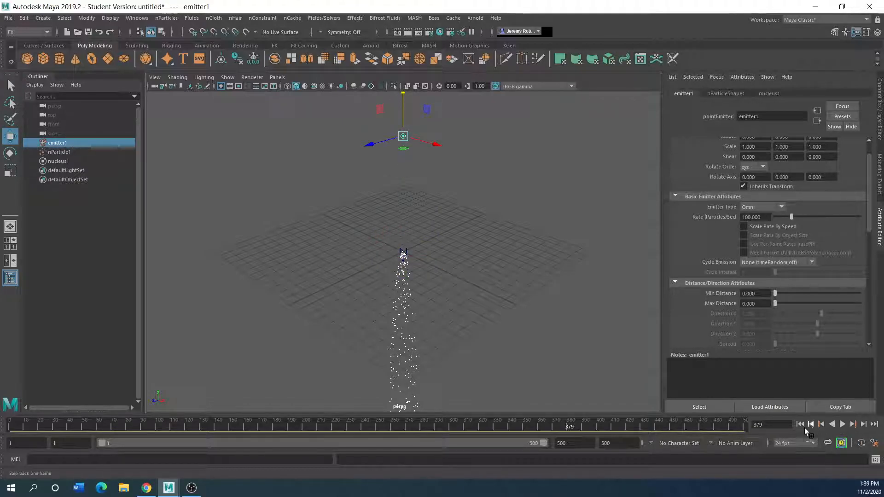
Step: Play the emission from the first frame to preview the raised emitter, and stop it
click(799, 423)
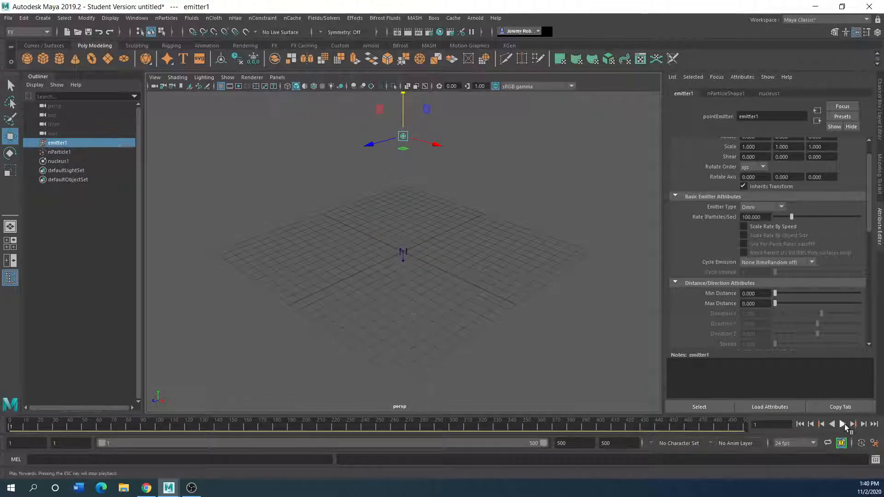
click(842, 423)
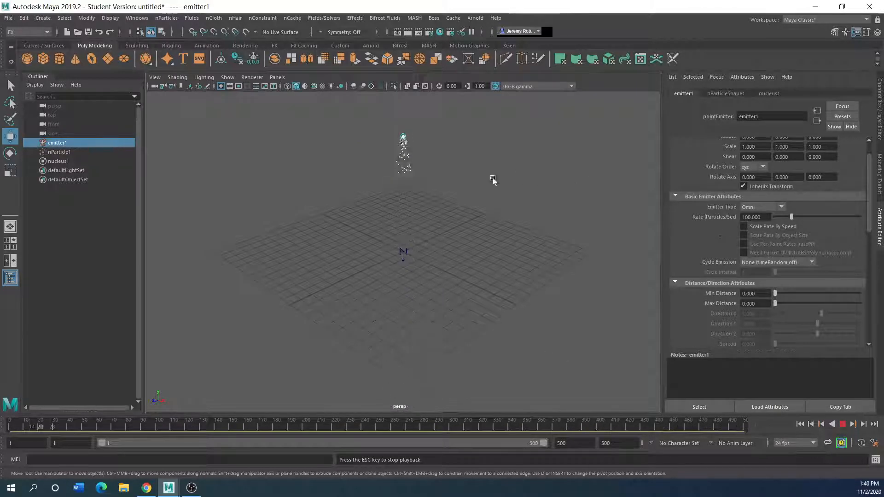
scroll(727, 281, up, 2)
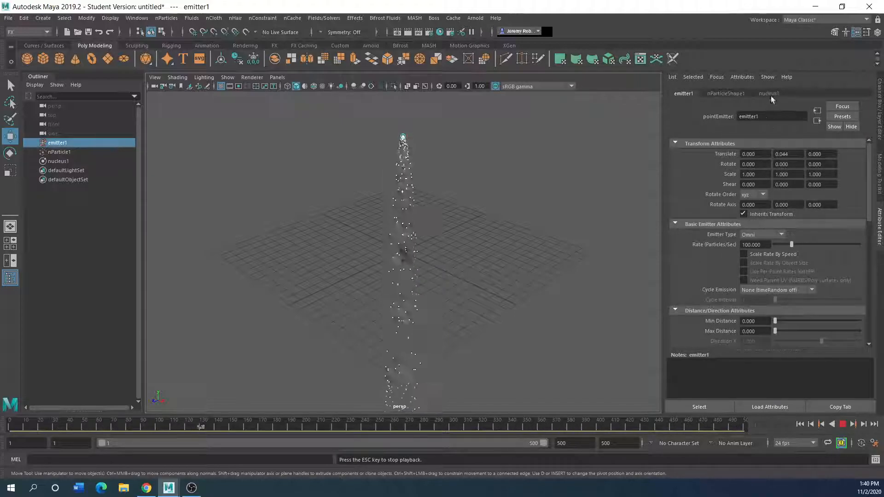
click(842, 424)
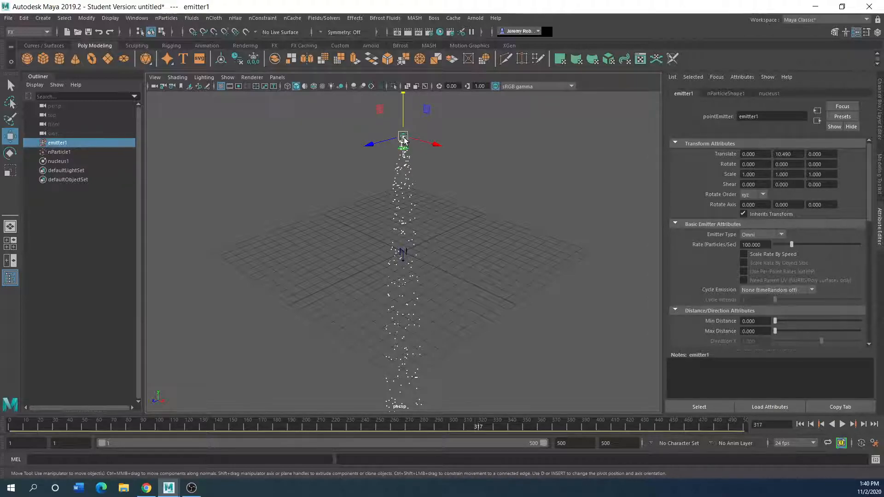
Step: Change emitter1's emitter type to Directional and preview the emission from the first frame
click(778, 235)
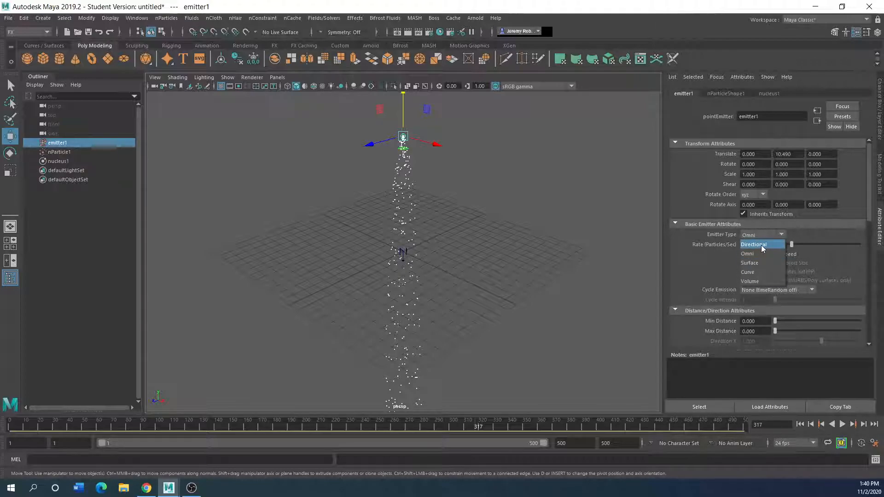
click(761, 244)
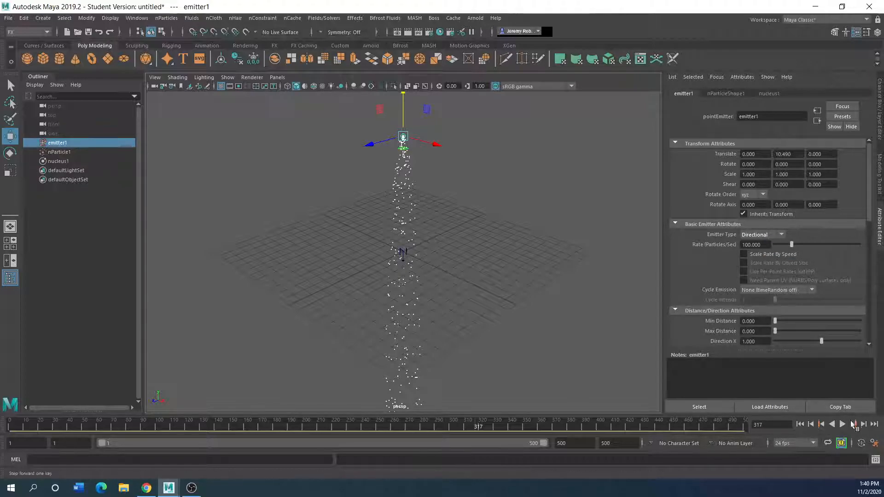
click(800, 424)
click(842, 424)
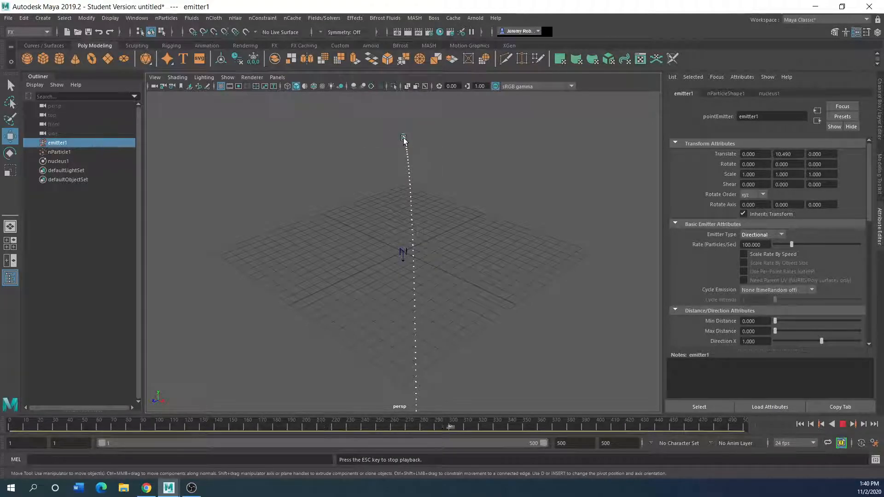
click(842, 424)
click(784, 234)
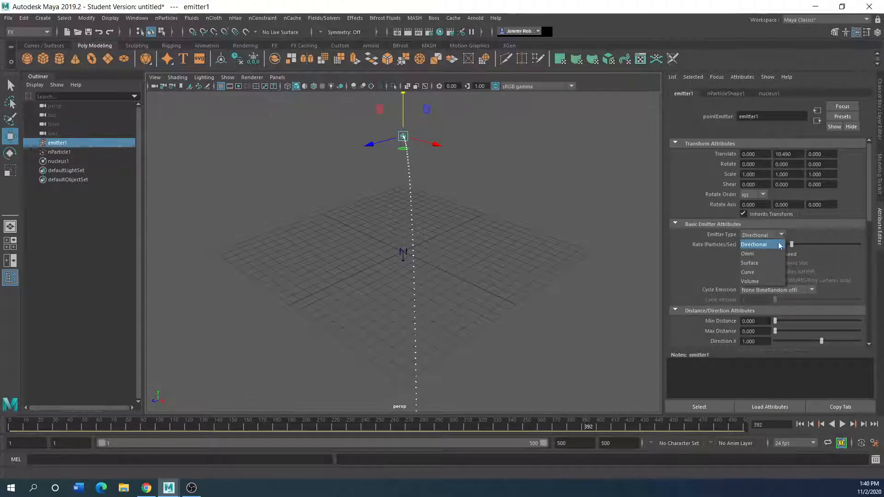
click(753, 246)
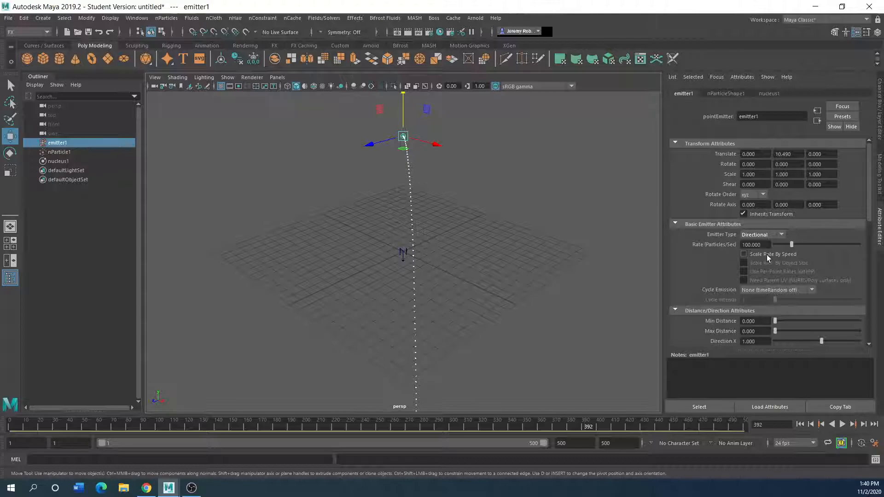
Step: Set emitter1's emission rate to 20 particles per second
scroll(688, 289, down, 3)
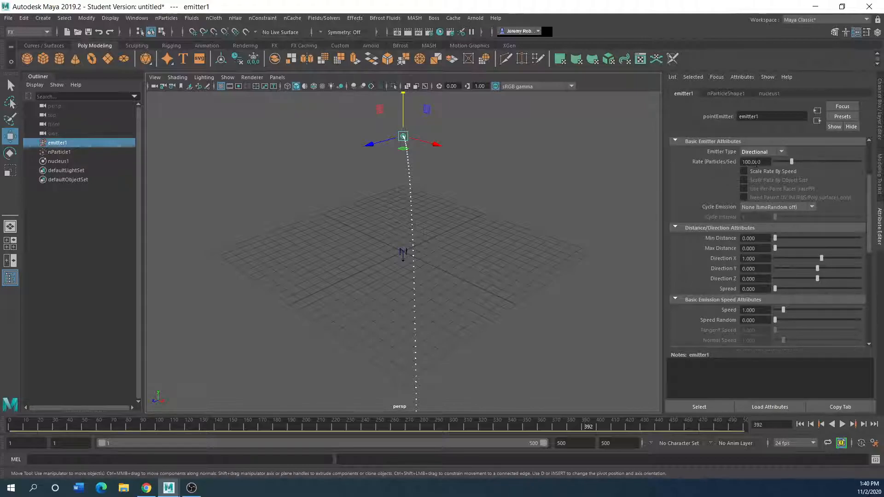
drag(794, 164, 778, 162)
double_click(754, 162)
text(20)
key(Return)
Step: Lower emitter1's emission speed to about 0.549 and preview the particle stream
drag(783, 308, 781, 314)
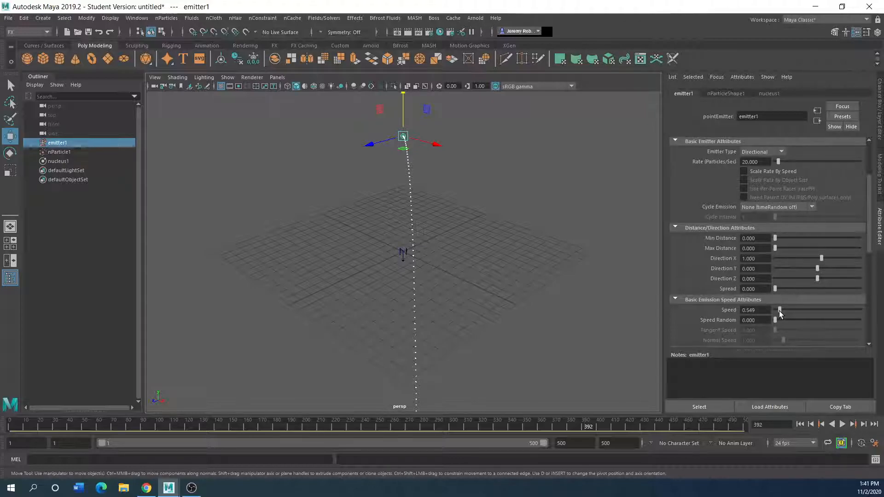
click(842, 424)
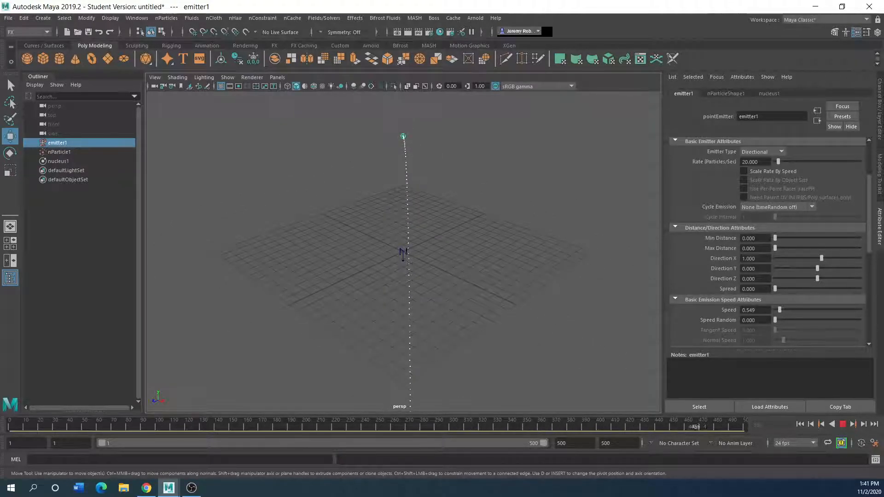
click(842, 423)
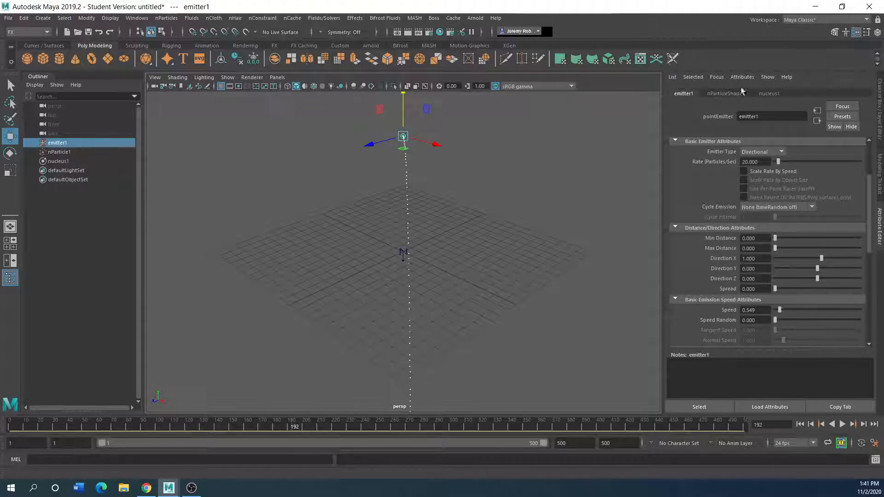
Step: Lower nucleus1's gravity to about 1.648 and play the emission from the first frame
click(765, 93)
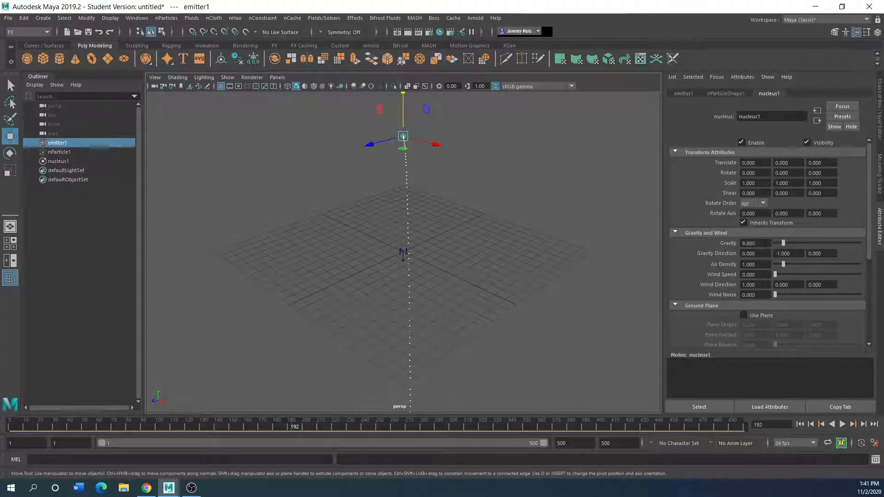
drag(783, 242, 775, 242)
click(800, 424)
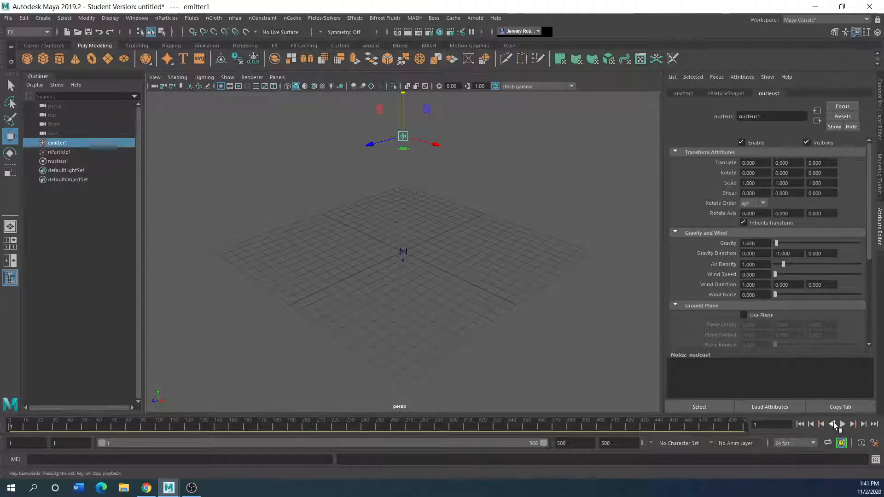
click(842, 424)
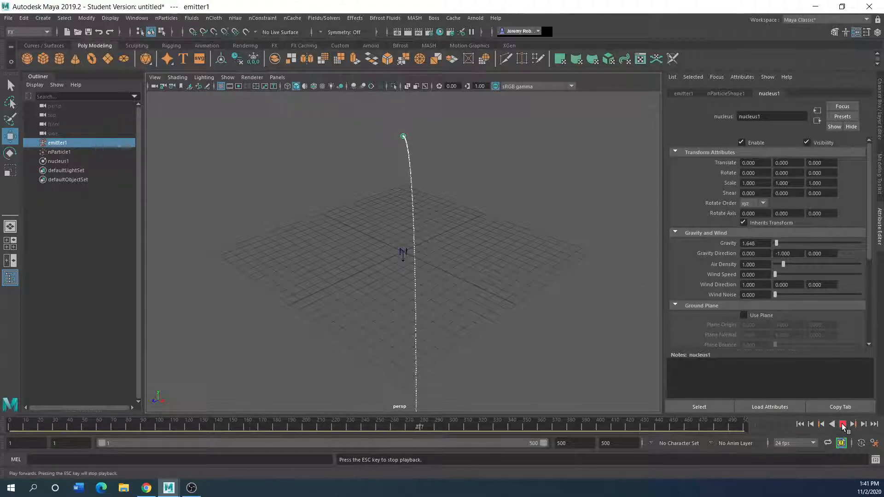
Step: Set nucleus1's gravity to 0.5 while the emission is playing
drag(762, 243, 701, 240)
text(.5)
key(Return)
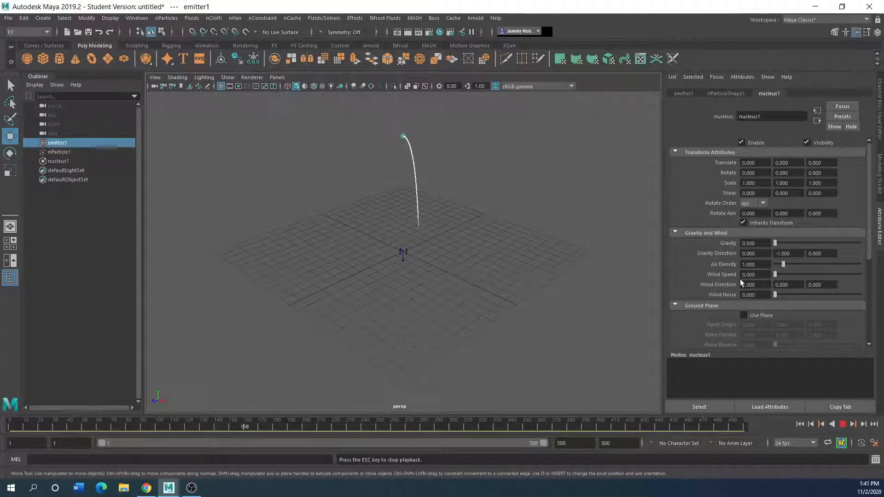
Step: Set emitter1's Direction Y to about -2.967 and try undoing the last attribute change
click(726, 94)
click(683, 93)
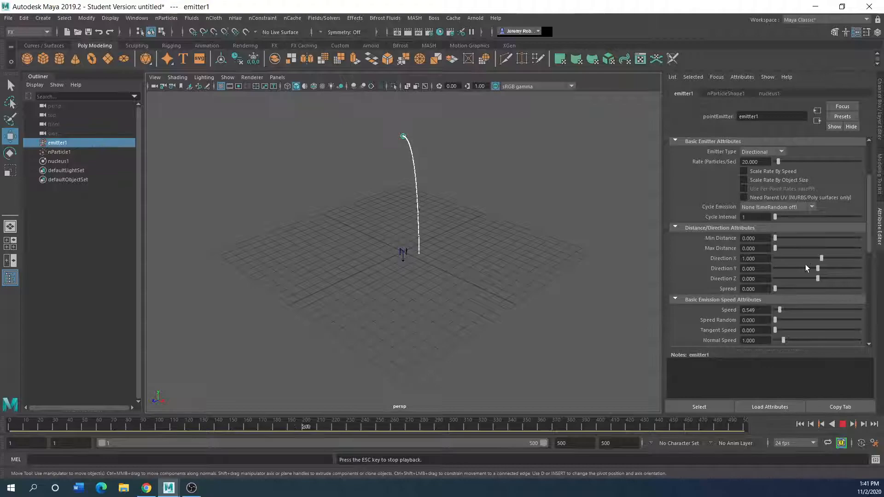
mouse_move(818, 269)
mouse_down()
mouse_move(832, 269)
mouse_move(764, 267)
mouse_move(846, 269)
mouse_move(790, 267)
mouse_move(841, 269)
mouse_move(803, 269)
mouse_up()
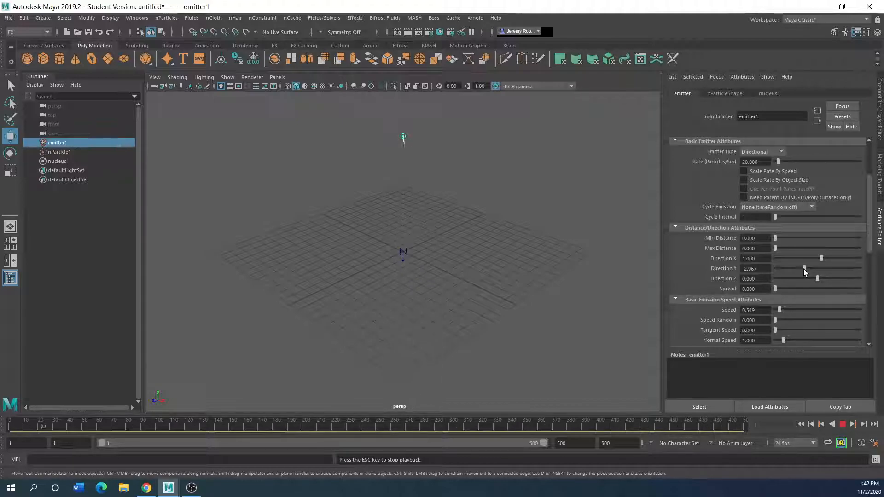
key(ctrl+z)
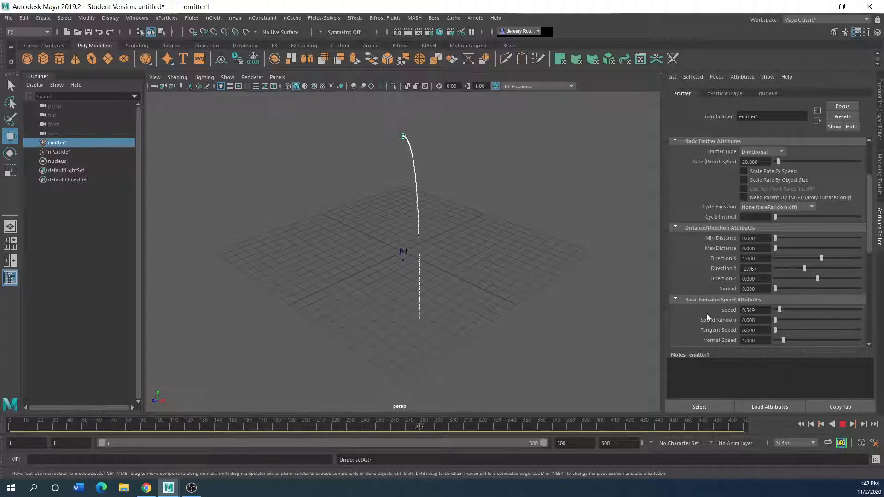
Step: Look through emitter1's remaining attributes and the particle size settings of nParticleShape1
scroll(688, 267, down, 3)
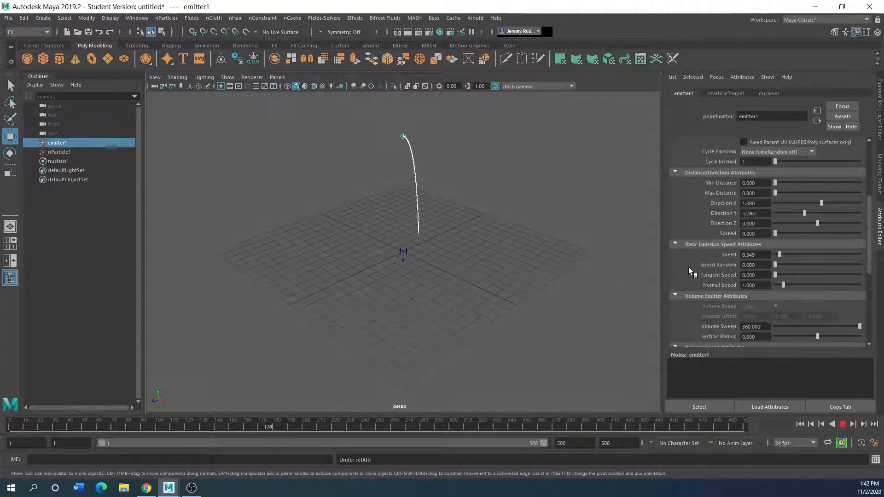
scroll(688, 267, down, 2)
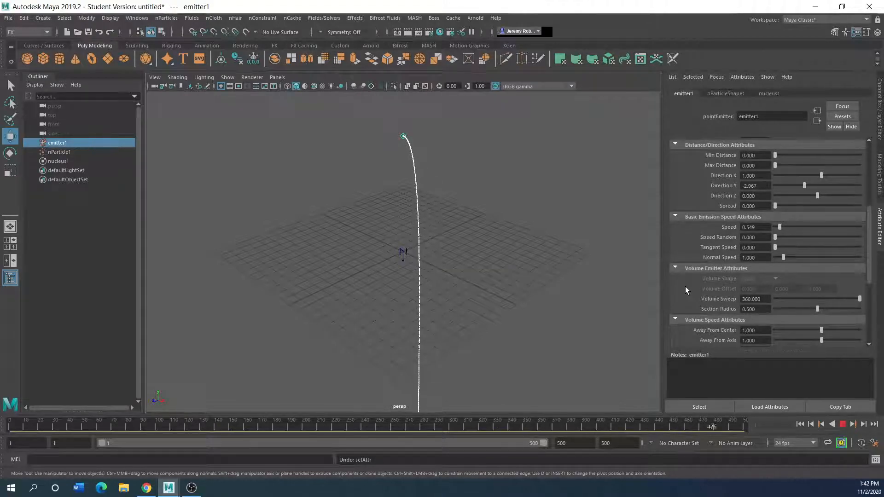
scroll(685, 286, up, 6)
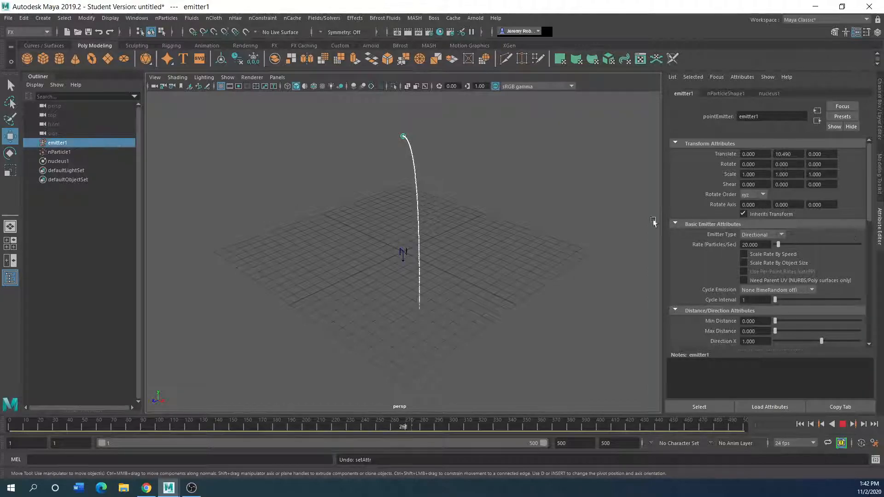
scroll(700, 294, down, 15)
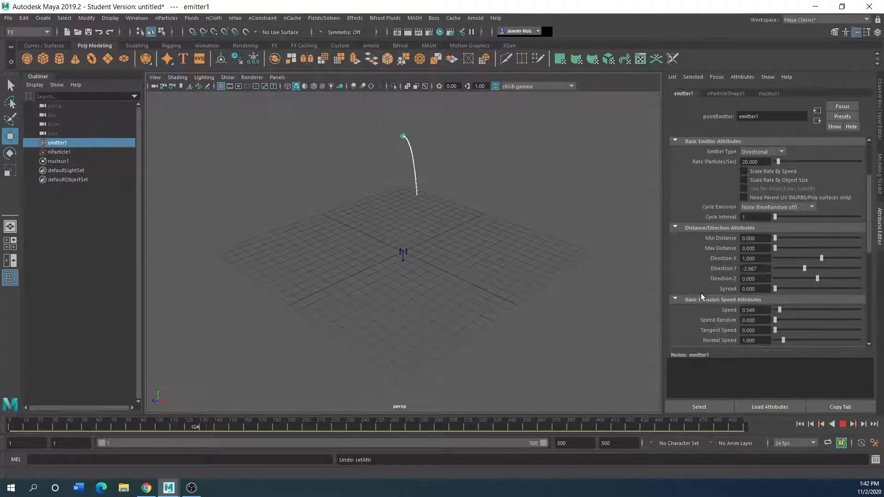
click(716, 93)
scroll(711, 228, up, 15)
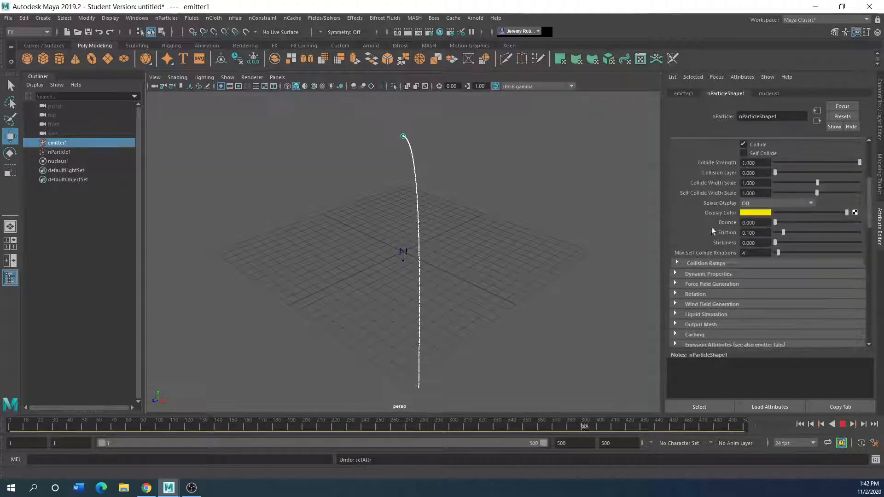
click(675, 173)
click(675, 173)
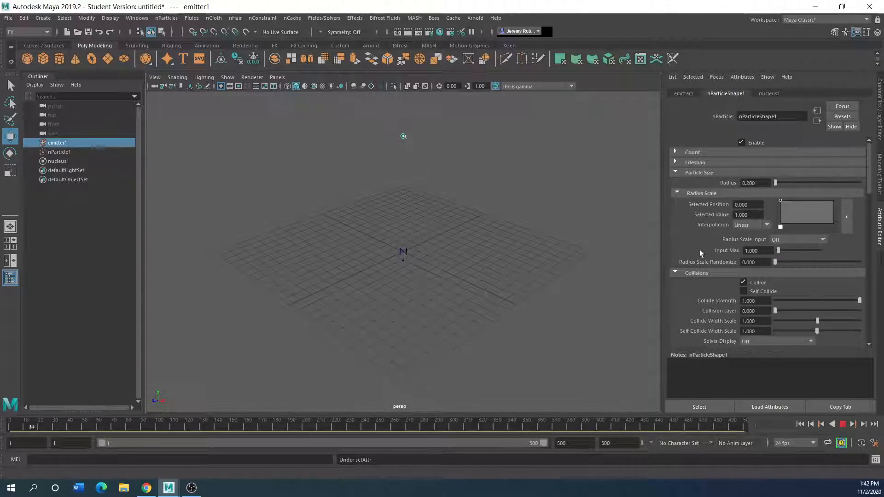
Step: Set nParticleShape1's particle render type to Cloud (s/w) and preview the emission
scroll(708, 258, down, 4)
scroll(708, 260, down, 5)
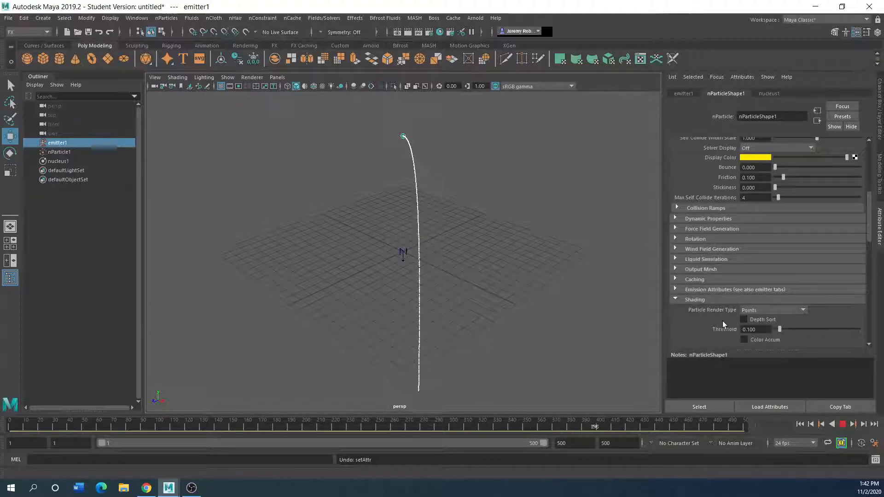
scroll(682, 299, down, 3)
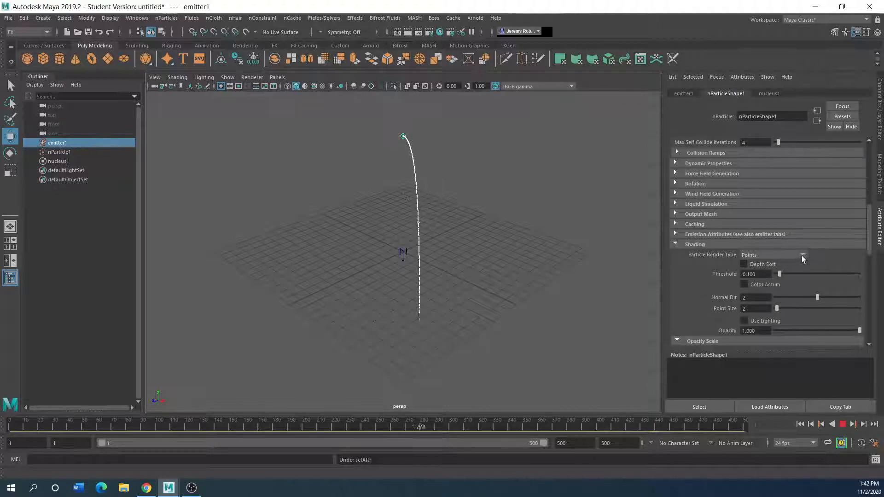
click(842, 424)
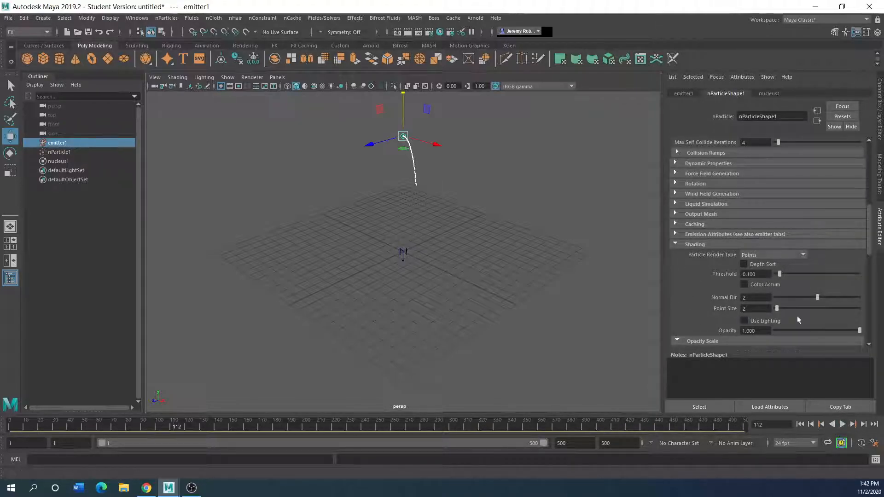
click(803, 254)
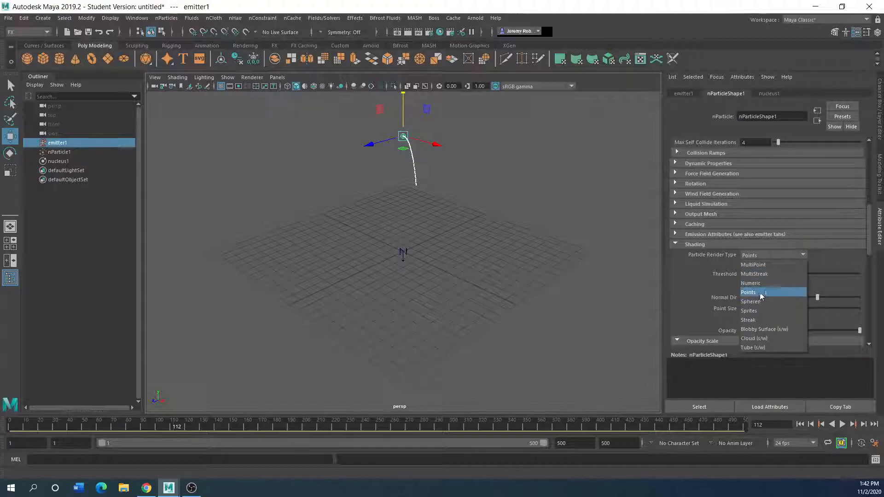
click(757, 339)
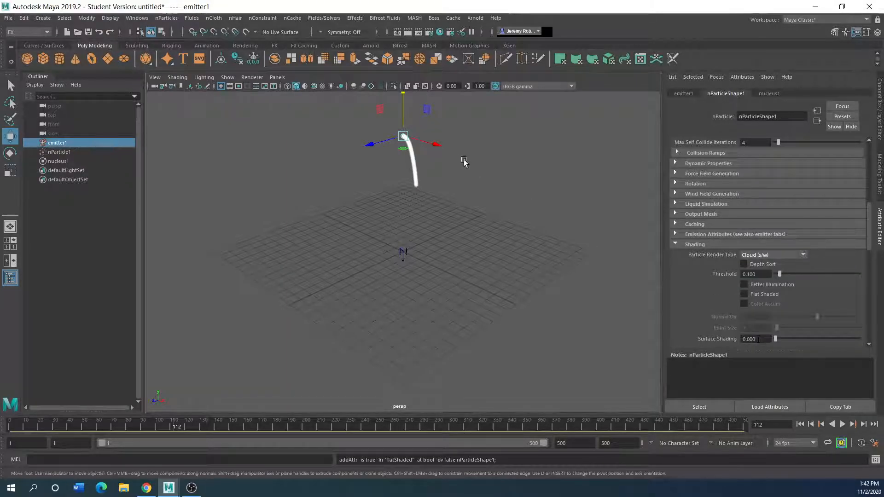
click(842, 425)
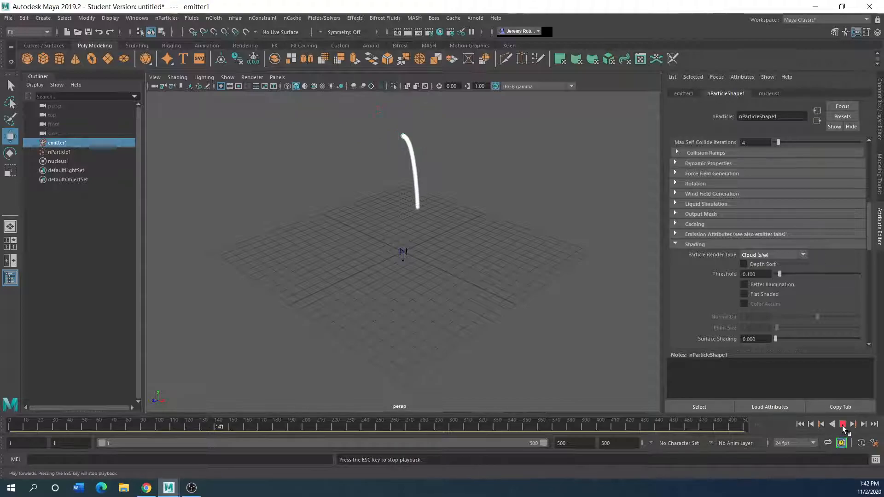
click(842, 424)
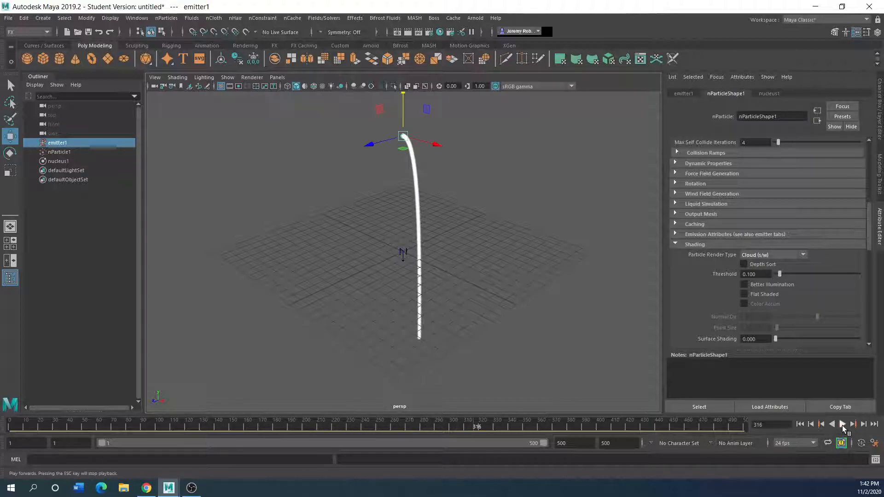
Step: Set nParticleShape1's particle render type to Spheres and replay the emission from the start for a closer look
click(805, 254)
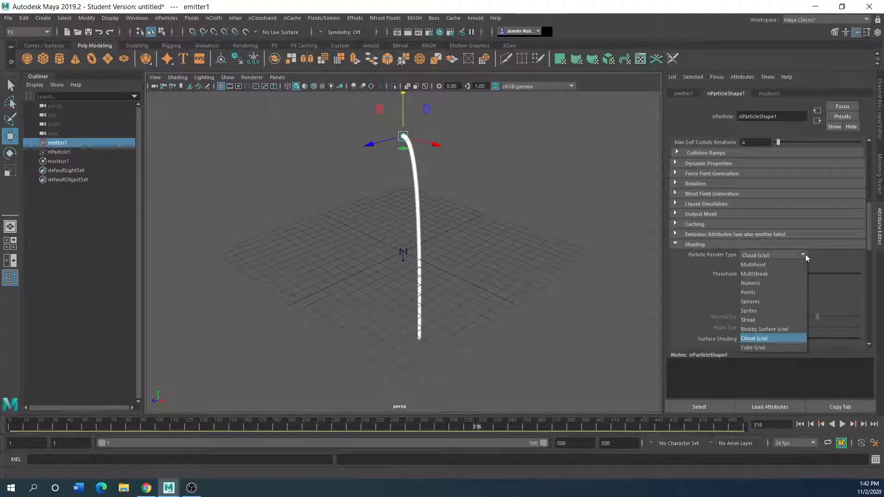
click(758, 300)
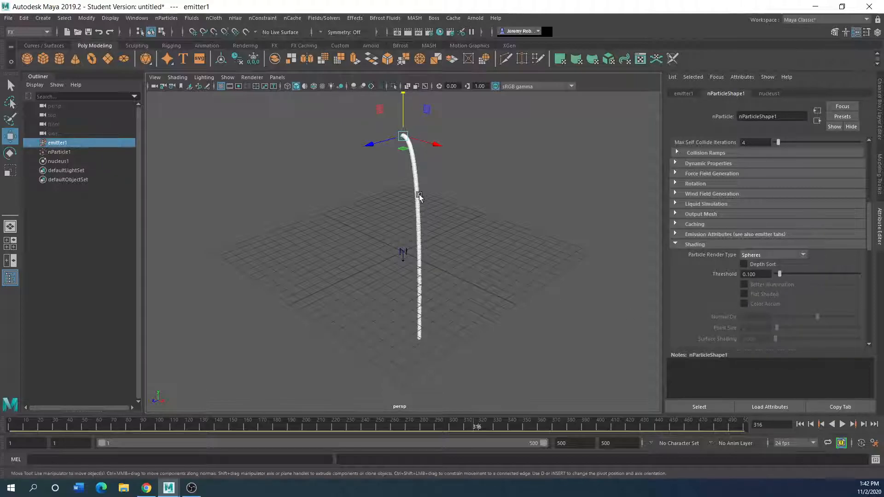
click(800, 424)
click(842, 423)
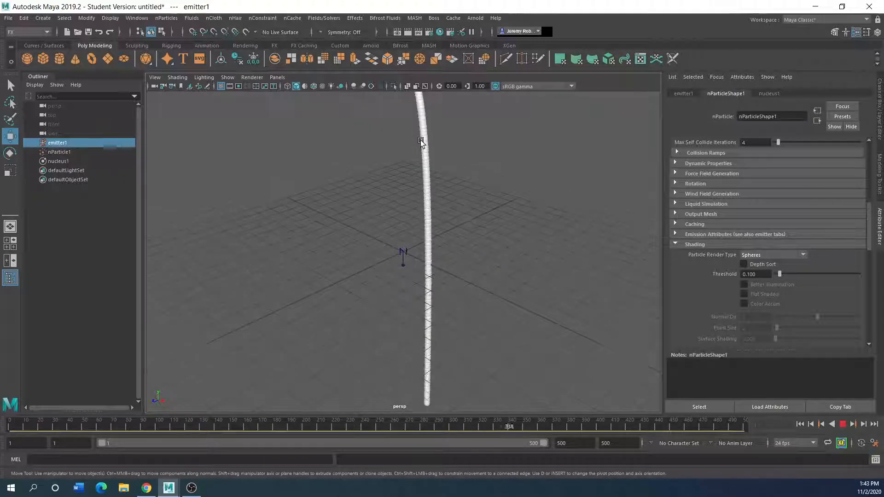
alt+middle_drag(422, 140, 432, 264)
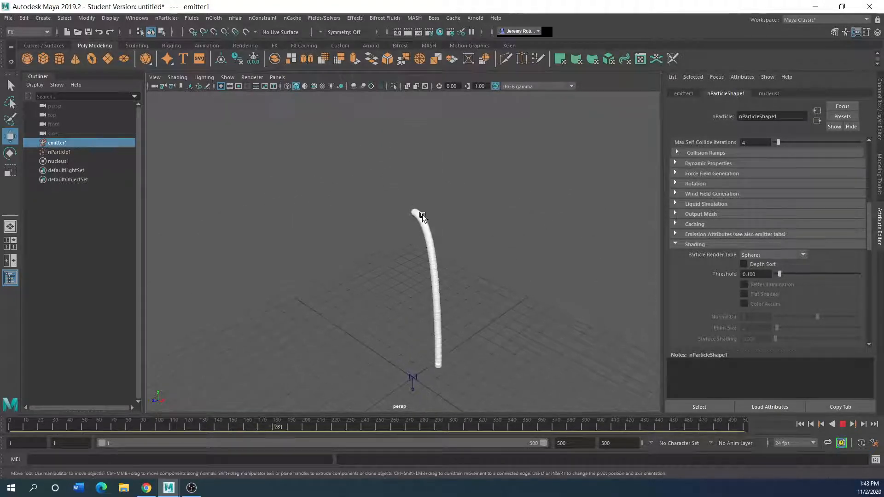
scroll(422, 214, up, 3)
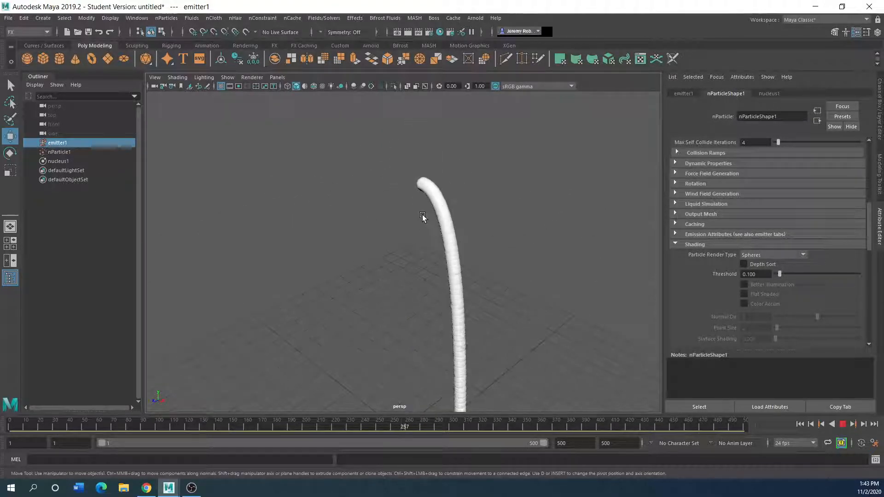
Step: Set emitter1's Spread to about 0.692 while the emission is playing
click(676, 93)
scroll(724, 242, up, 6)
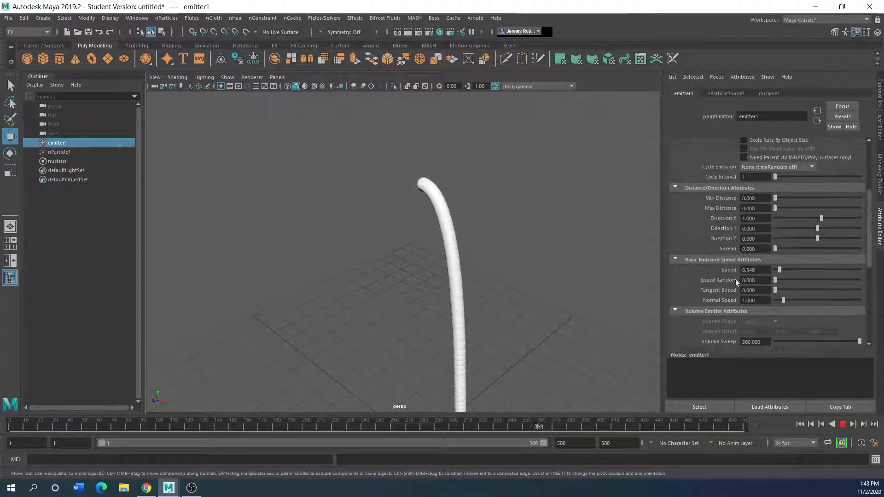
scroll(713, 254, up, 5)
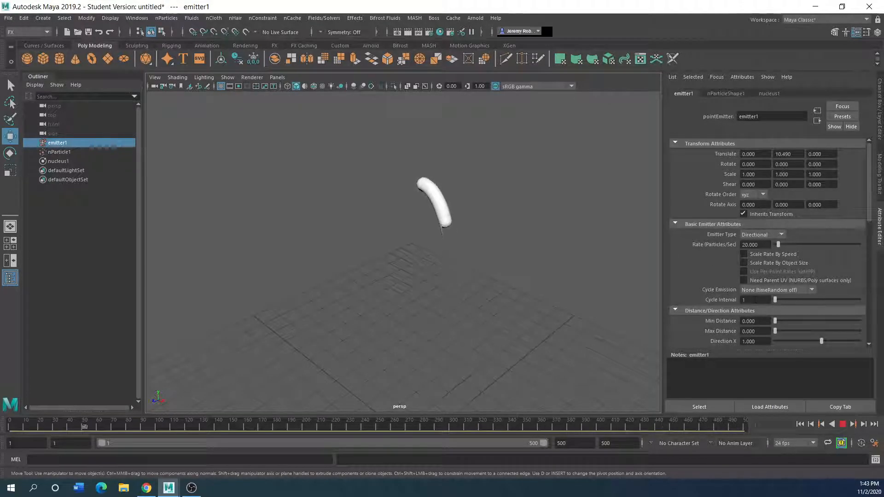
scroll(706, 323, down, 5)
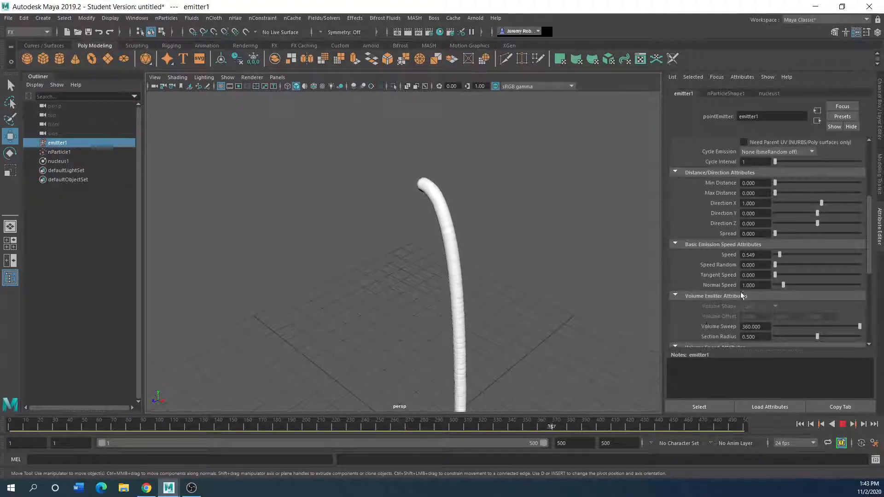
scroll(722, 291, up, 3)
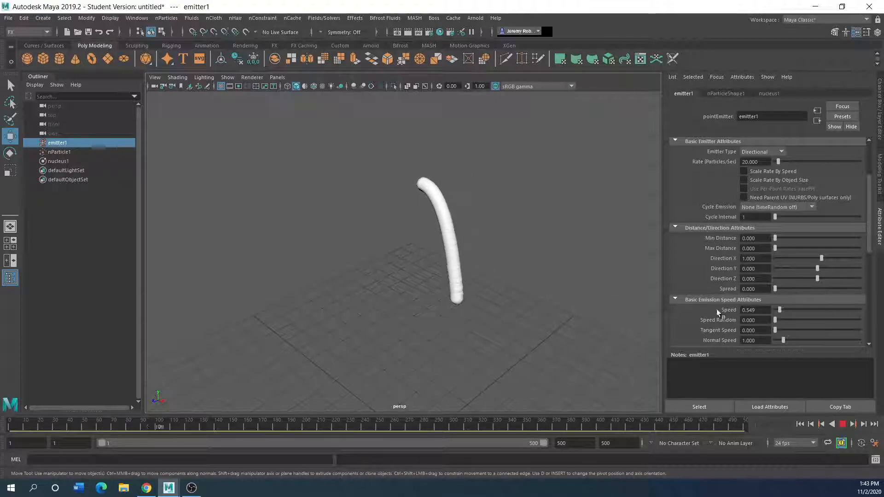
drag(777, 288, 833, 289)
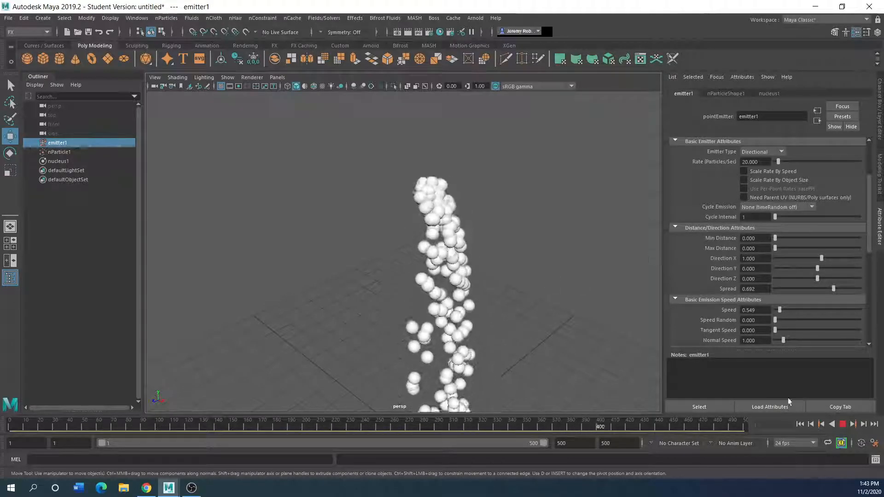
Step: Adjust emitter1's emission direction during playback, setting Direction Y to about 6.593 and Direction Z to about 9.670
scroll(691, 274, up, 4)
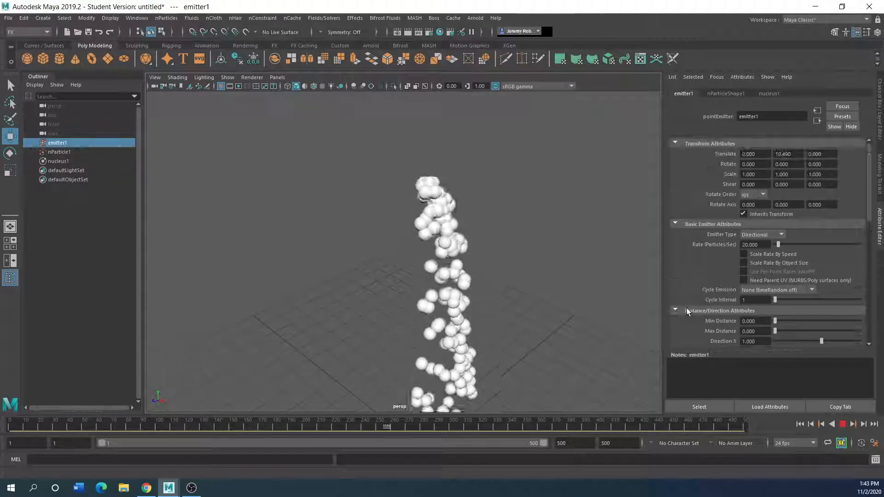
scroll(686, 308, down, 4)
scroll(703, 330, down, 2)
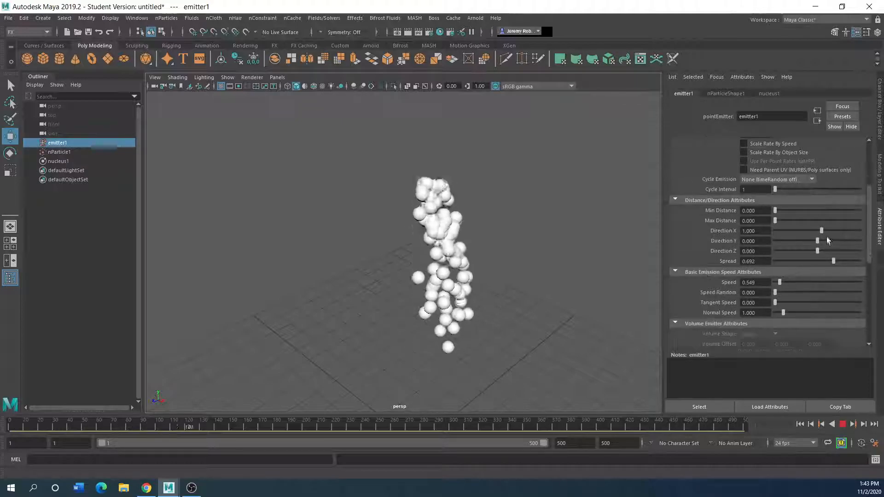
drag(816, 251, 861, 252)
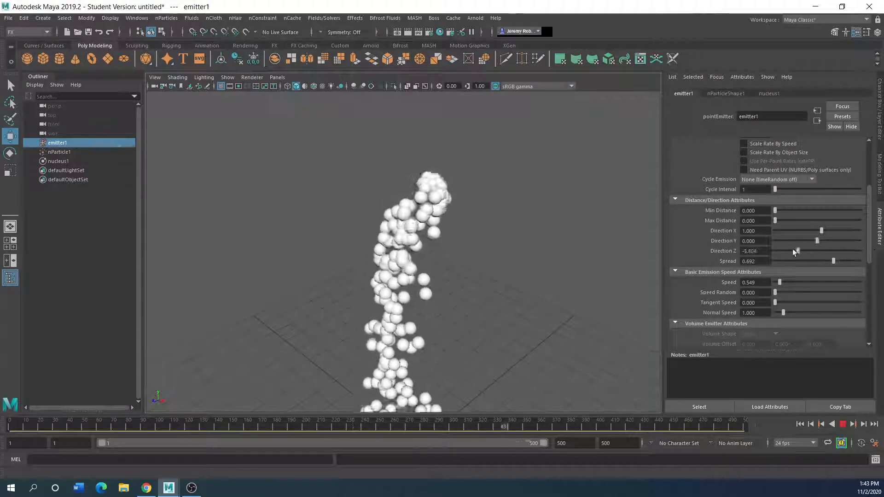
drag(859, 251, 825, 253)
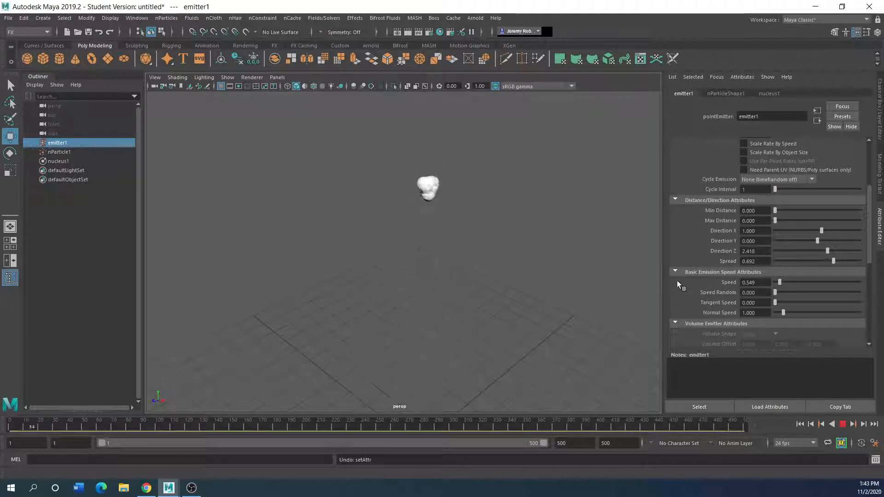
click(819, 241)
drag(818, 241, 859, 256)
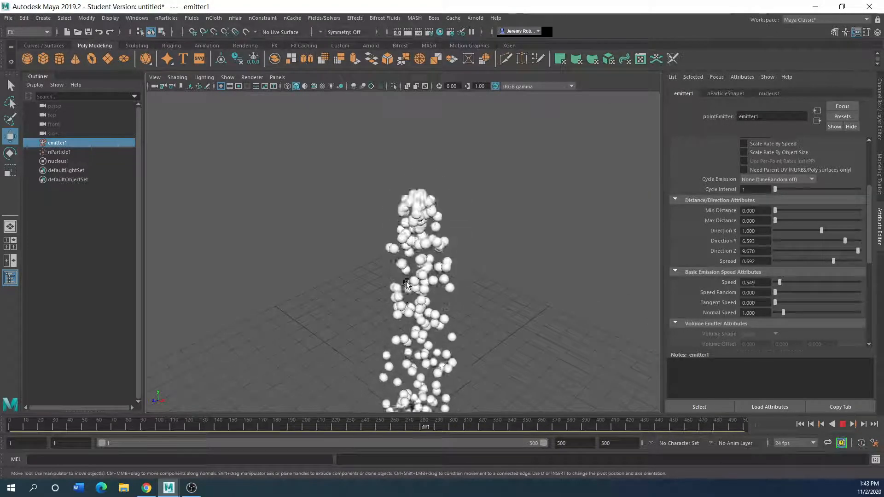
Step: Try a gravity of 0 on nucleus1 during playback and undo that change
scroll(692, 310, down, 5)
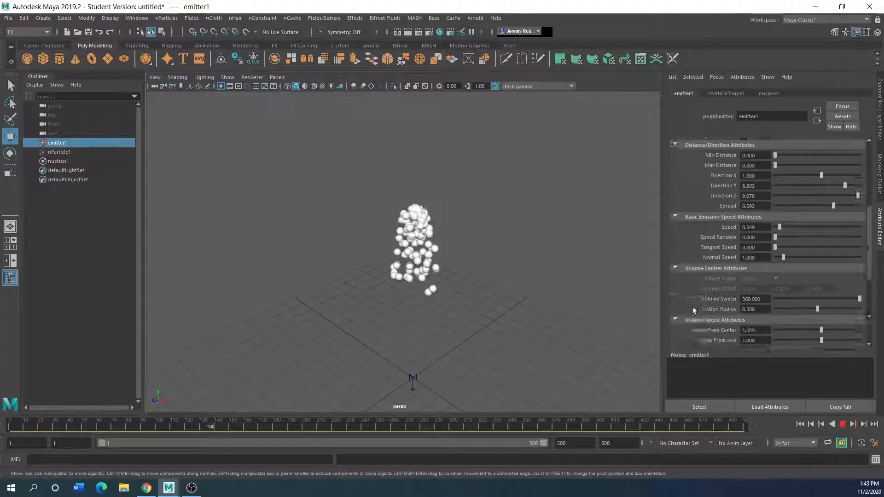
click(769, 93)
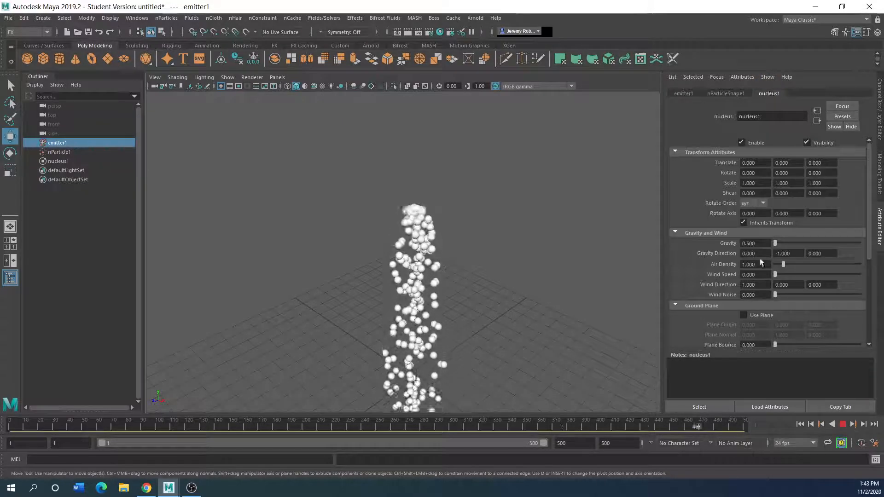
drag(775, 243, 767, 247)
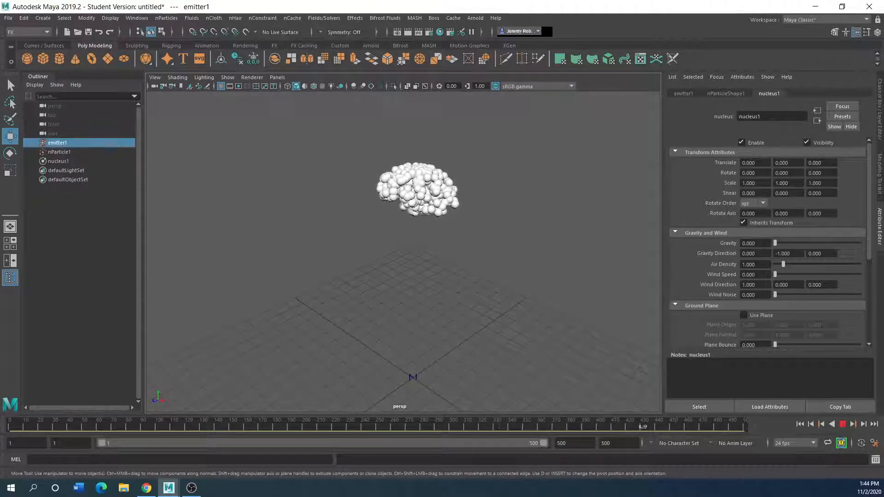
key(ctrl+z)
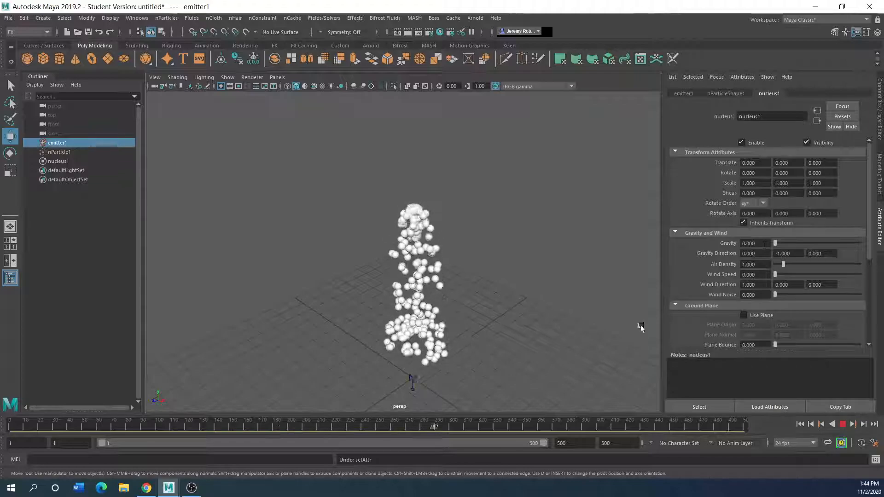
Step: Set nucleus1's gravity to 0.05 and replay the emission from the first frame
scroll(697, 272, down, 3)
drag(775, 215, 698, 213)
text(.05)
key(Return)
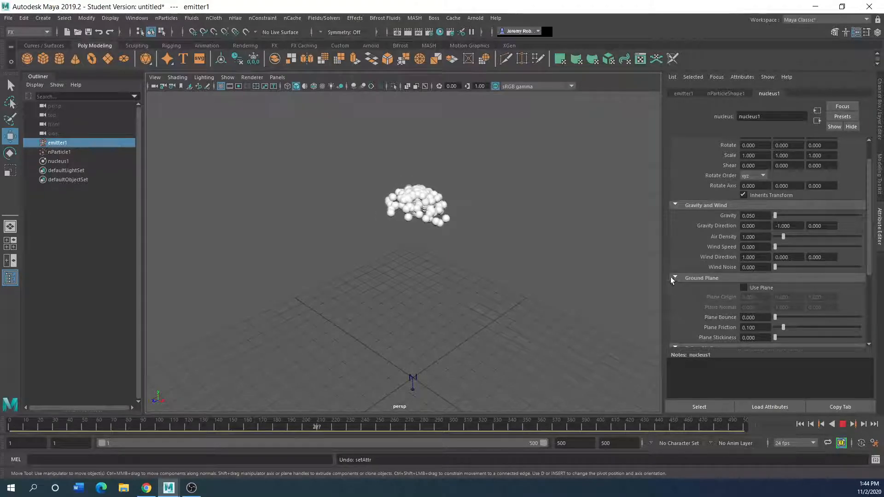
click(843, 426)
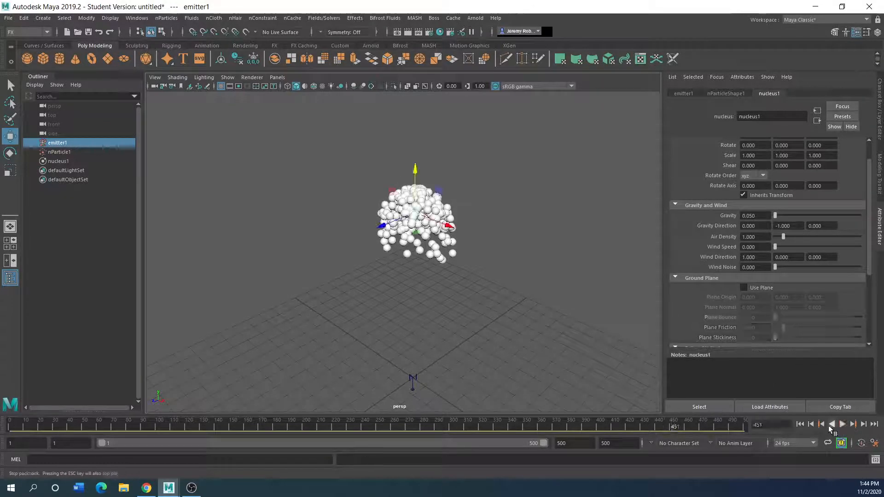
click(801, 426)
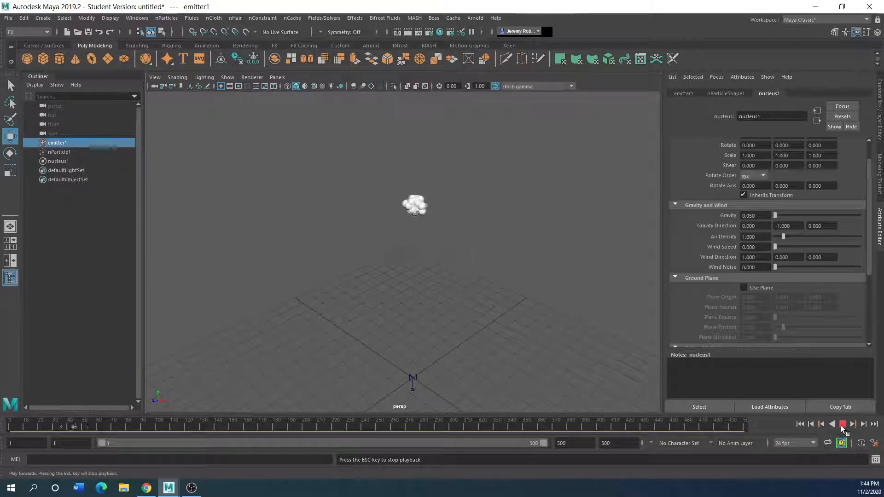
scroll(689, 316, down, 4)
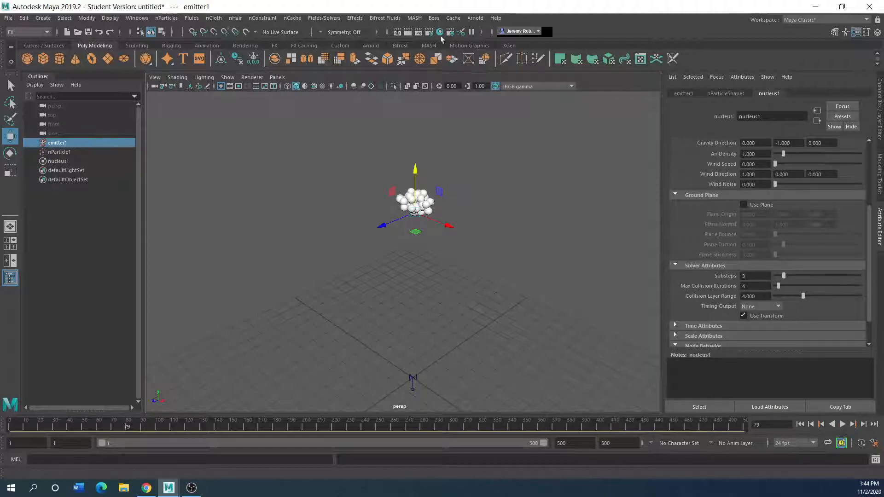
Step: Add an Arnold Physical Sky light to the scene
click(474, 18)
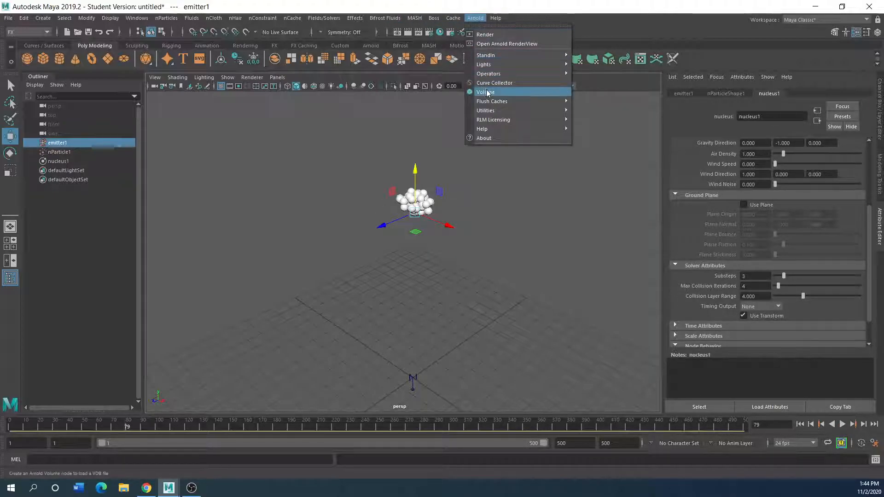
mouse_move(487, 69)
click(592, 121)
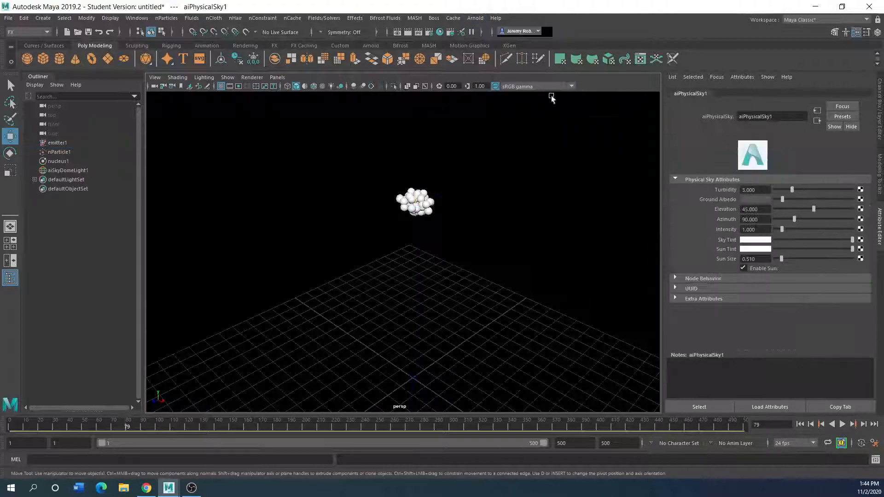
Step: Create a polygon plane at the origin and scale it up uniformly into a ground extending well beyond the grid
click(108, 58)
click(10, 170)
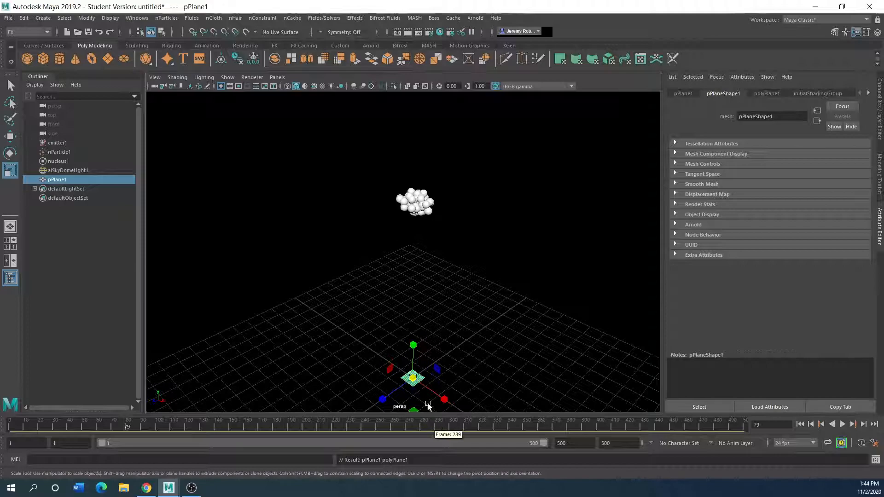
drag(413, 378, 759, 285)
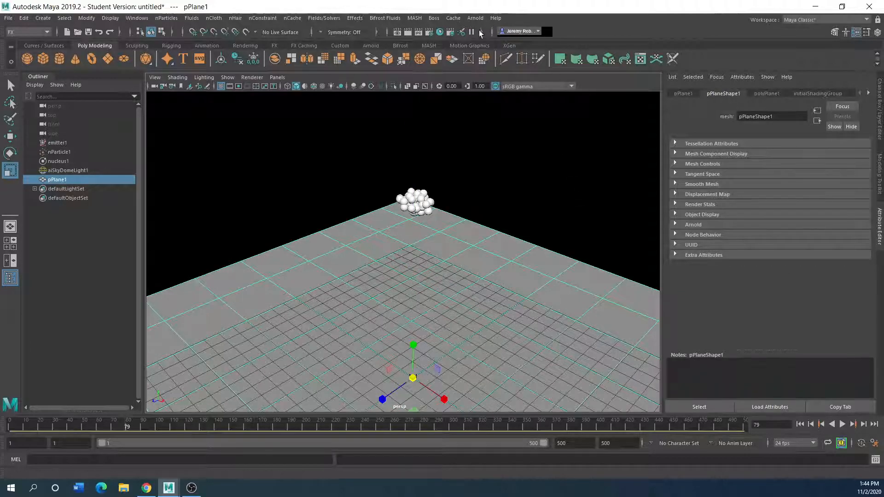
Step: Run a test render of the particles and ground plane in the Arnold RenderView, and close the render window
click(474, 18)
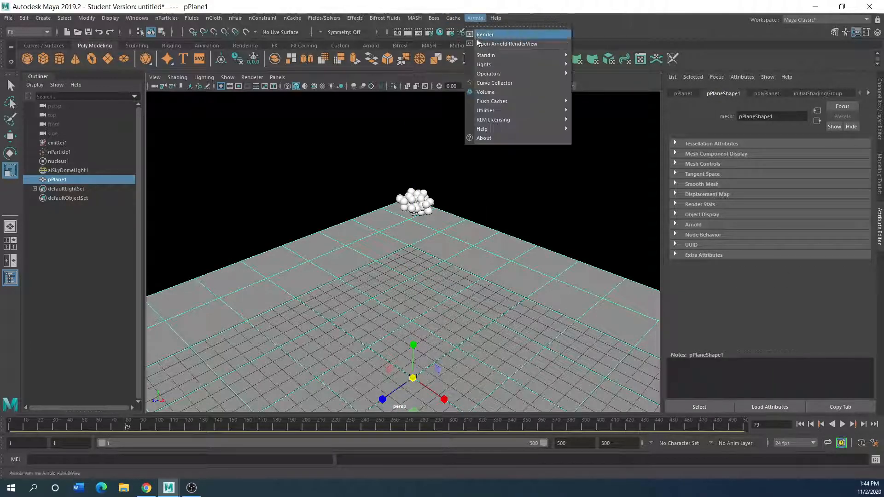
click(506, 44)
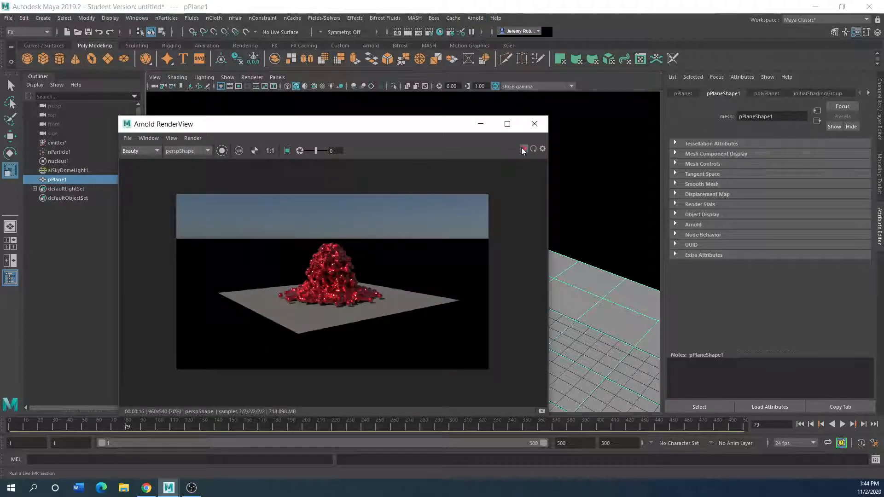
click(523, 148)
scroll(340, 267, up, 3)
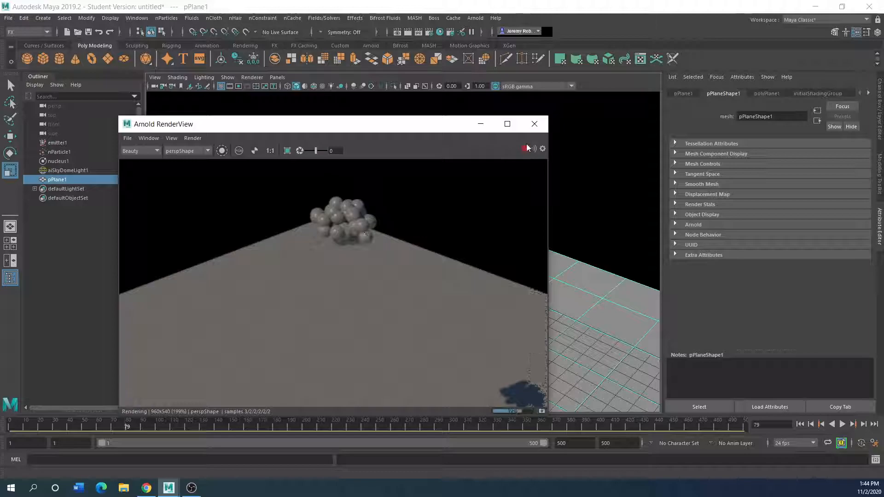
click(534, 124)
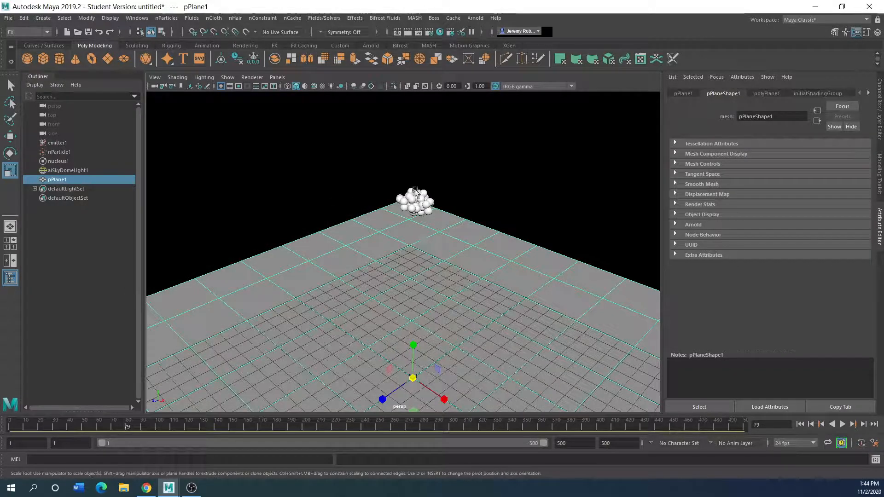
Step: Set the shading color of nParticleShape1 to blue
click(414, 203)
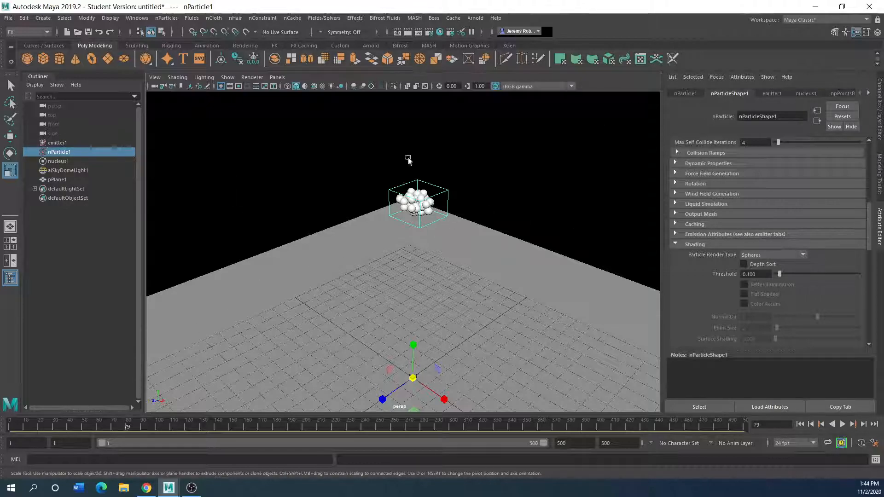
click(56, 144)
click(53, 151)
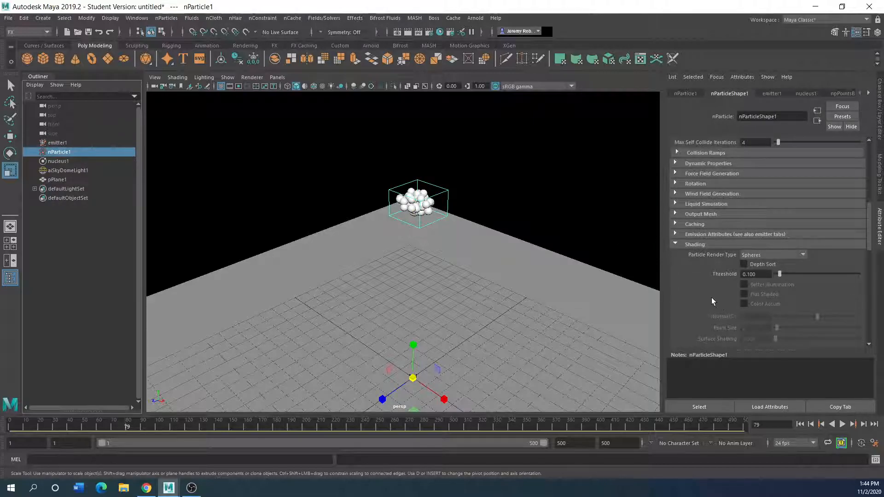
scroll(701, 288, down, 6)
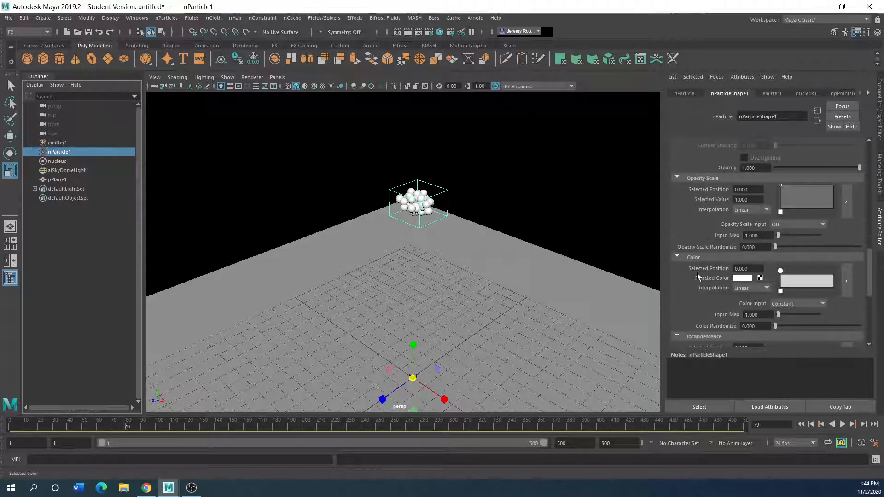
click(743, 279)
click(751, 256)
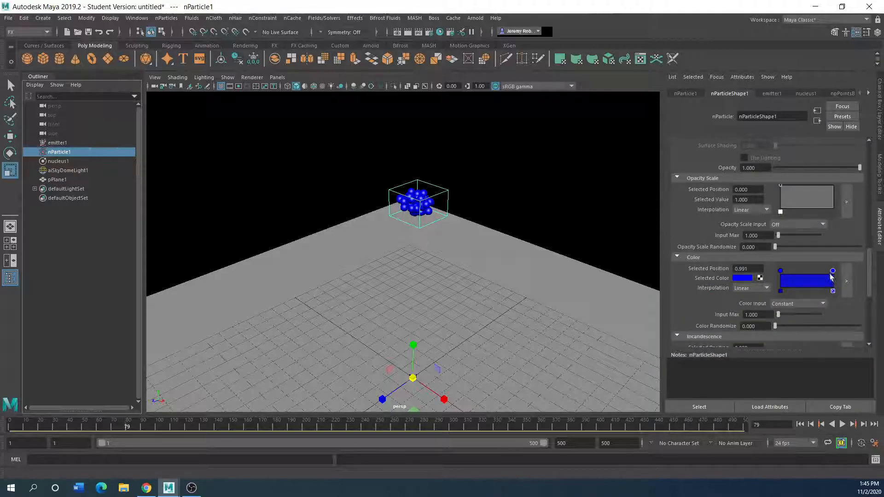
Step: Set the end of nParticleShape1's color ramp to cyan, place the blue marker at position 0.070, and play the simulation
click(743, 278)
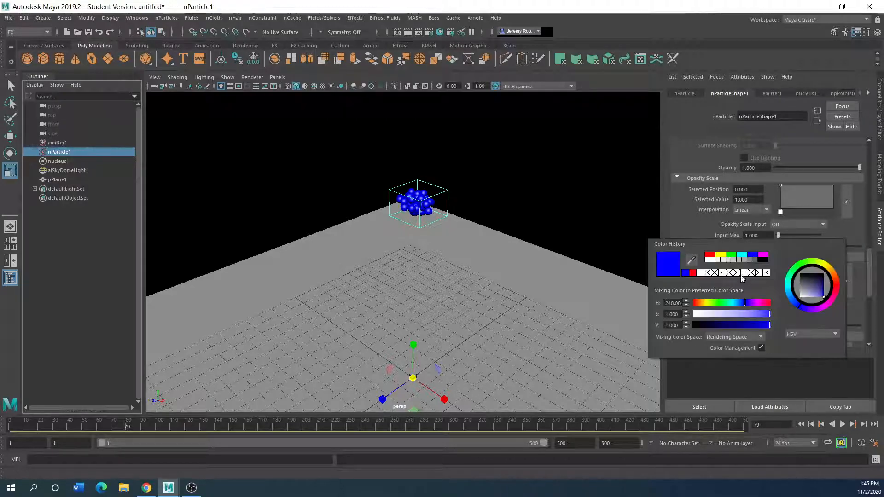
click(742, 255)
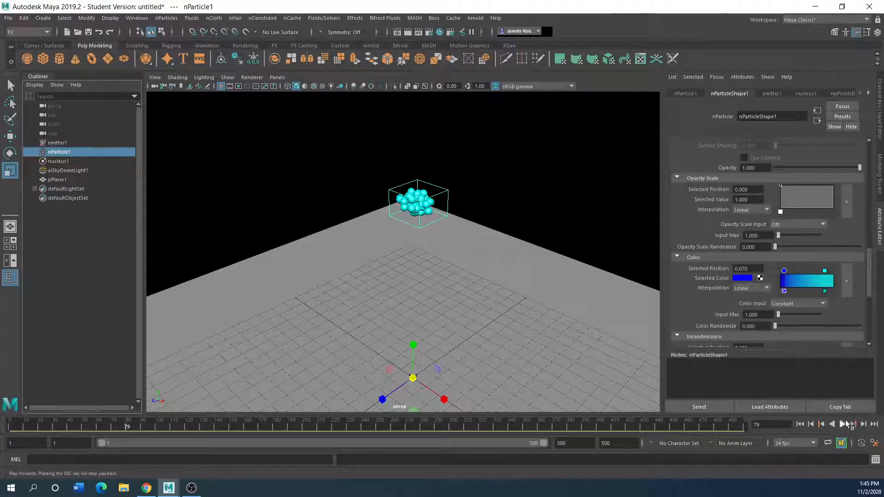
click(844, 424)
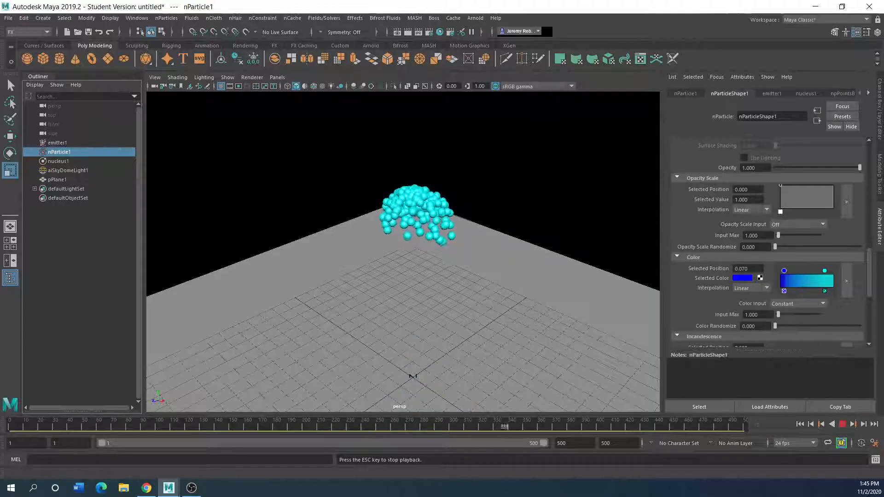
Step: Try the Cloud (s/w) particle render type in nParticleShape1's shading settings while the simulation plays
scroll(690, 299, down, 3)
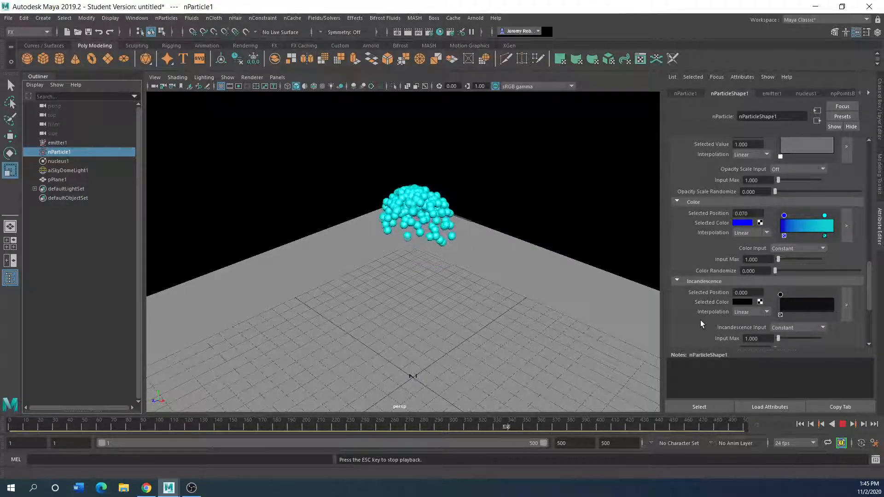
scroll(700, 319, down, 3)
scroll(681, 276, up, 2)
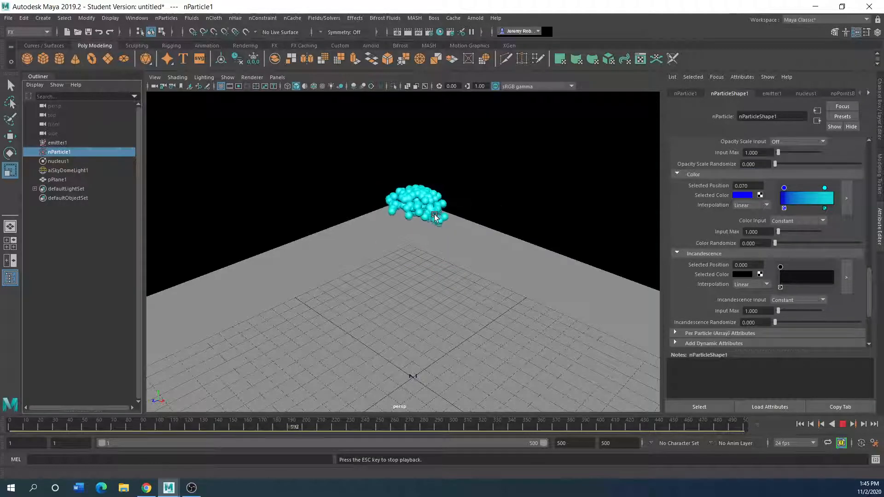
scroll(711, 294, up, 5)
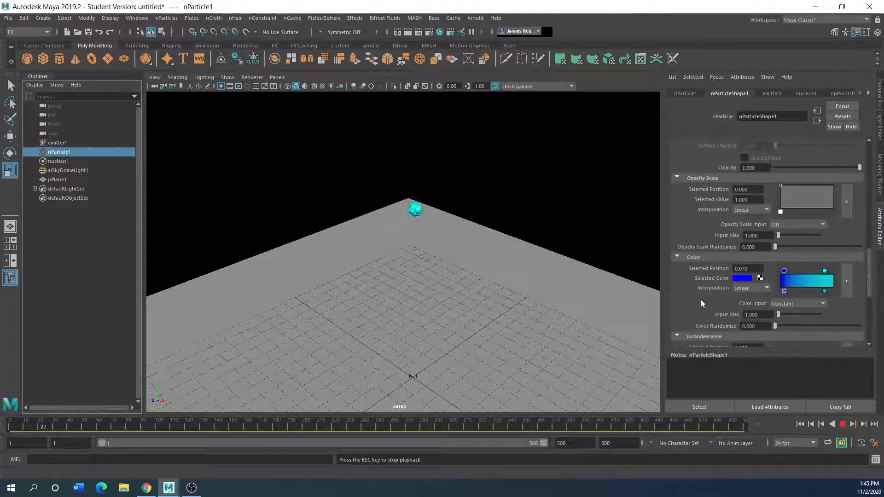
scroll(701, 300, up, 12)
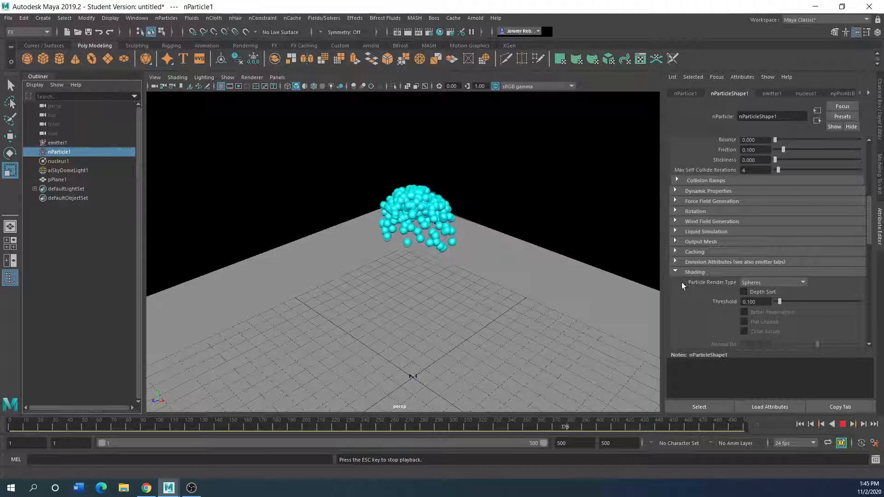
click(675, 272)
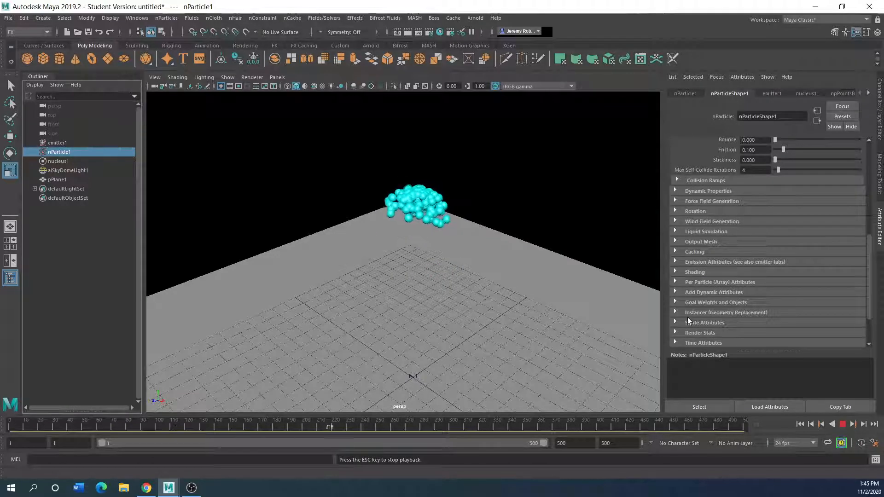
click(675, 272)
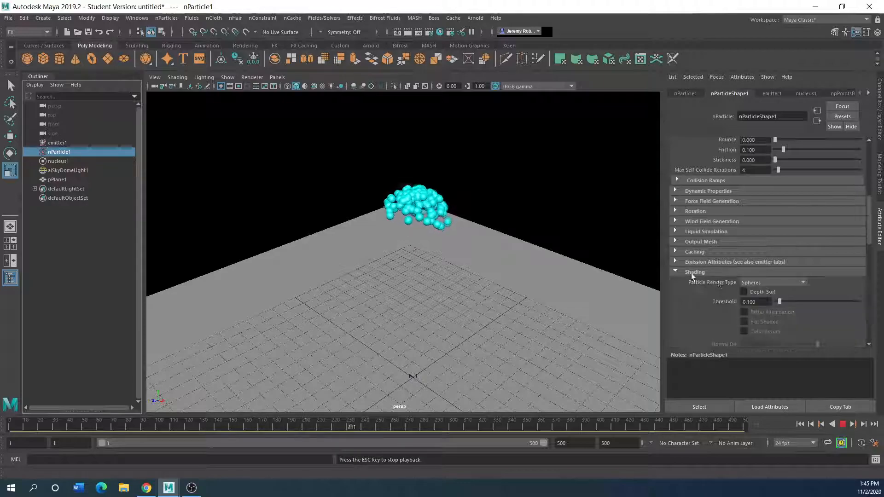
click(803, 283)
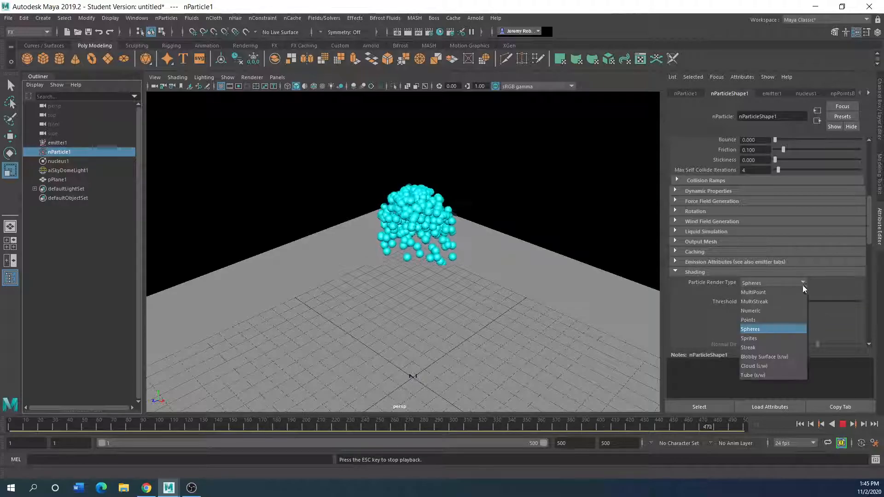
click(759, 366)
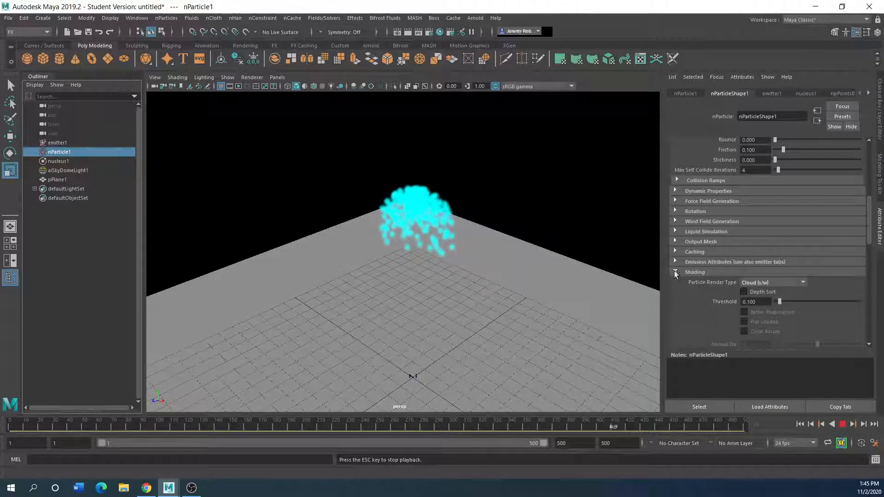
Step: Try the Streak particle render type and inspect the playing particles up close
click(803, 282)
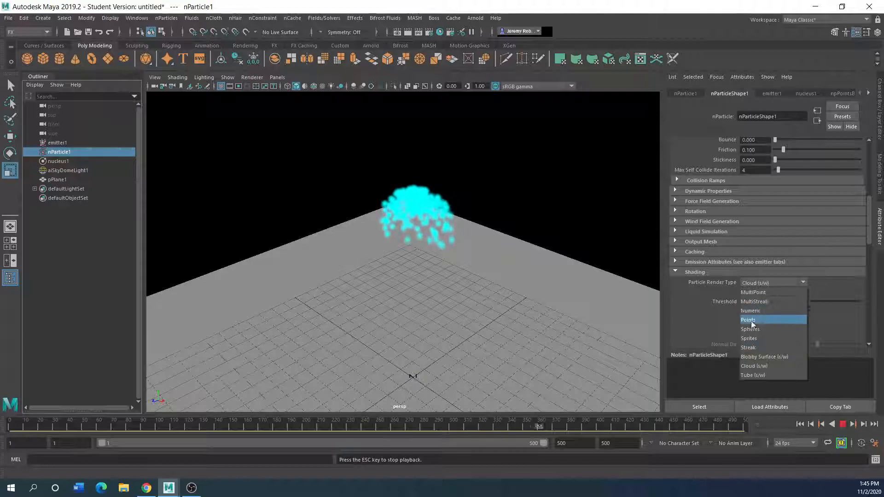
click(756, 347)
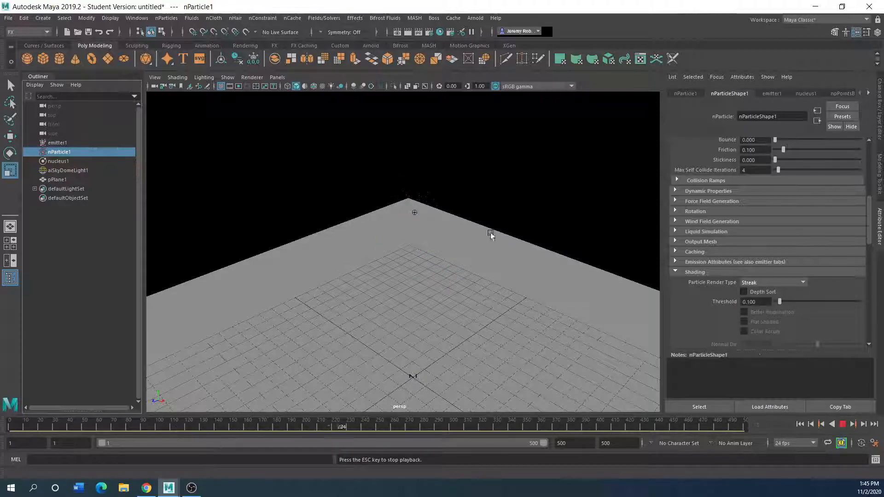
scroll(436, 218, up, 3)
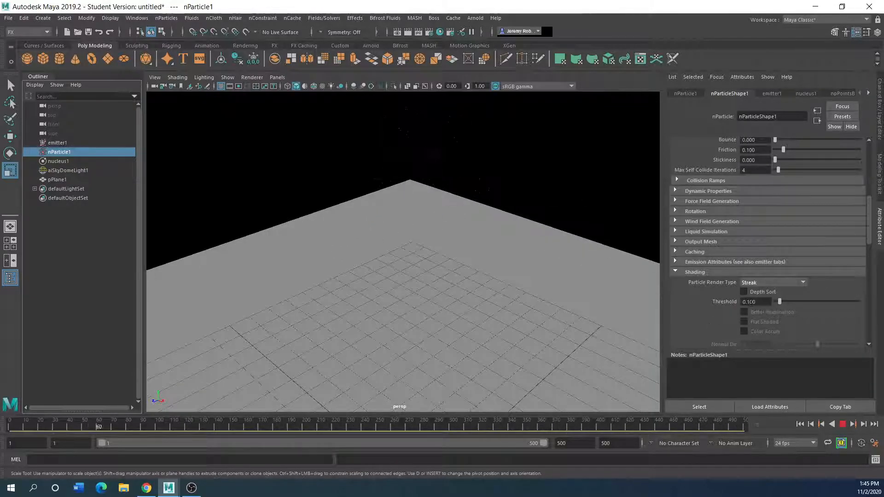
Step: Try the MultiStreak and MultiPoint particle render types on the playing simulation
click(801, 282)
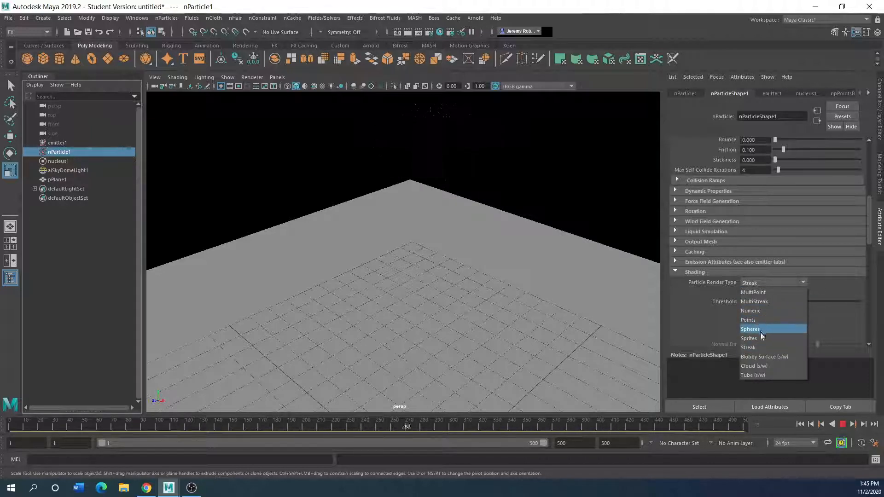
click(763, 301)
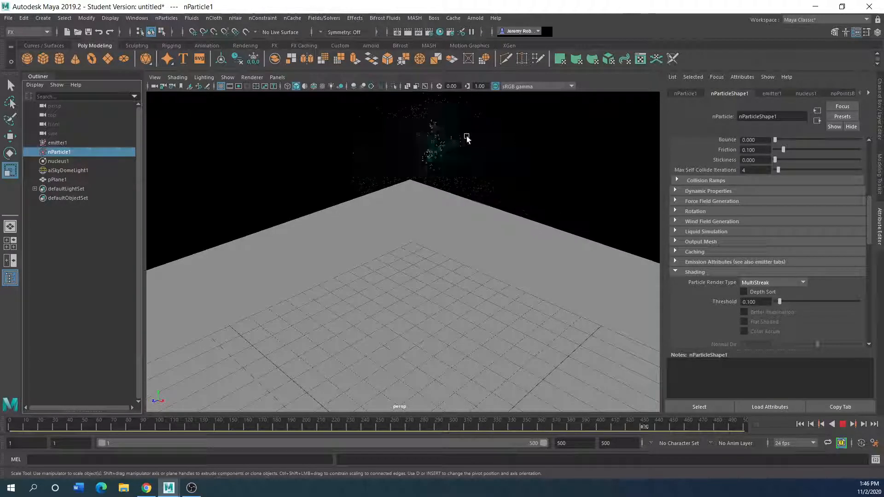
click(805, 284)
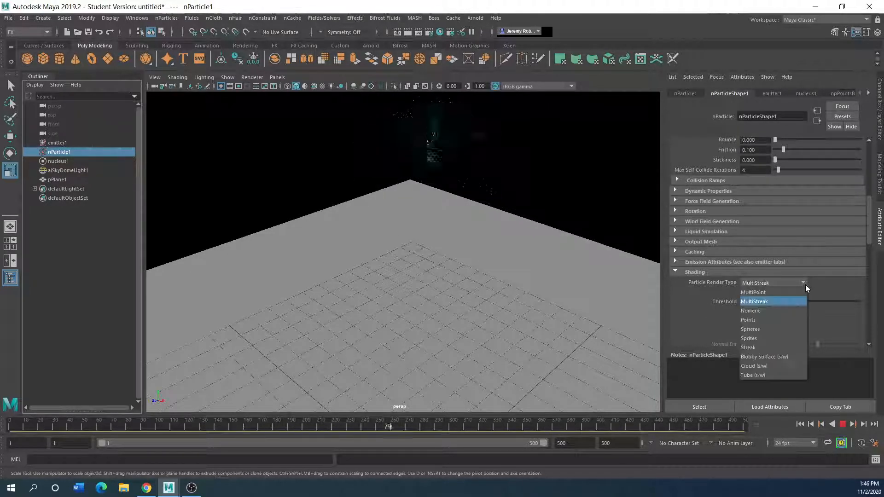
click(765, 291)
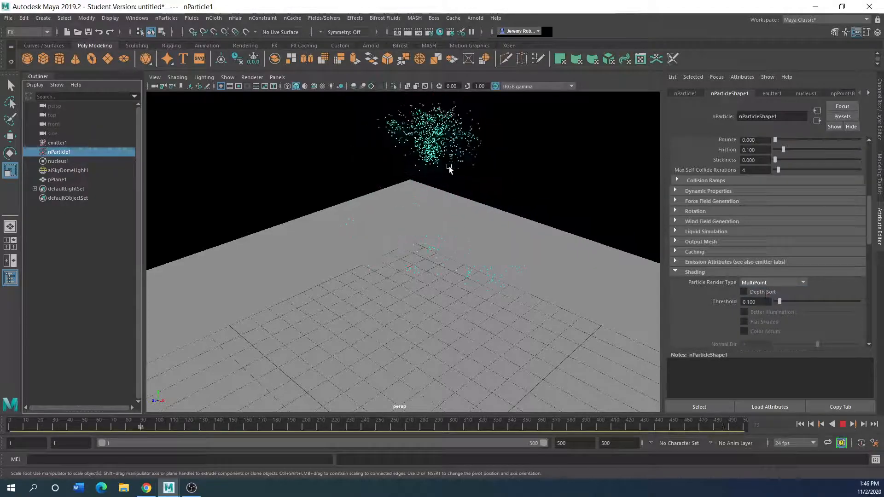
Step: Set the particle render type to Blobby Surface (s/w), accept the student version notice, and play the simulation to frame 302
click(804, 282)
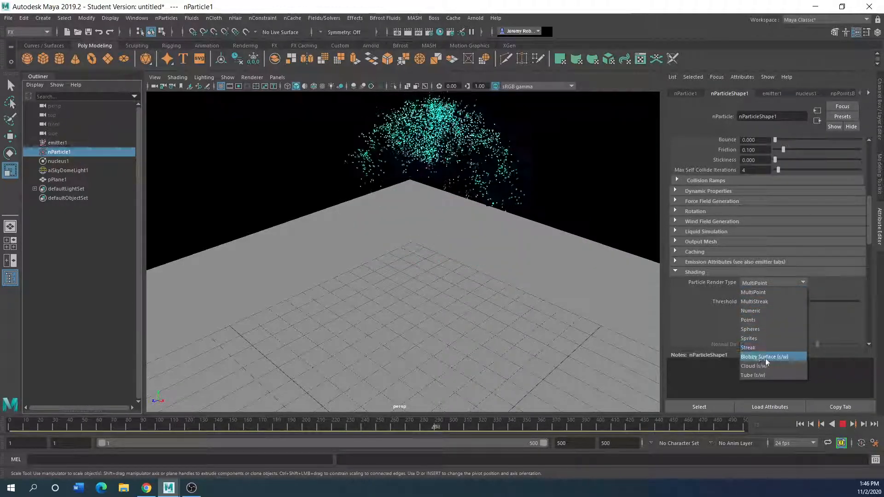
click(764, 357)
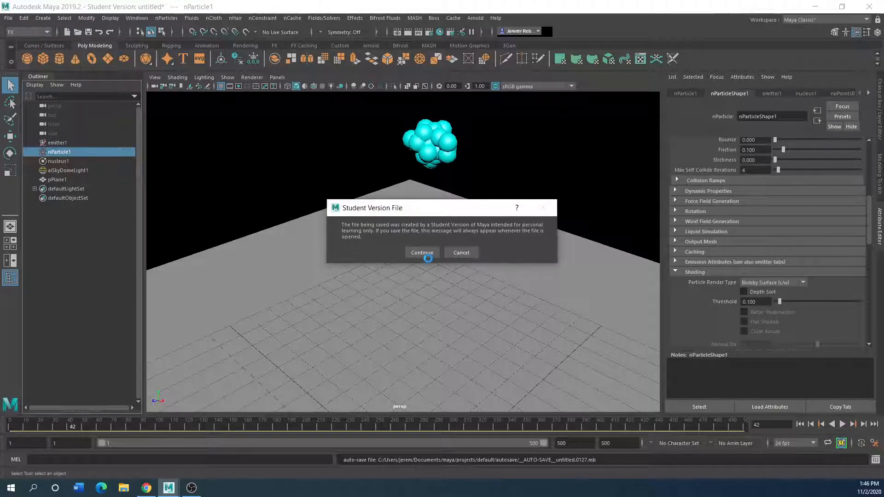
click(422, 252)
key(r)
click(841, 424)
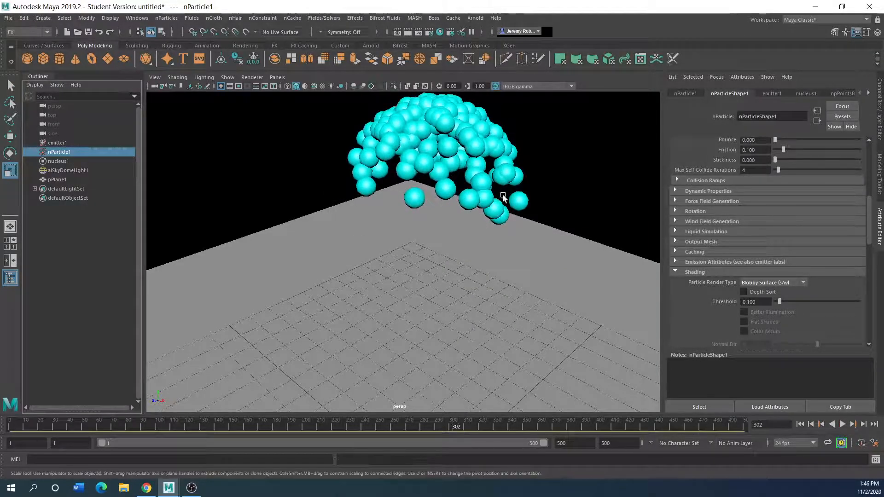
Step: Render the blobby particles at the current frame in the Arnold RenderView and fit the whole image in view
click(476, 18)
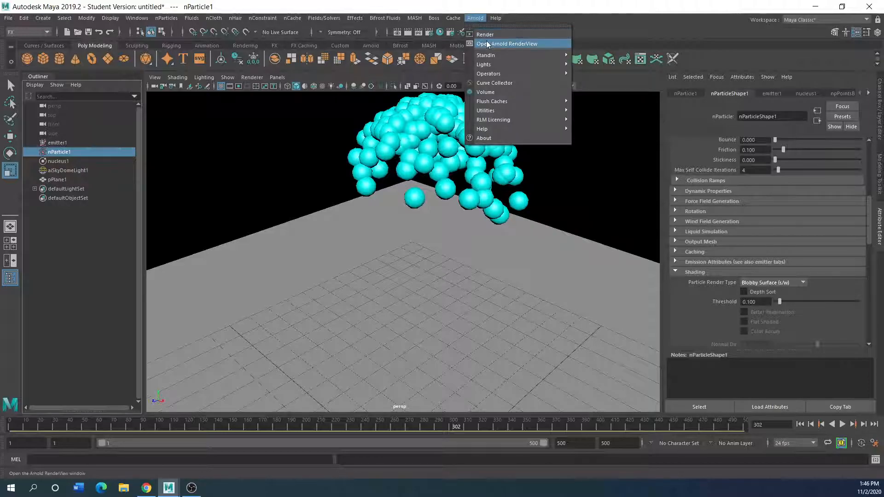
click(497, 44)
click(523, 149)
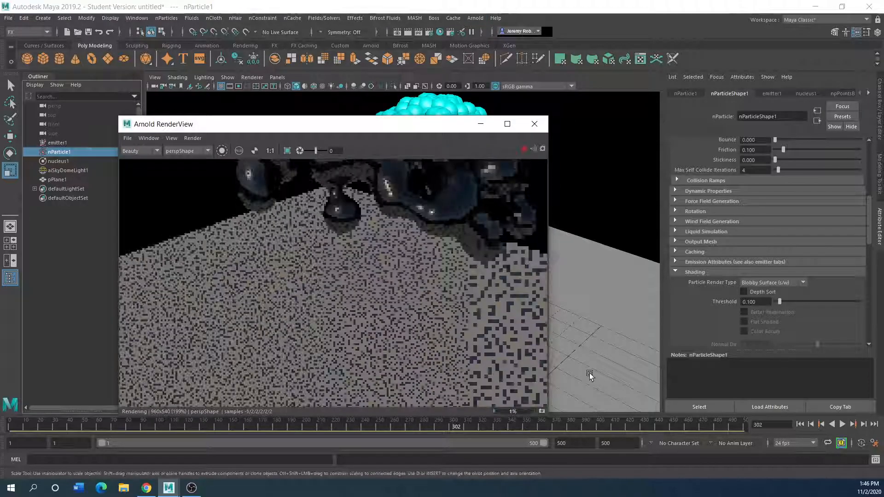
scroll(418, 251, down, 2)
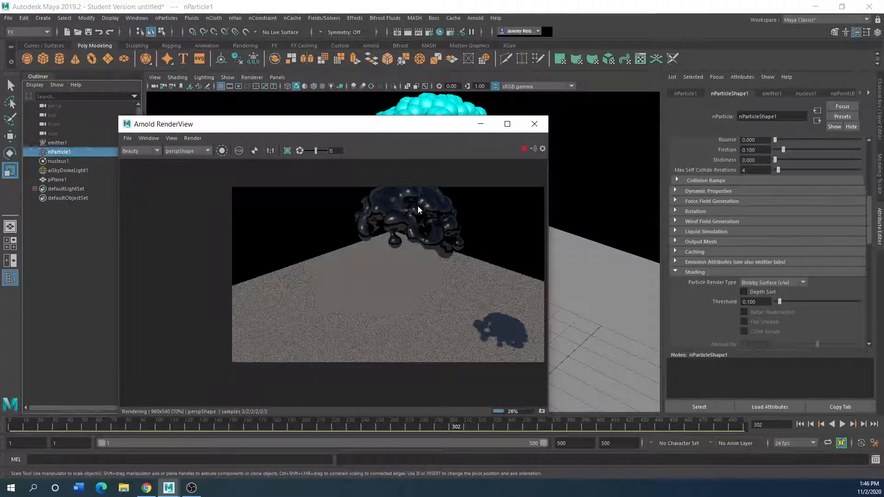
Step: Stop the Arnold render, and move and narrow its window so the particles in the viewport are uncovered
drag(412, 120, 360, 131)
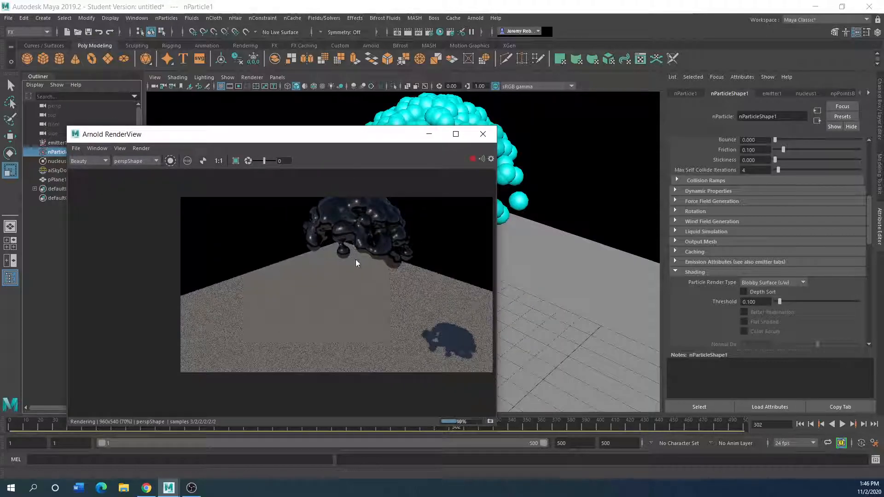
click(471, 159)
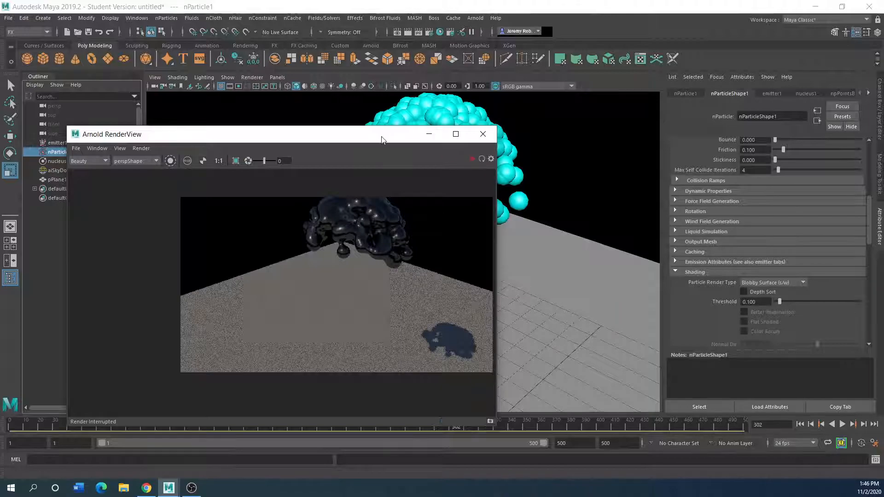
drag(383, 137, 359, 145)
drag(266, 236, 259, 236)
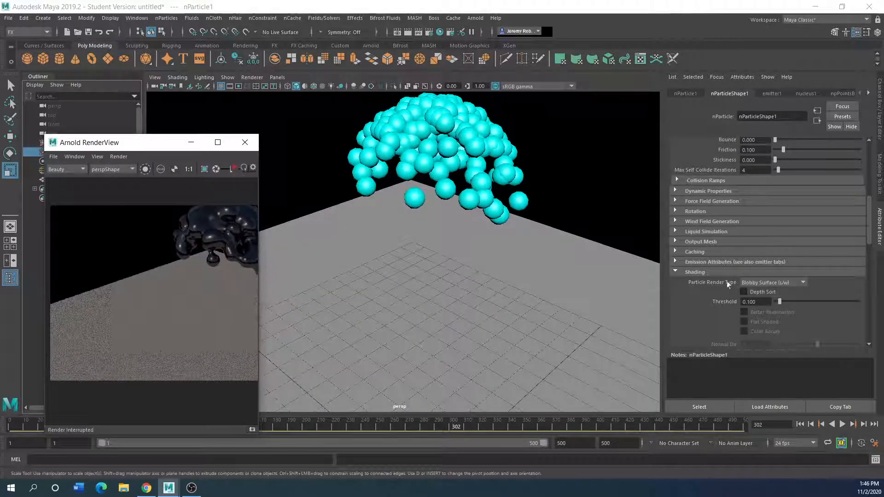
Step: Try the Numeric particle render type and return the particles to Spheres
click(802, 282)
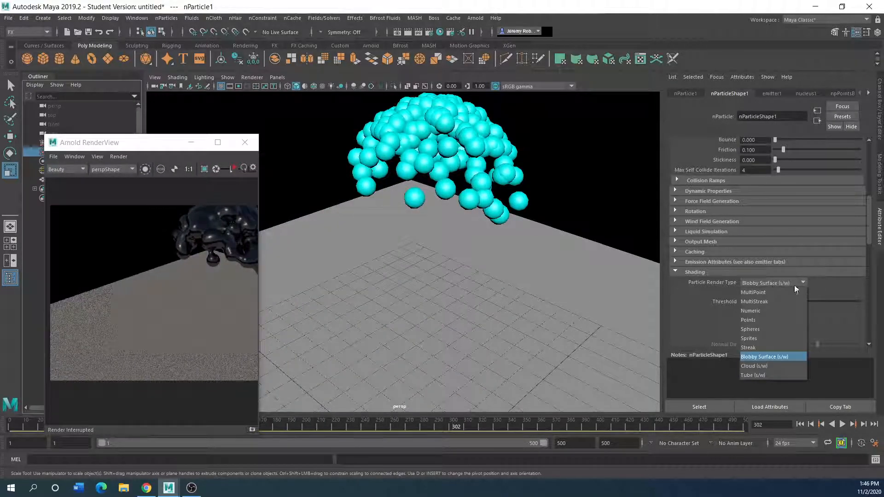
click(756, 312)
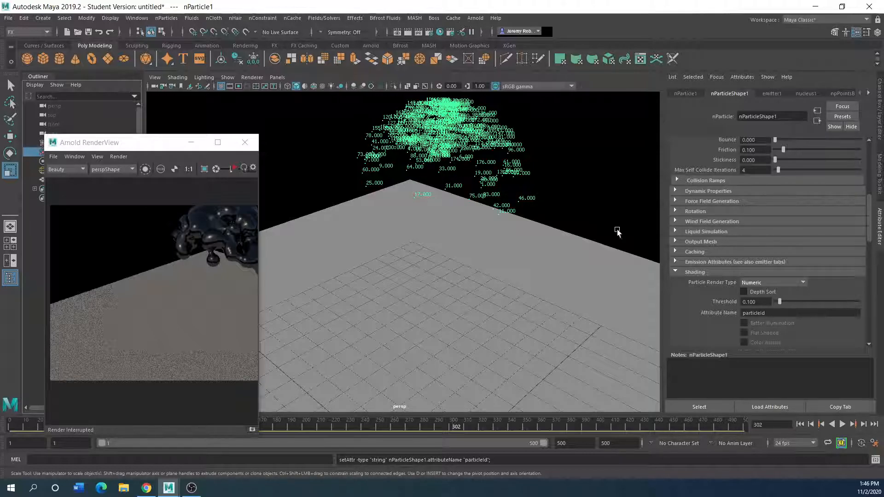
click(803, 283)
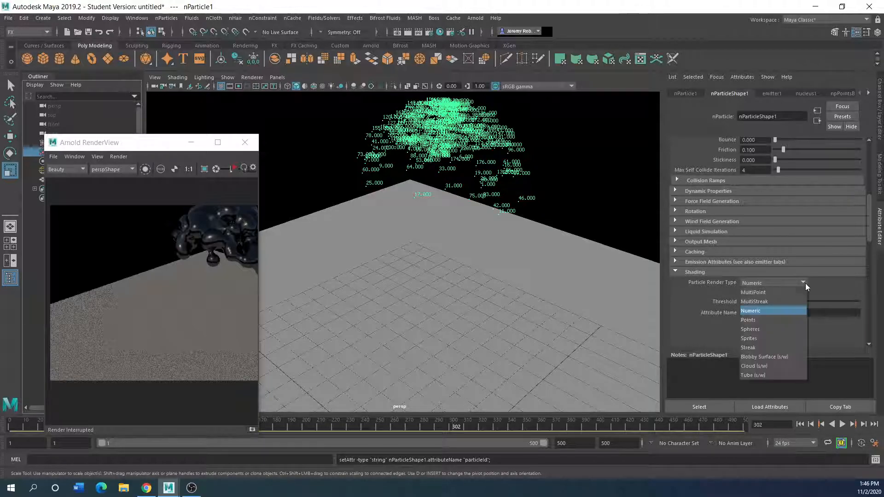
click(783, 329)
Step: Reduce the particle size of nParticleShape1 to a radius of 0.110
scroll(698, 261, up, 3)
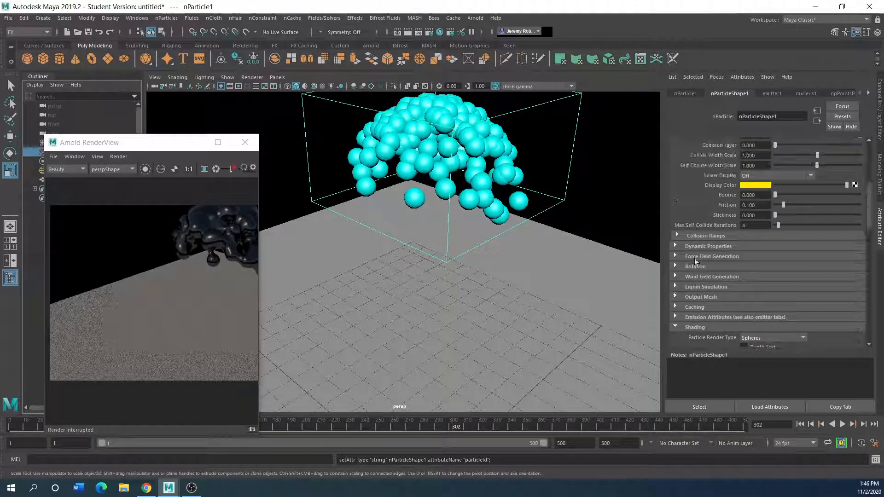
click(686, 92)
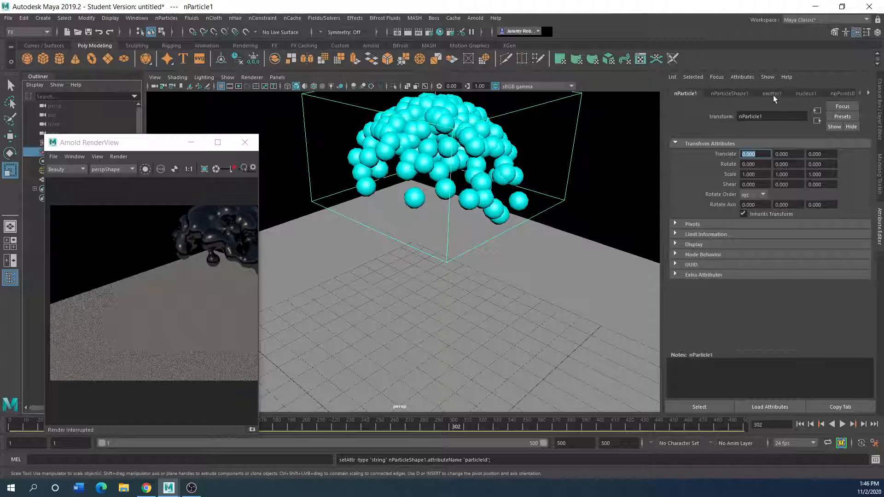
click(735, 93)
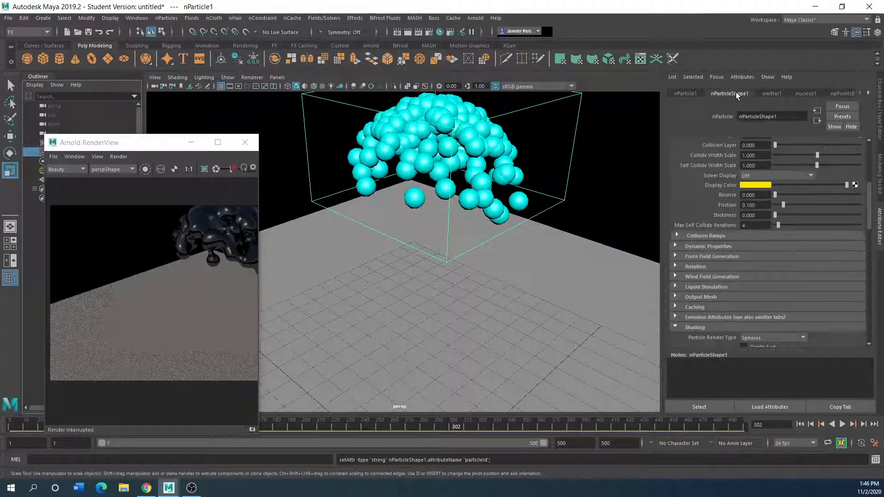
scroll(696, 244, up, 9)
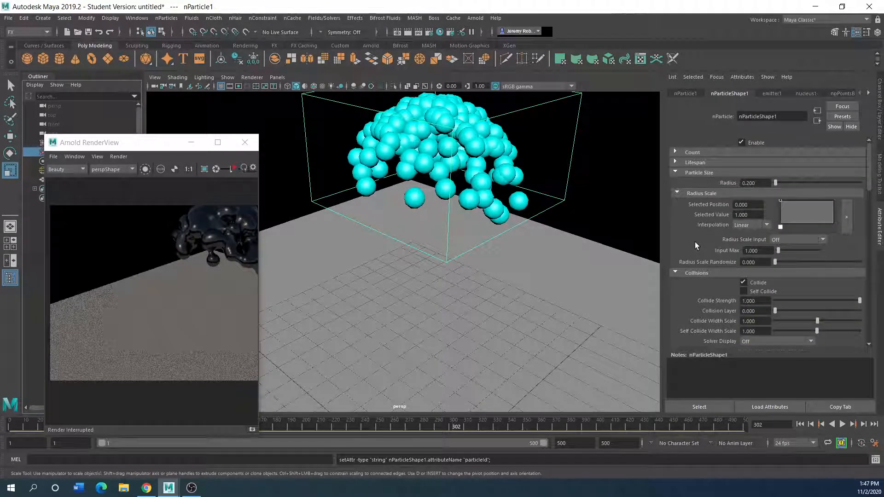
drag(777, 183, 774, 183)
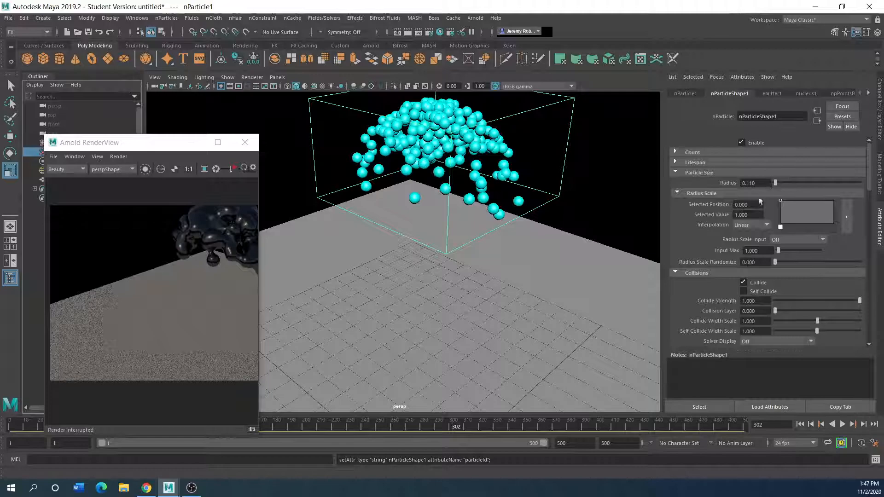
Step: Play the simulation and show the Count and Lifespan attributes of nParticleShape1
click(846, 424)
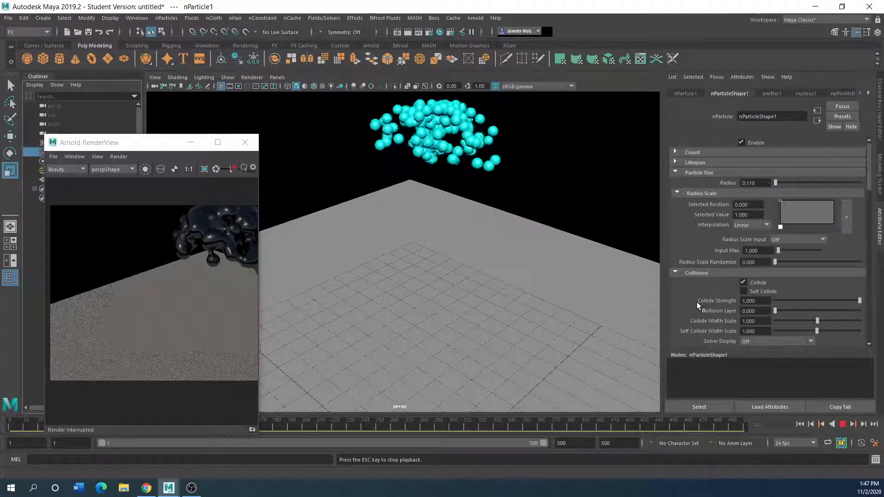
click(676, 152)
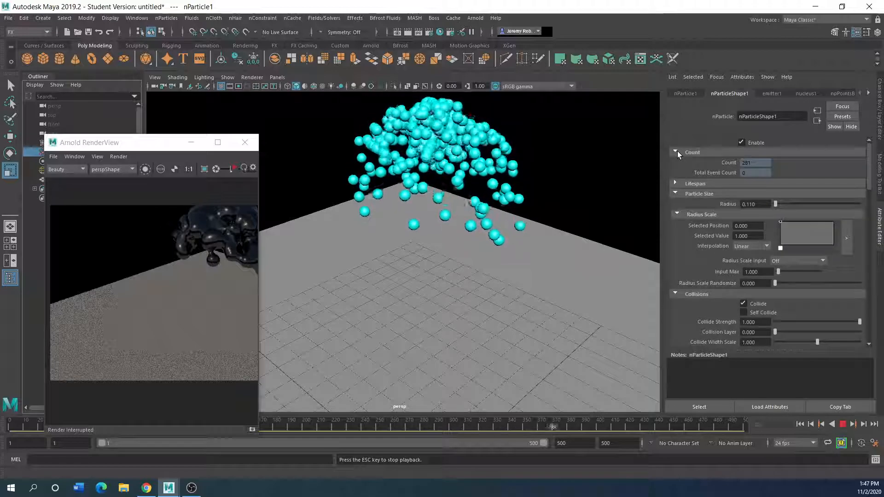
click(676, 182)
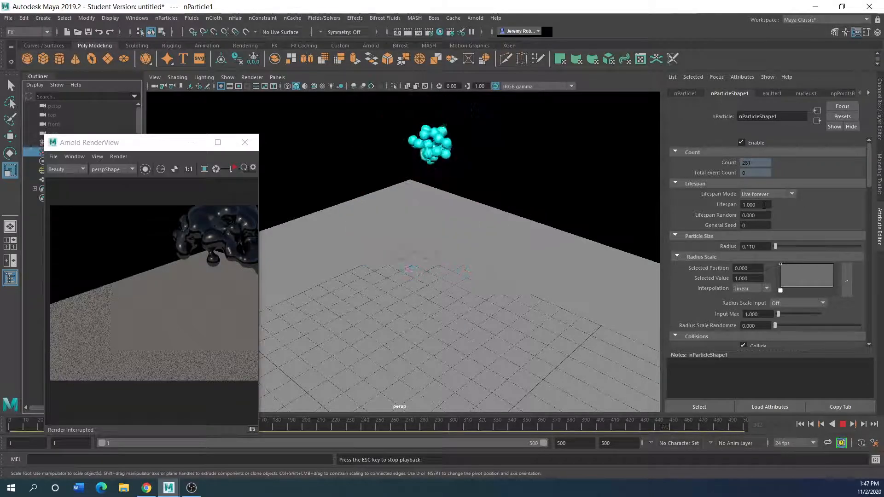
Step: Try a Constant particle lifespan of 4 and return the lifespan mode to Live forever
click(793, 194)
click(780, 213)
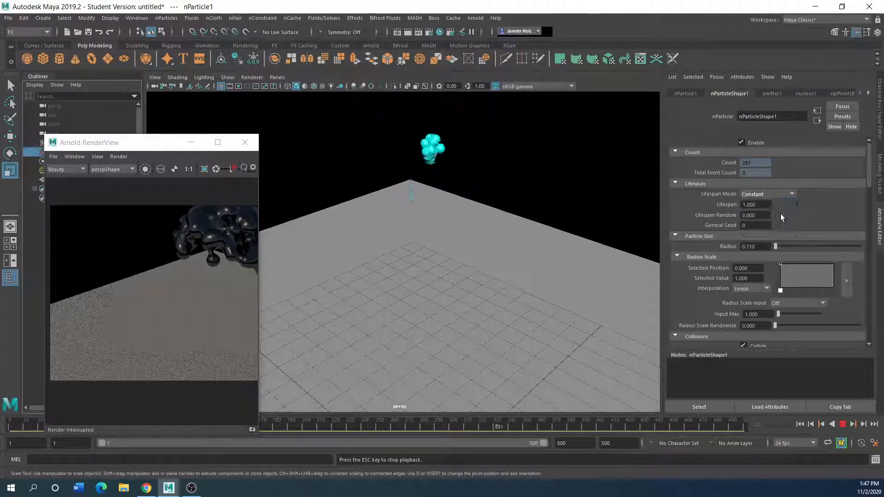
click(755, 204)
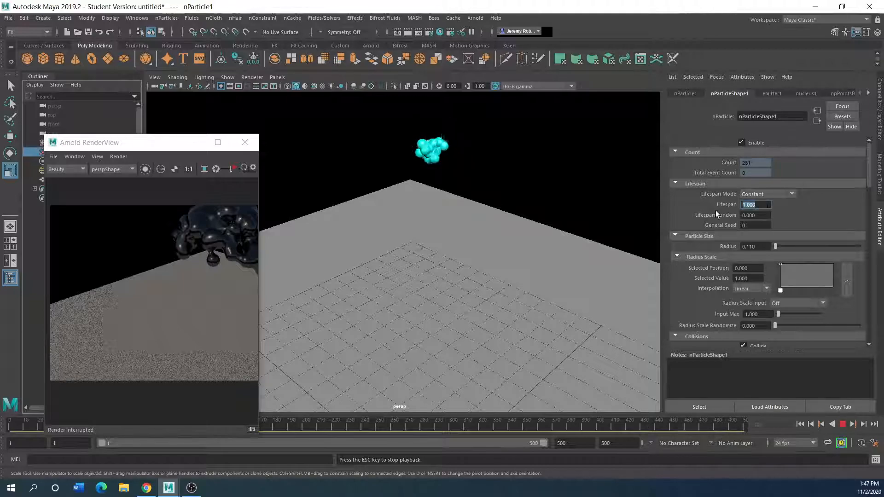
text(4)
key(Return)
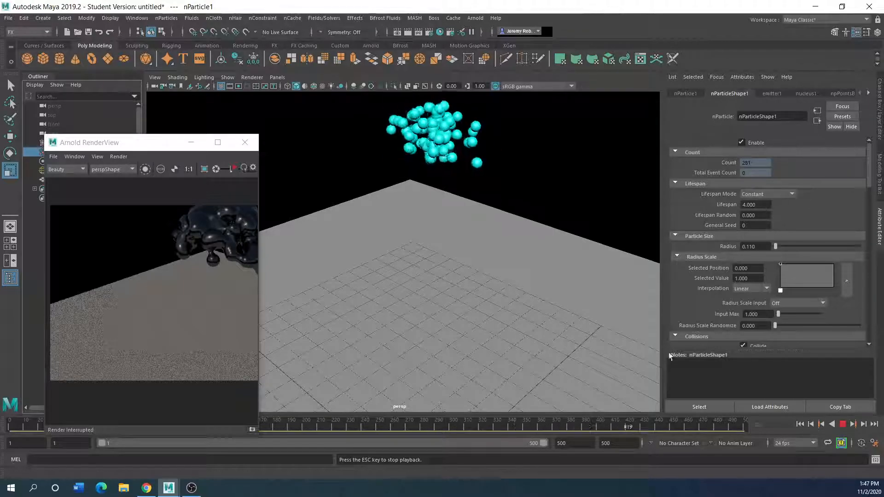
click(791, 193)
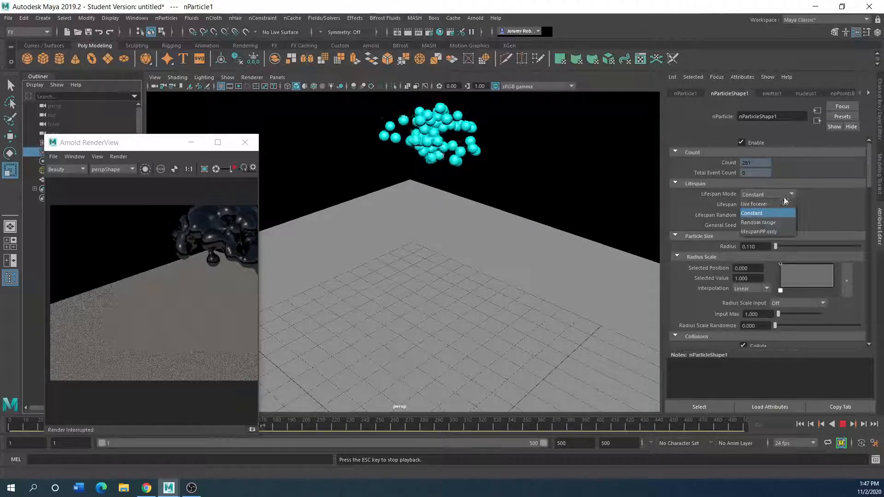
click(778, 203)
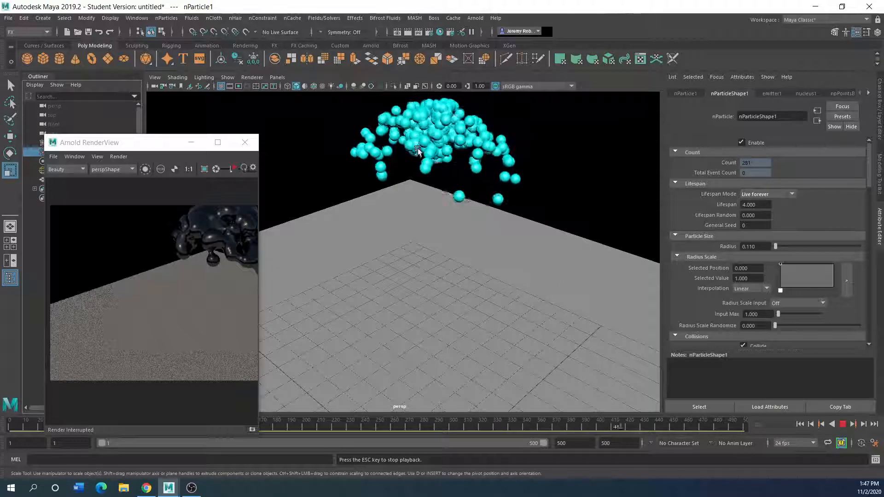
Step: Close the Arnold RenderView and stop the simulation with the particles and most of the ground plane in view
click(244, 142)
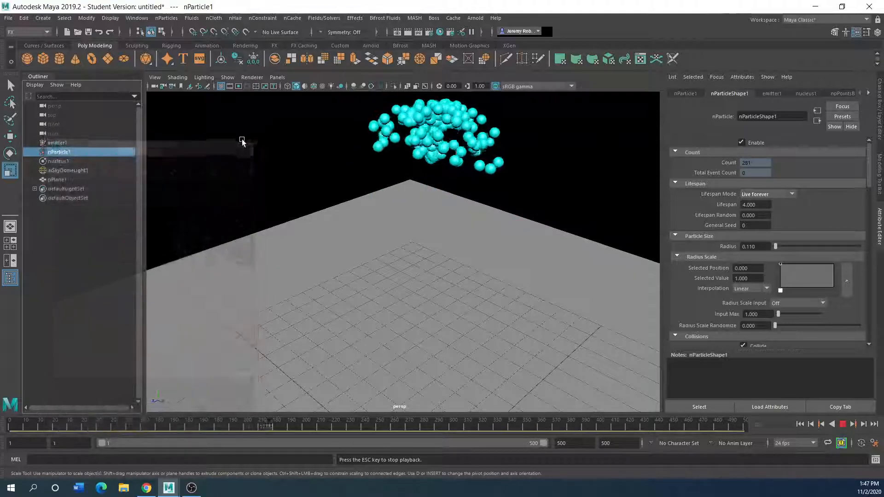
alt+drag(388, 349, 391, 289)
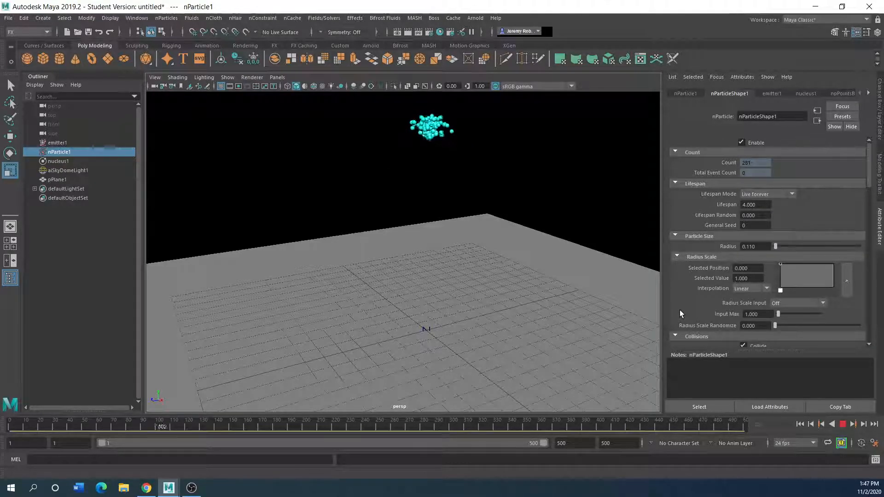
drag(583, 445, 521, 444)
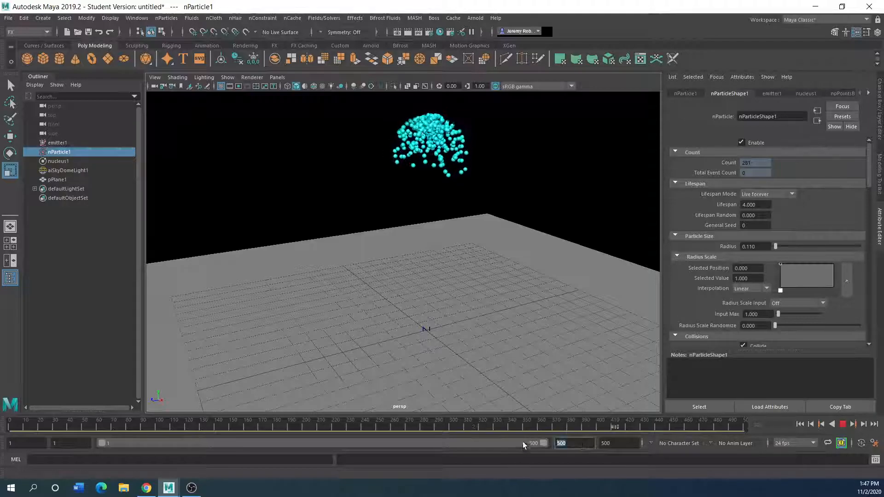
click(842, 425)
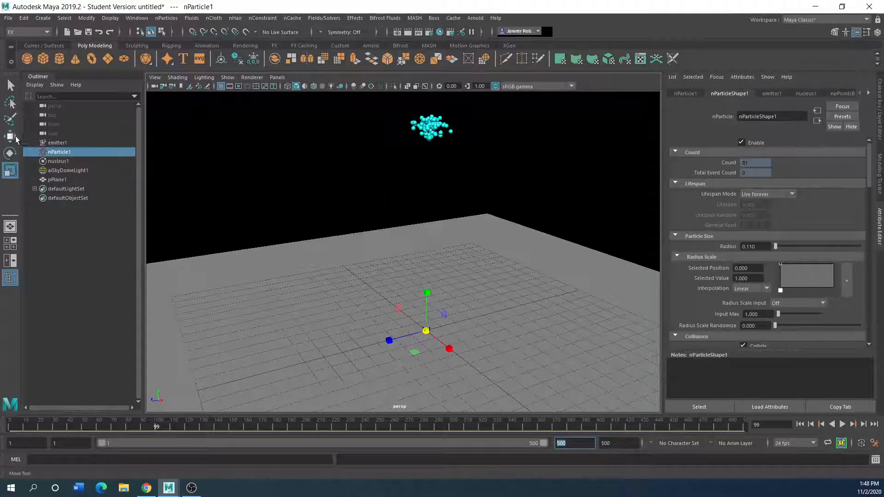
Step: Move emitter1 down to a Translate Y of about 6.73 and play the simulation
click(10, 136)
click(59, 143)
drag(419, 101, 423, 171)
click(841, 424)
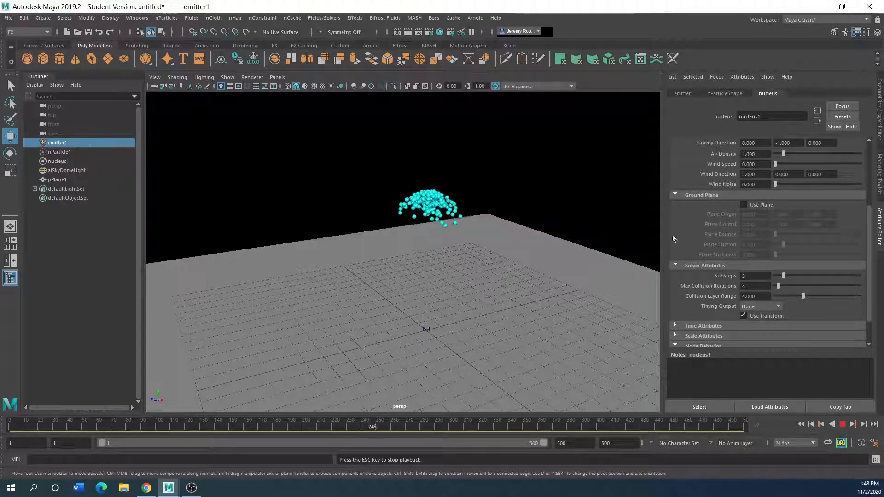
Step: Set the gravity of nucleus1 to 1 while the simulation plays
scroll(691, 302, up, 5)
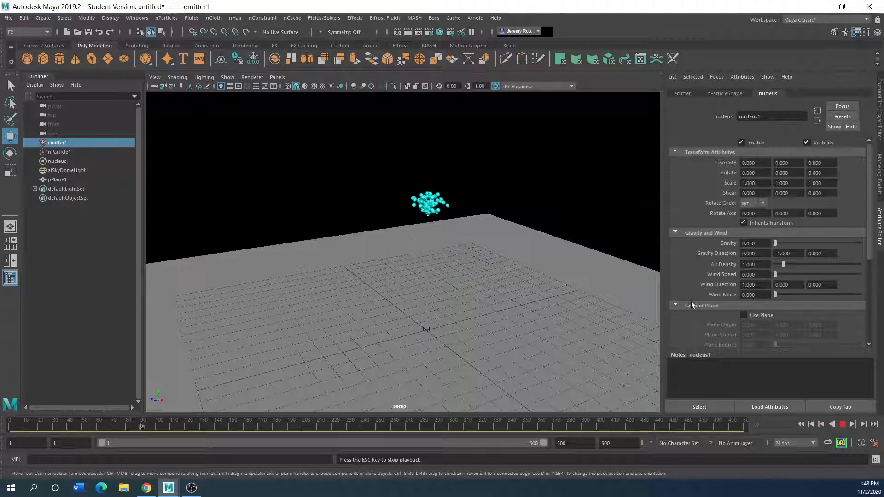
drag(774, 242, 773, 242)
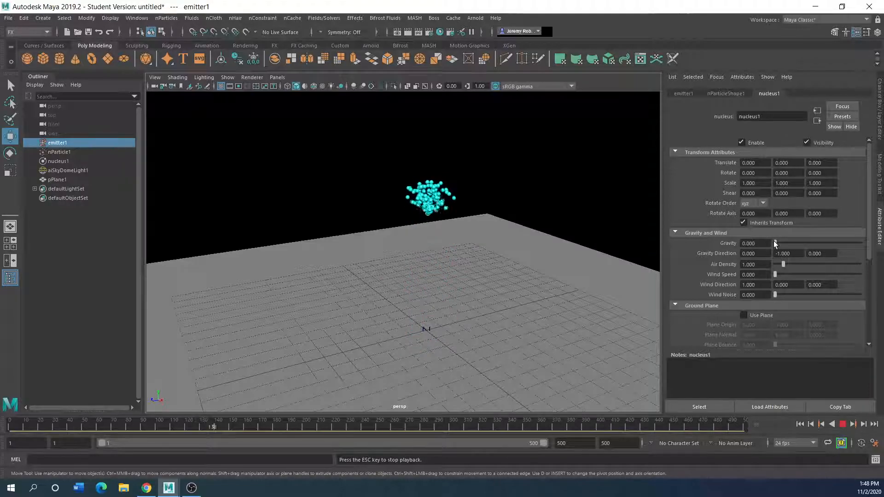
click(762, 243)
text(1)
key(Return)
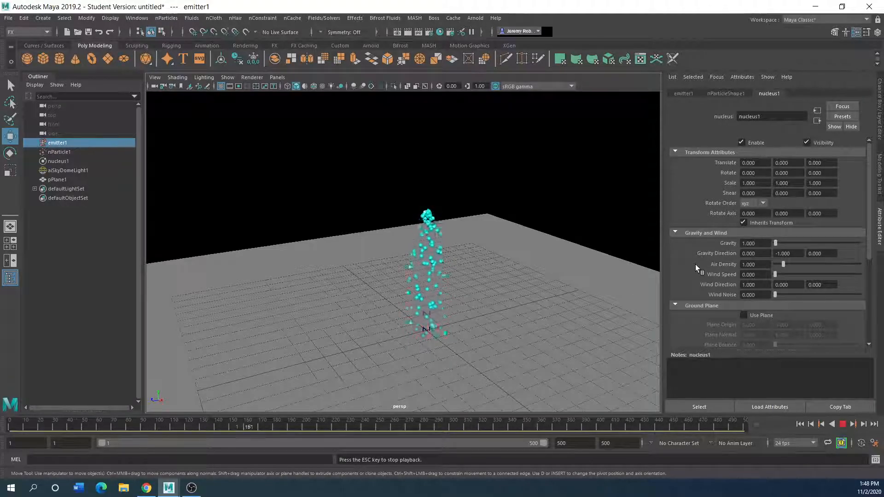
scroll(686, 213, down, 2)
scroll(687, 212, down, 6)
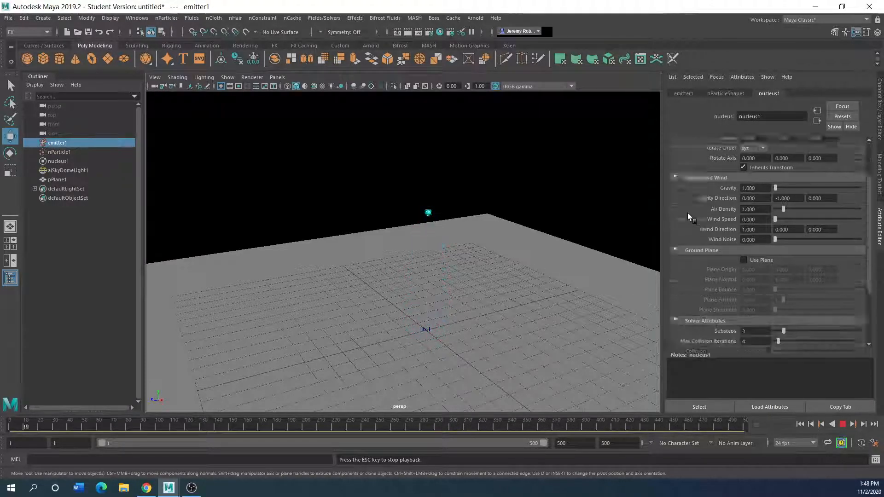
scroll(688, 271, up, 8)
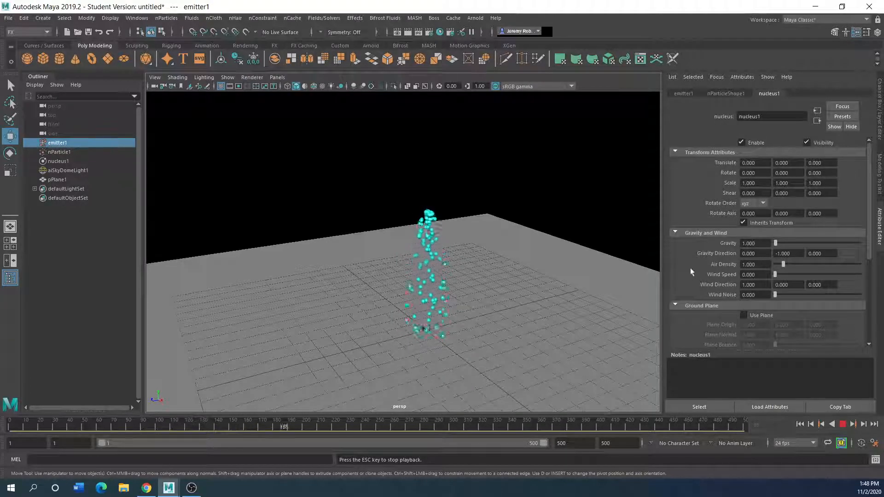
Step: Stop playback, reduce the emission speed of emitter1 to 0.220 and play the simulation again
click(842, 424)
click(684, 94)
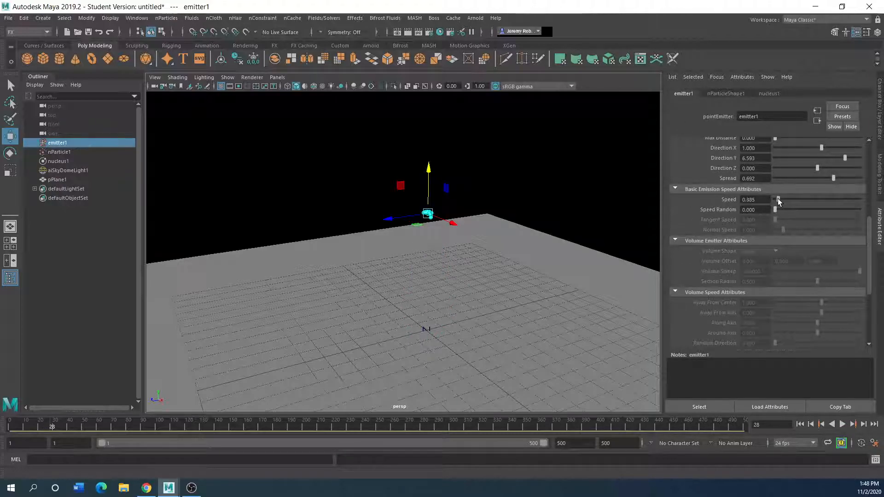
click(842, 424)
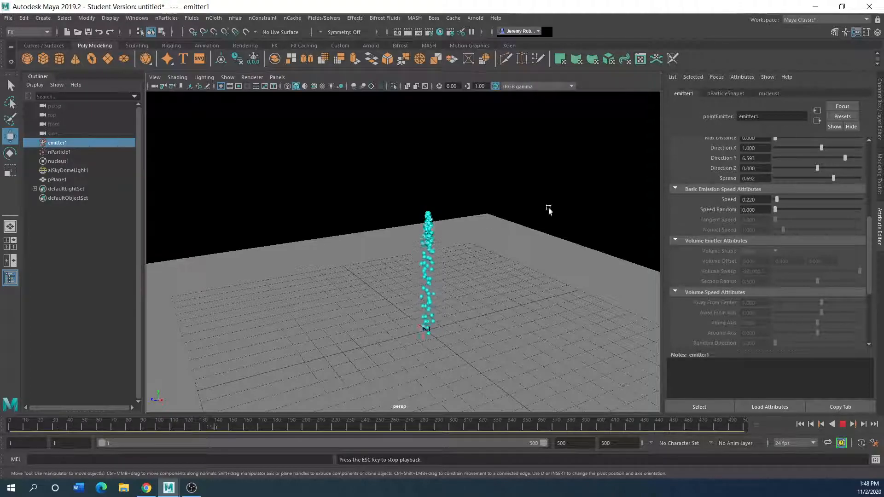
scroll(694, 298, up, 3)
scroll(695, 298, up, 5)
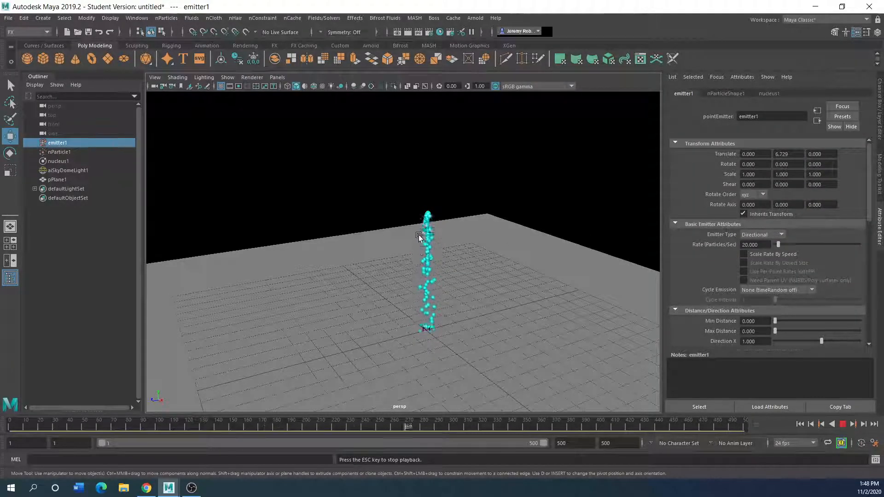
scroll(699, 293, down, 5)
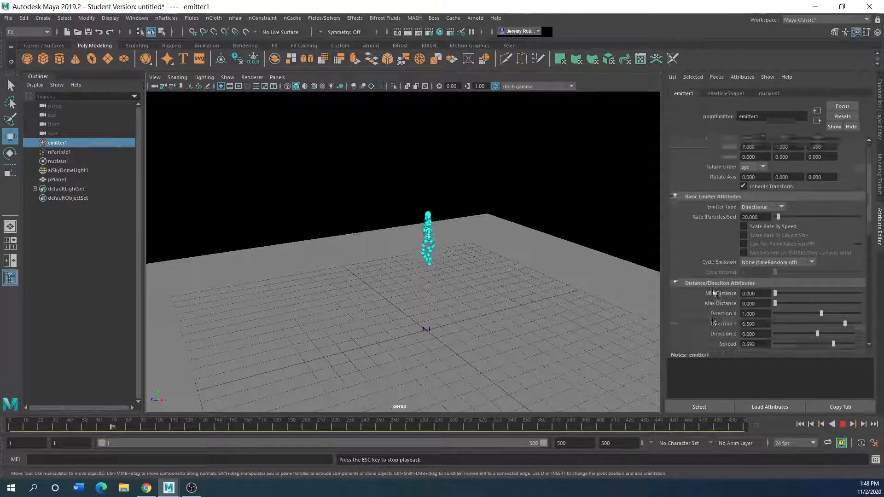
scroll(709, 290, up, 5)
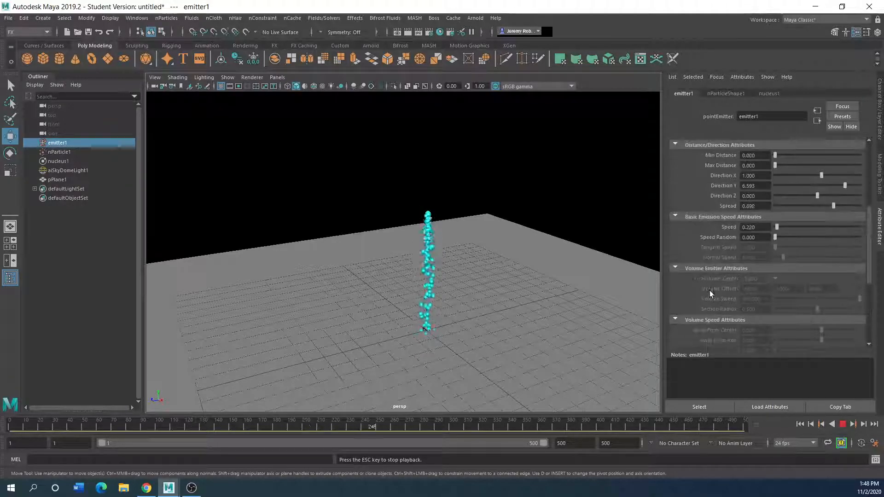
Step: Change the particle render type of nParticleShape1 to Cloud (s/w) and stop the playback
click(726, 93)
scroll(701, 291, down, 10)
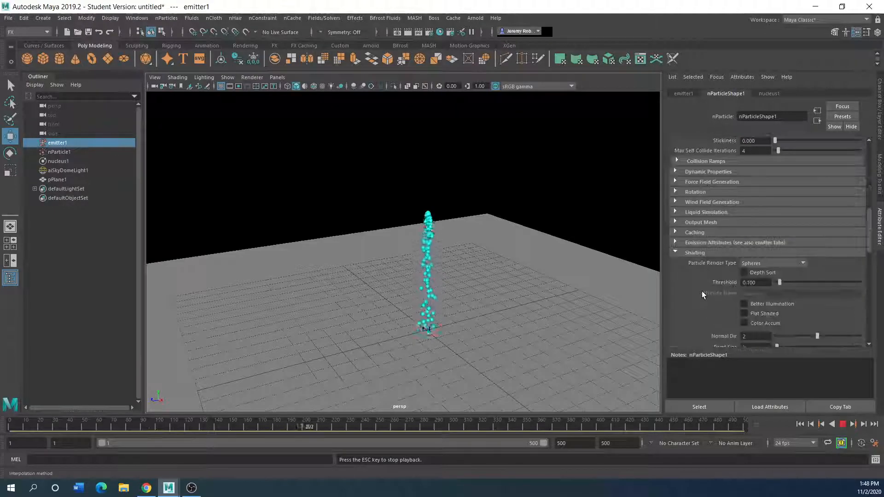
click(803, 263)
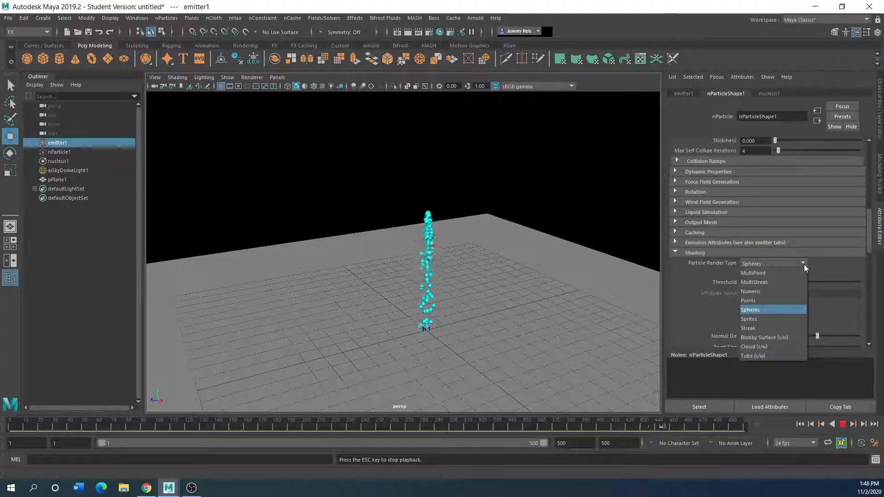
click(757, 348)
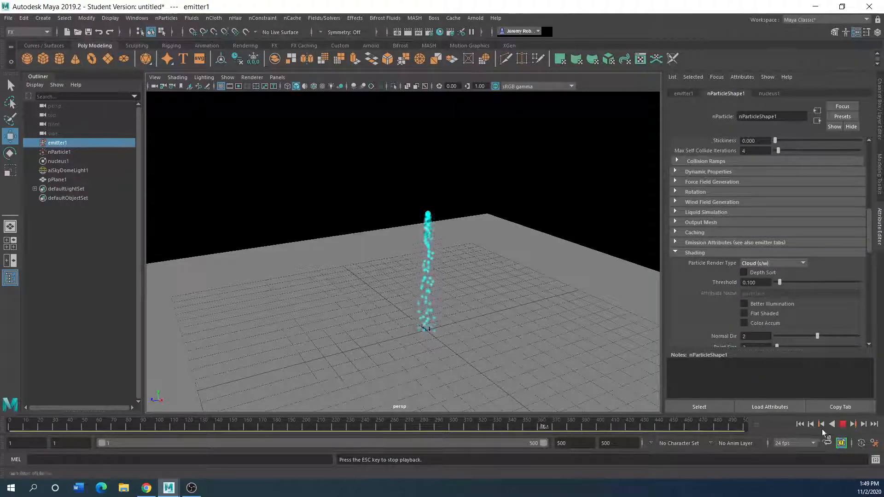
click(842, 424)
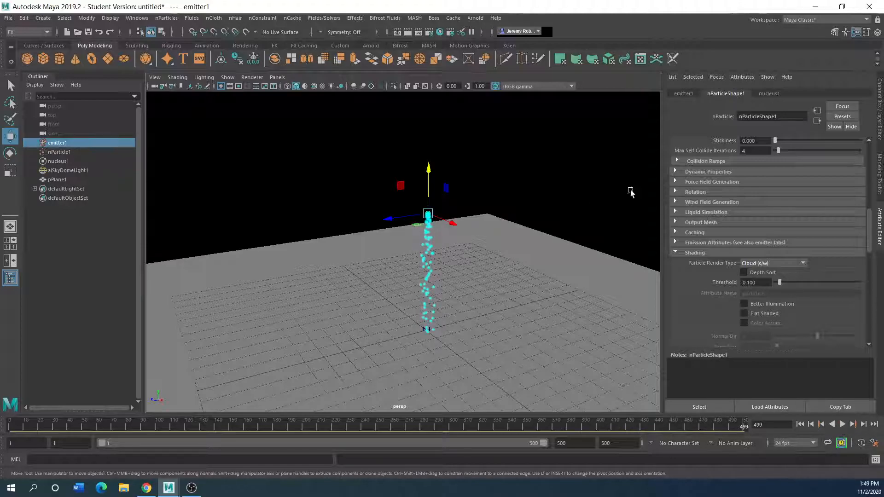
Step: Increase the particle radius of nParticleShape1 to 0.659, then play the simulation and stop it near frame 335
scroll(709, 258, up, 10)
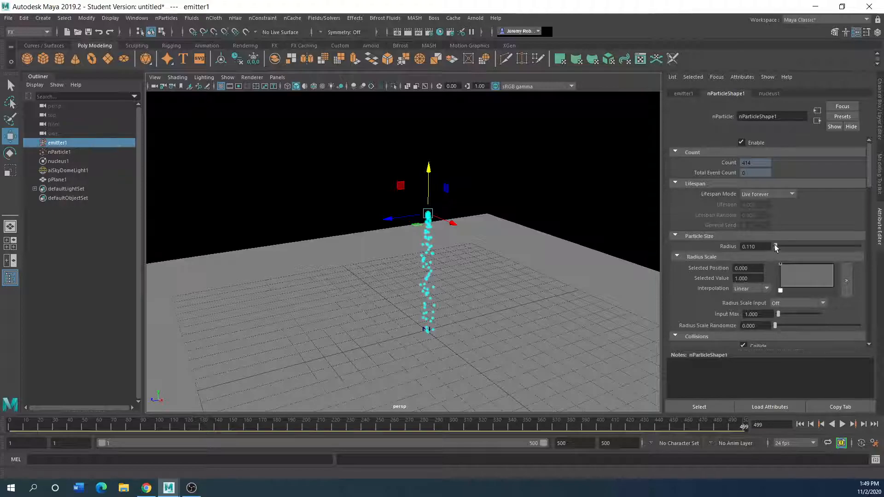
drag(775, 246, 778, 246)
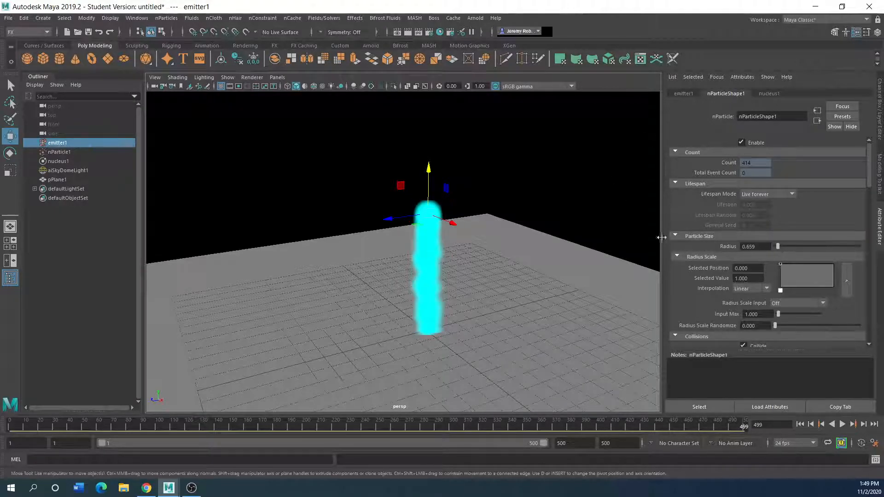
click(842, 424)
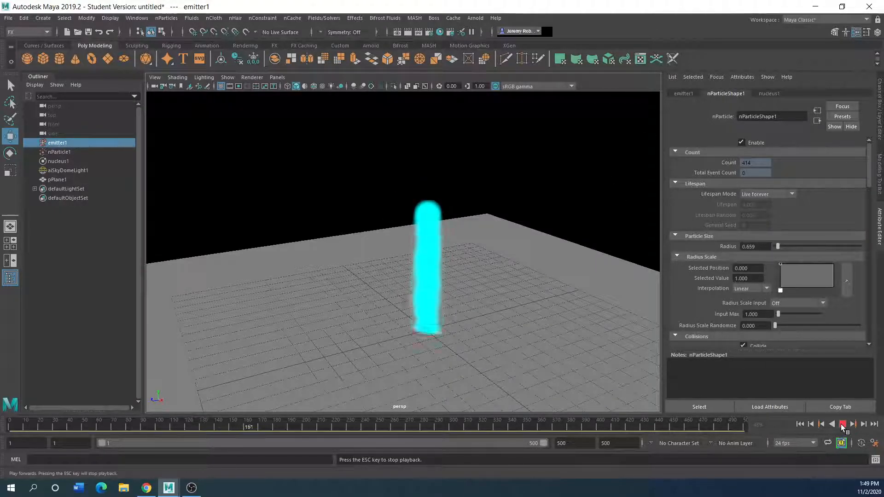
click(842, 424)
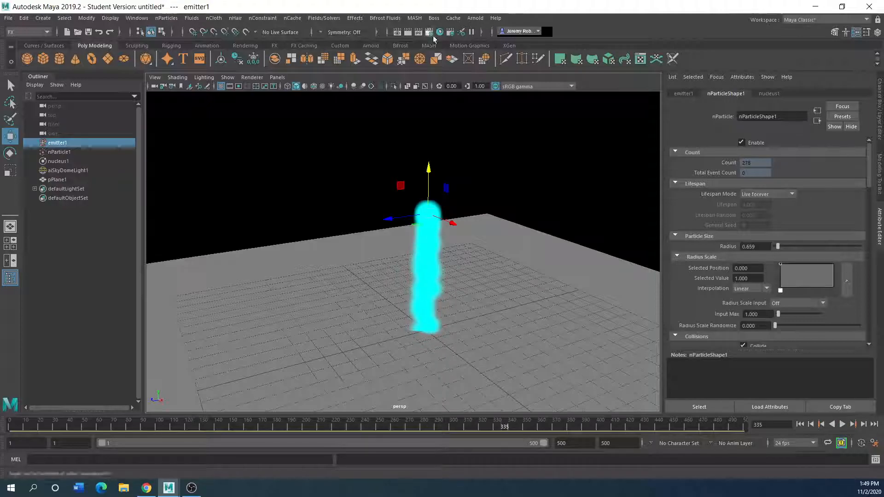
Step: Render the cloud particles in the Arnold RenderView, widen its window to see the image, and close it
click(474, 18)
click(490, 46)
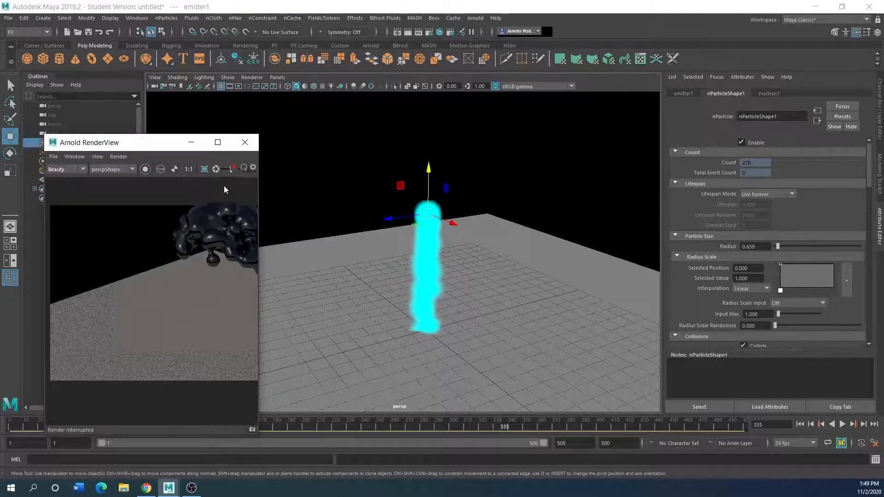
click(243, 168)
drag(258, 231, 391, 231)
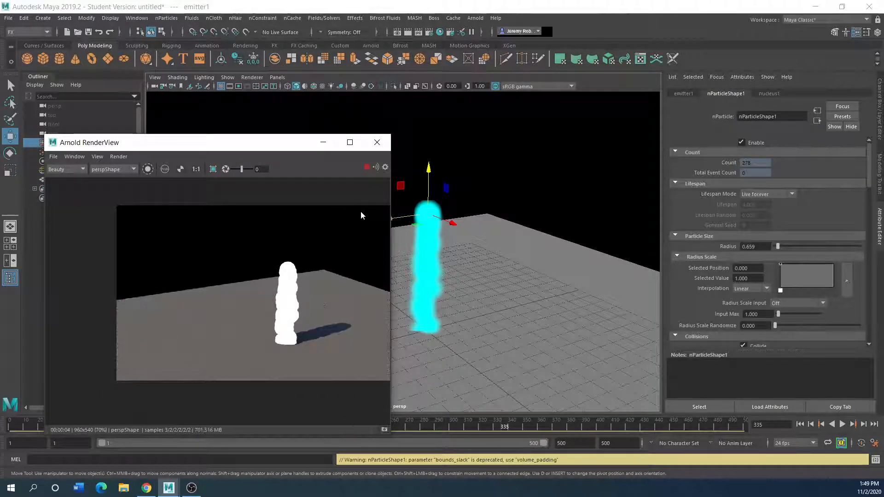
click(377, 142)
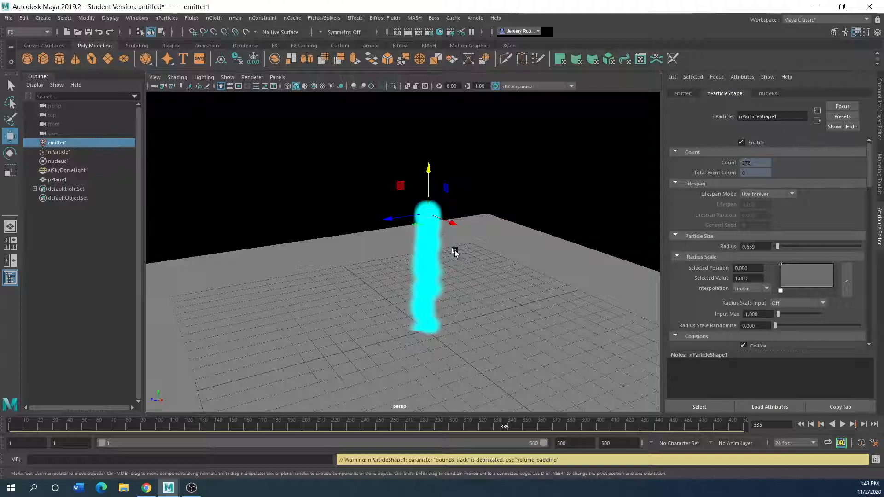
Step: Set the particle render type of nParticleShape1 to Spheres and reduce the particle radius to 0.110
scroll(684, 302, down, 5)
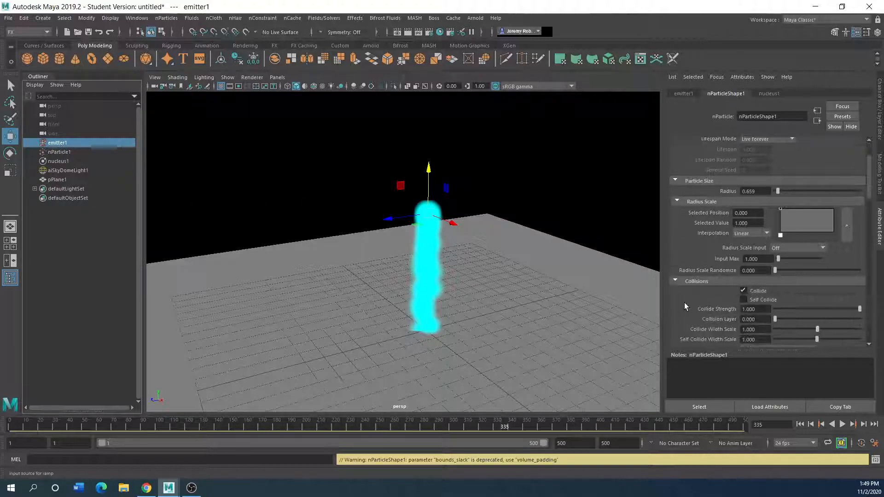
scroll(684, 302, down, 8)
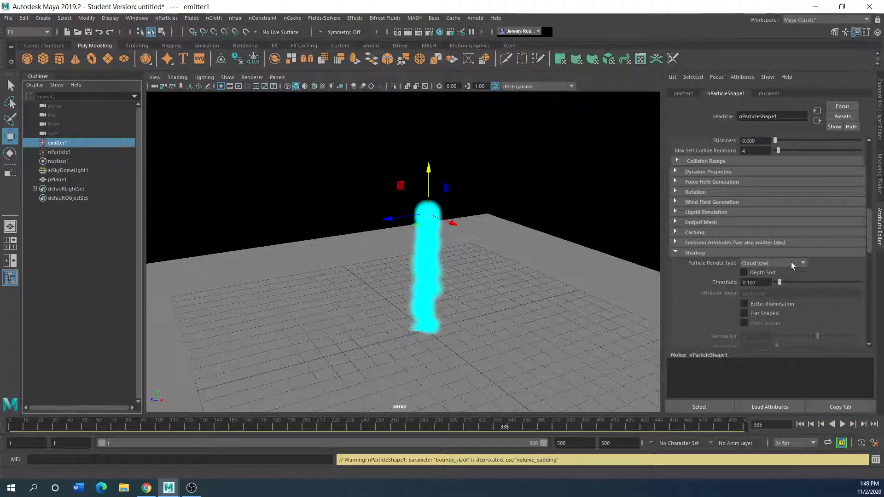
click(803, 263)
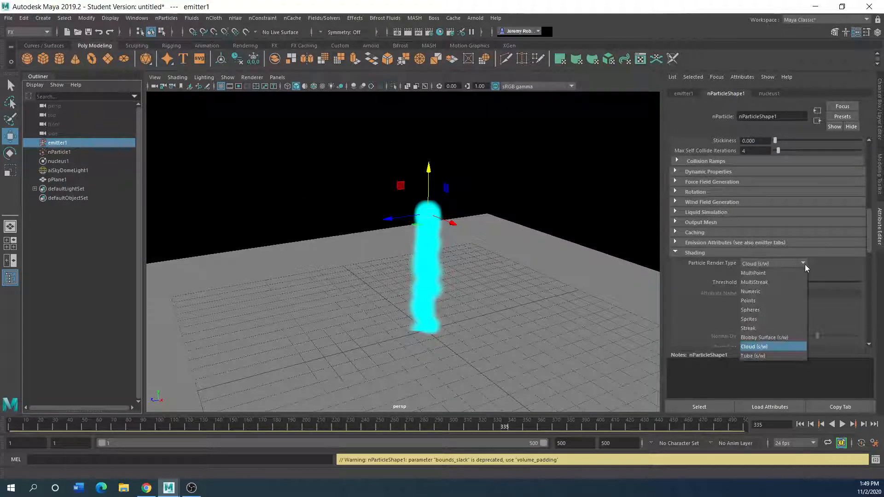
click(755, 311)
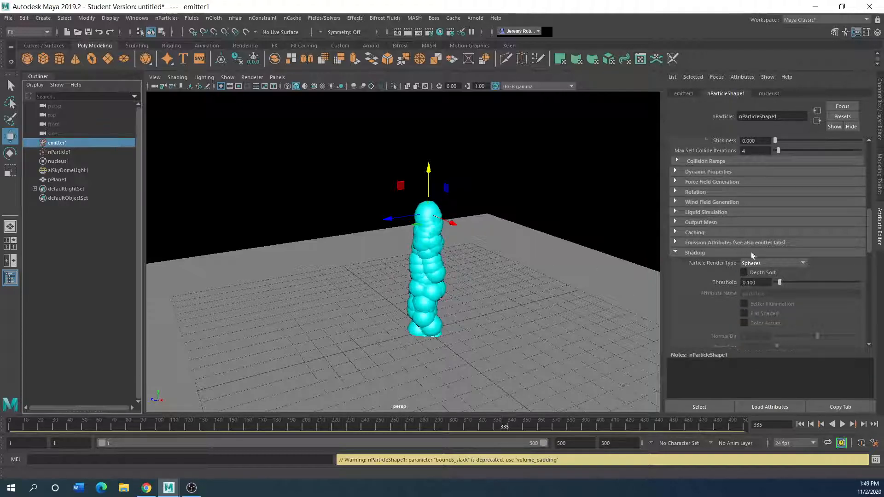
scroll(750, 253, up, 8)
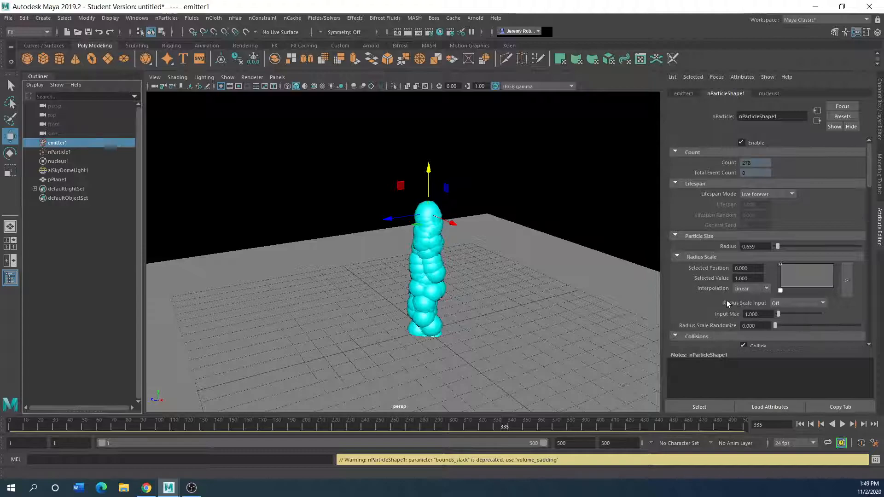
drag(777, 246, 775, 246)
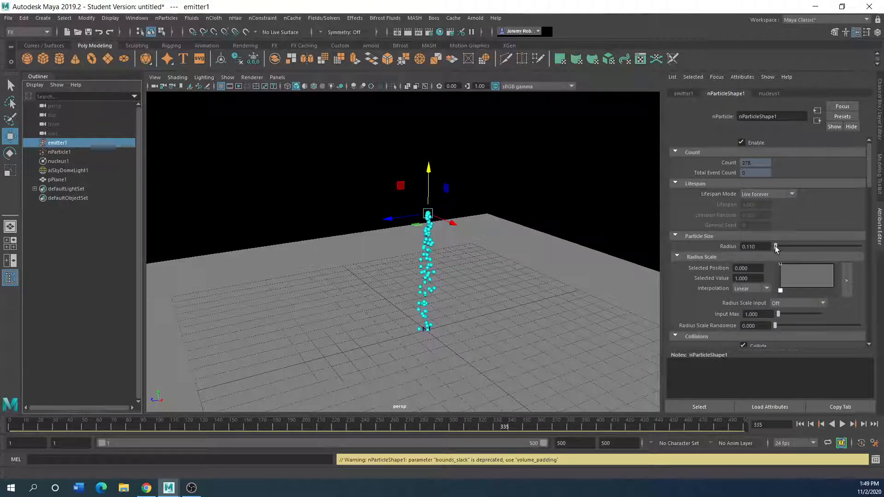
Step: Select the floor plane, play the small-sphere simulation and stop it near frame 482
click(485, 333)
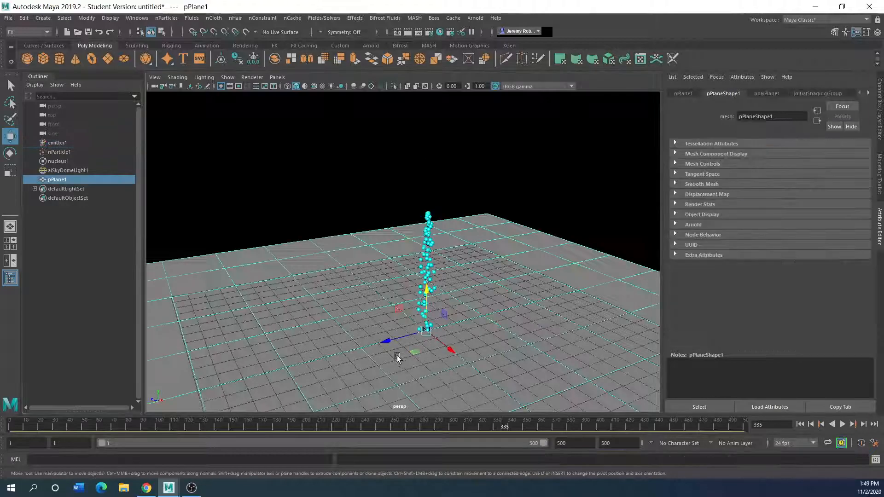
key(alt+v)
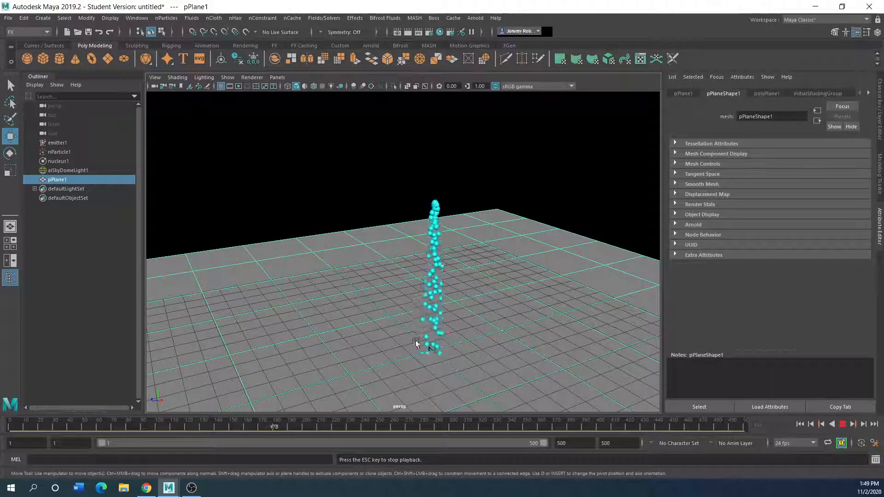
click(842, 424)
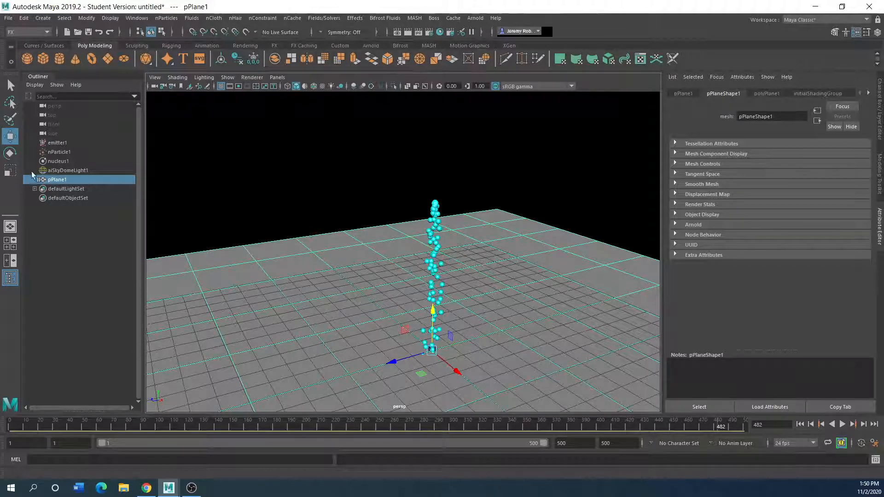
Step: Create a second polygon plane scaled up to about 7.5, raised beneath the emitter and tilted as a ramp
click(110, 59)
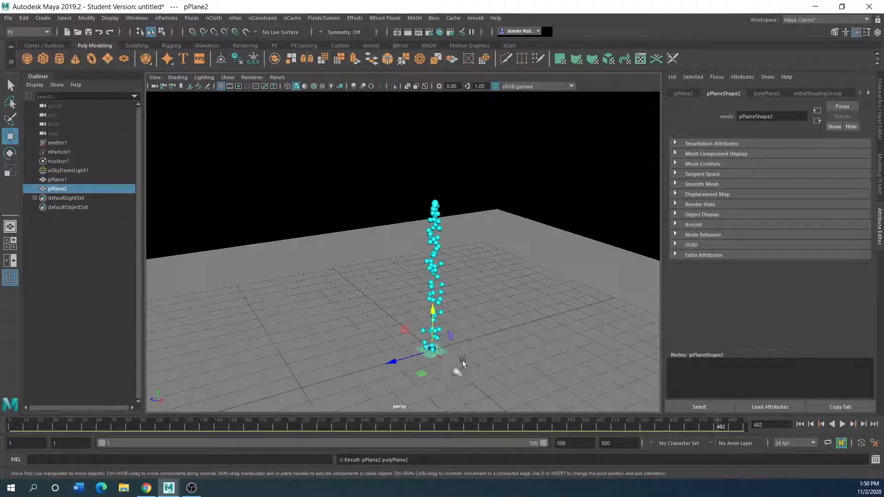
drag(437, 324, 543, 308)
click(10, 169)
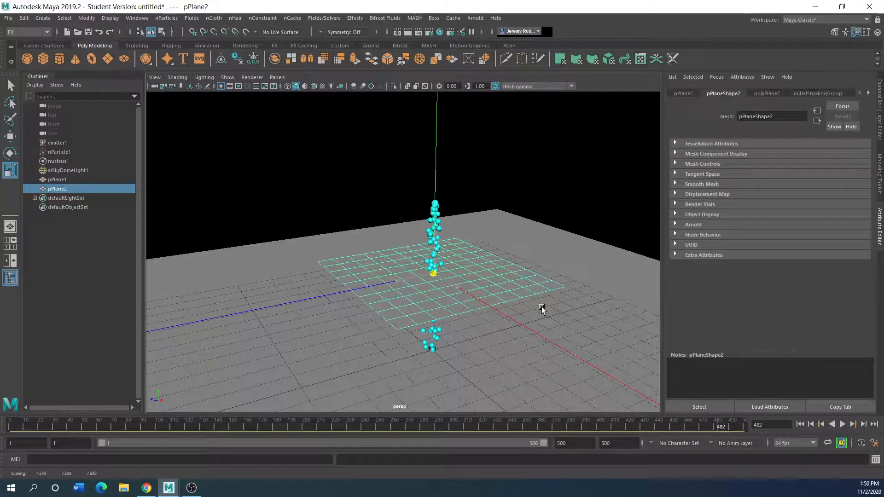
click(9, 153)
drag(402, 253, 406, 276)
Step: Make the tilted plane pPlane2 a passive collider
click(243, 263)
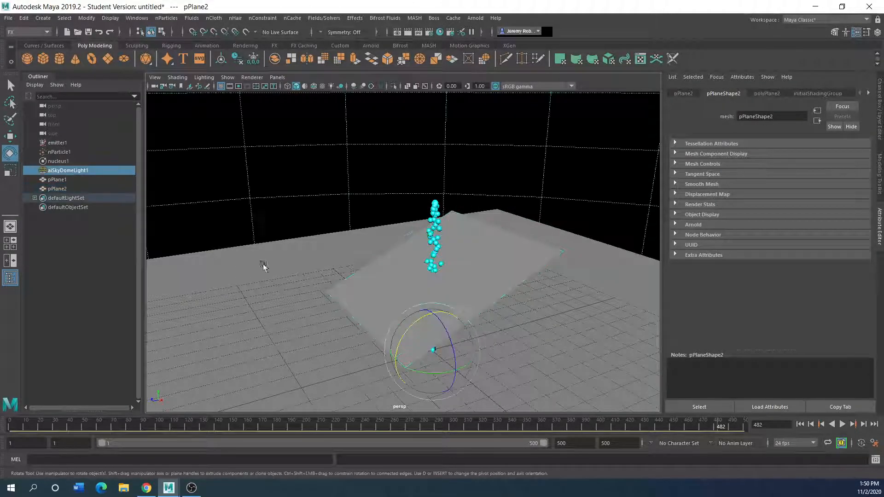
click(419, 289)
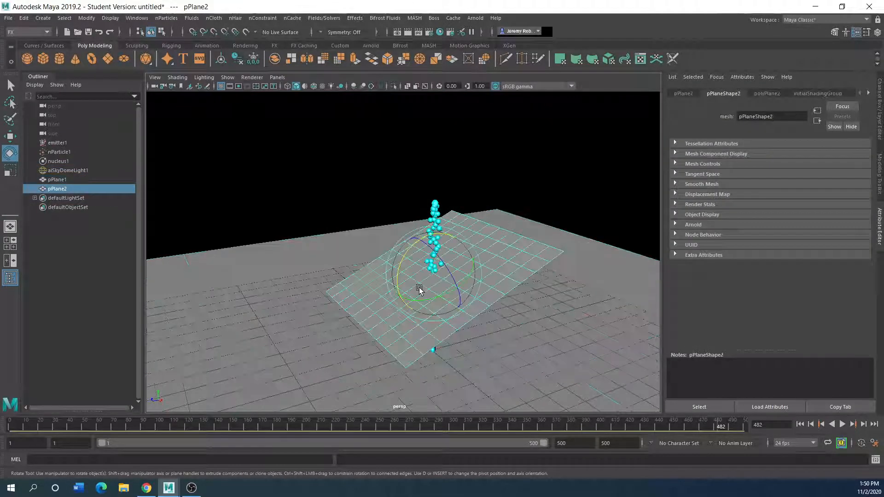
click(435, 212)
click(350, 293)
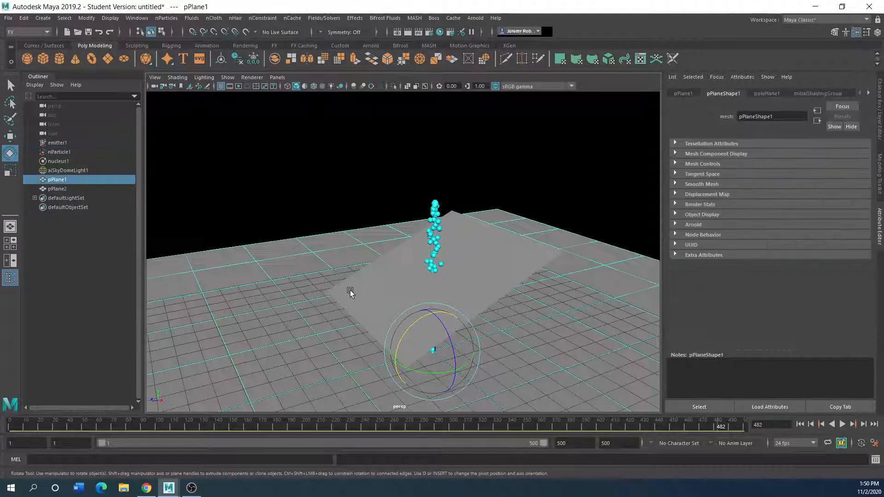
click(354, 332)
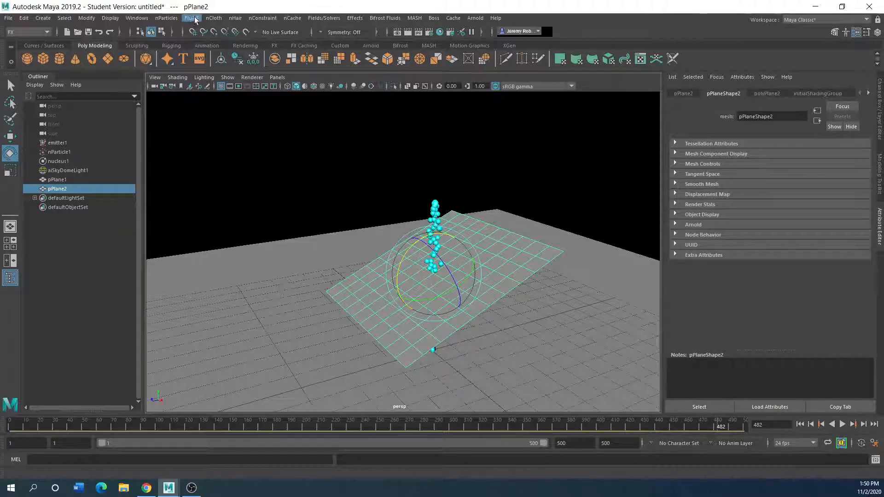
click(213, 17)
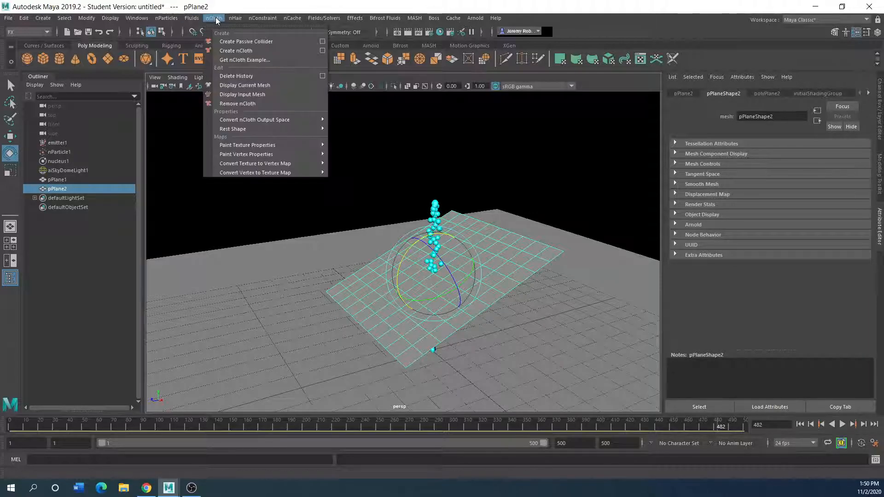
click(232, 42)
Step: Make the floor plane pPlane1 a passive collider
click(280, 313)
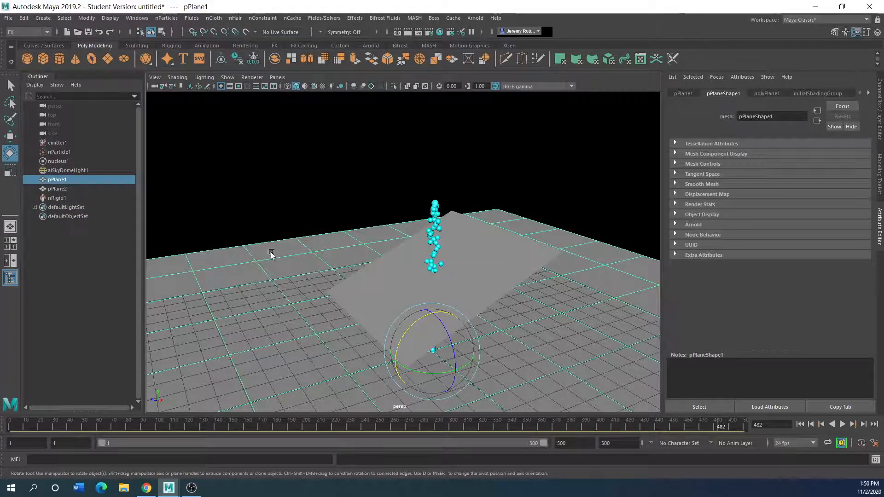
click(213, 18)
click(236, 42)
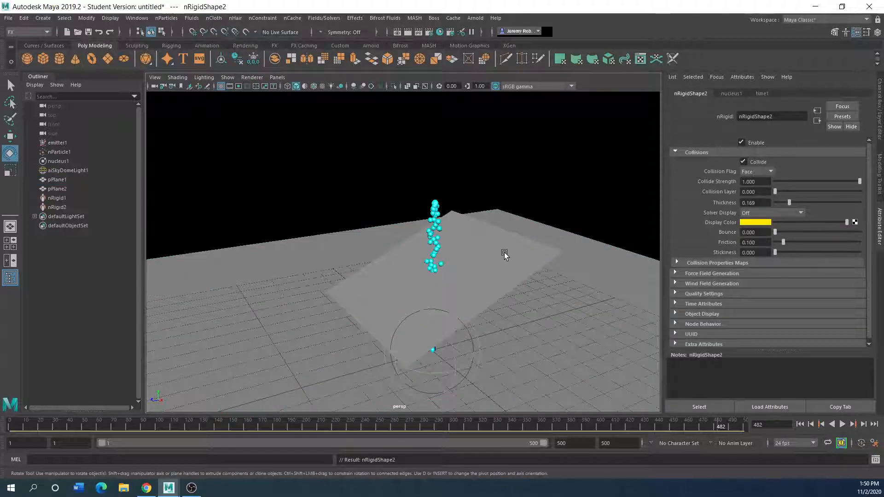
Step: Play the simulation from the first frame, set the Bounce of nRigidShape2 to 0.374 during playback, and stop it
click(801, 424)
click(841, 424)
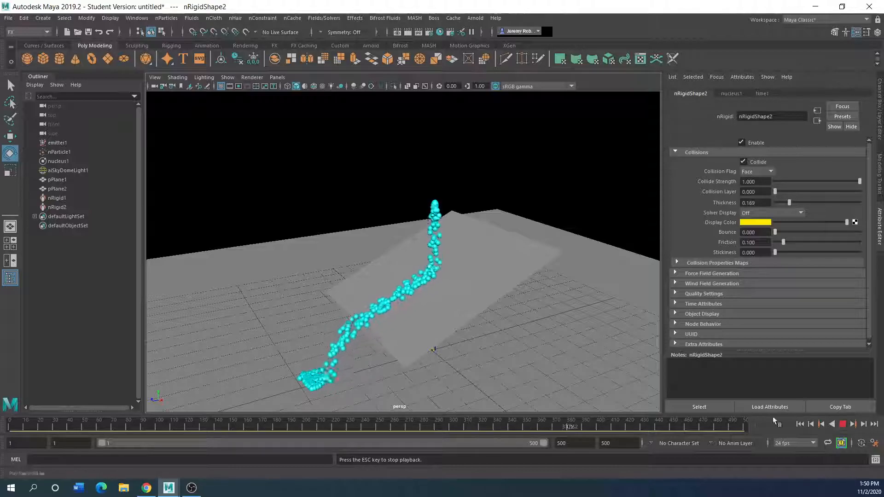
scroll(306, 389, up, 5)
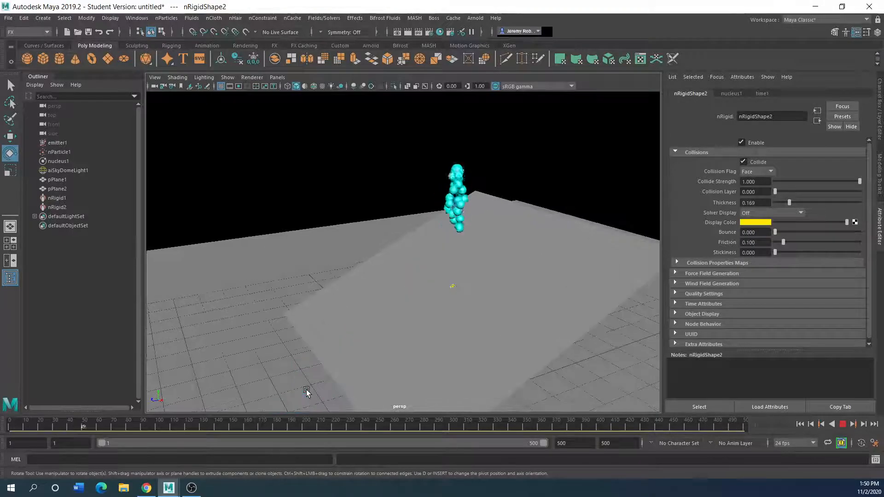
scroll(306, 389, down, 4)
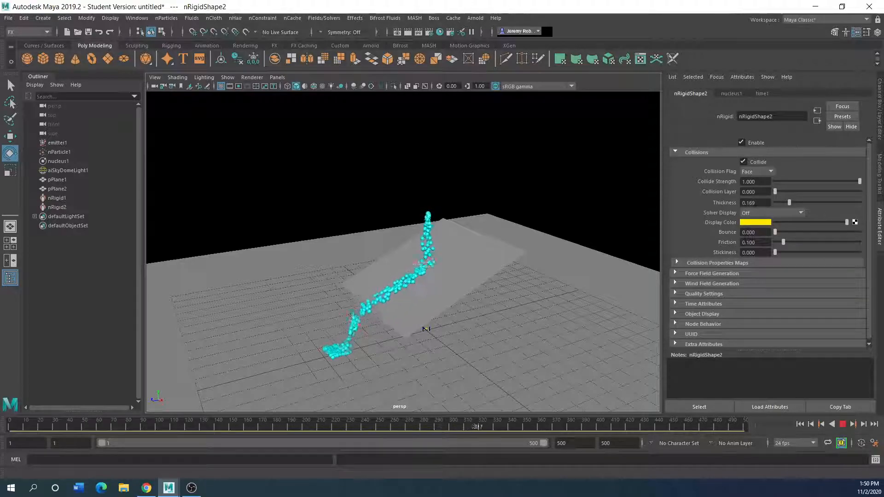
drag(775, 232, 805, 233)
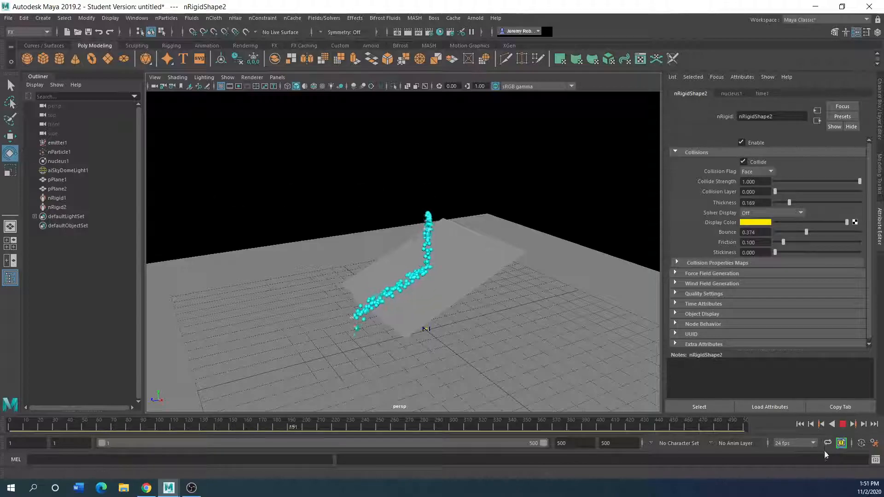
click(842, 424)
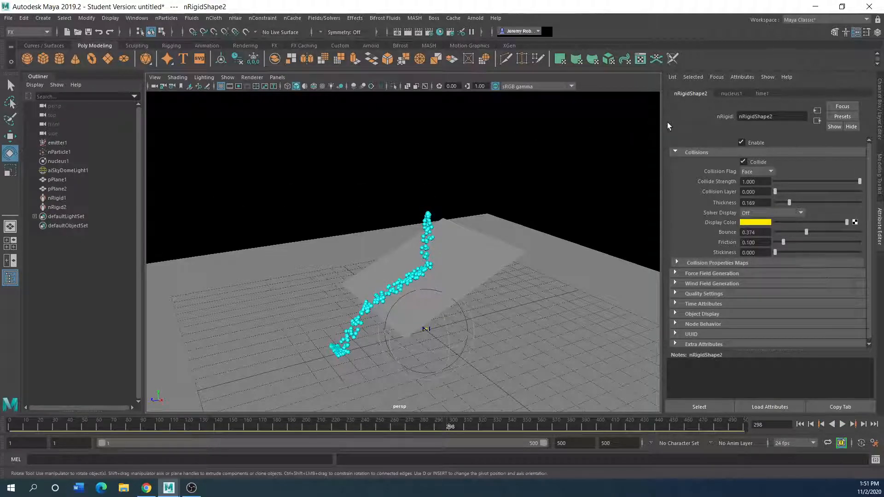
Step: Set the Bounce of nRigidShape1 to 0.302, replay the simulation from the first frame and stop it
click(56, 199)
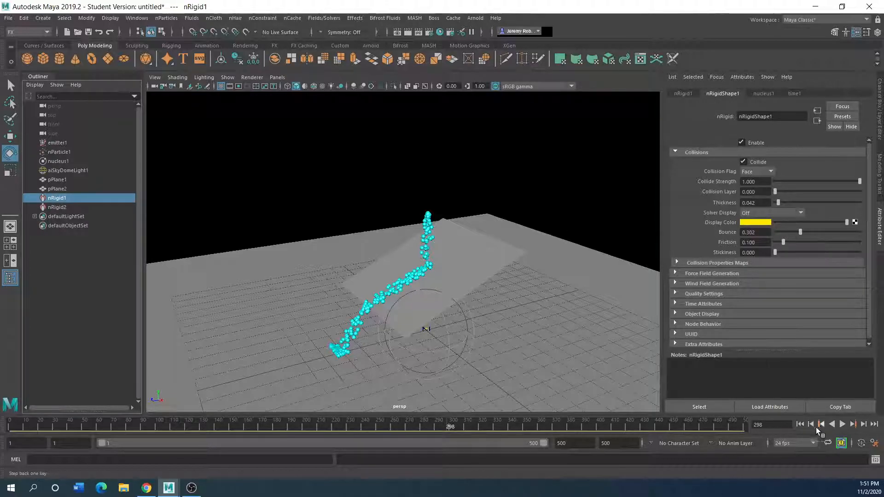
click(799, 424)
click(842, 424)
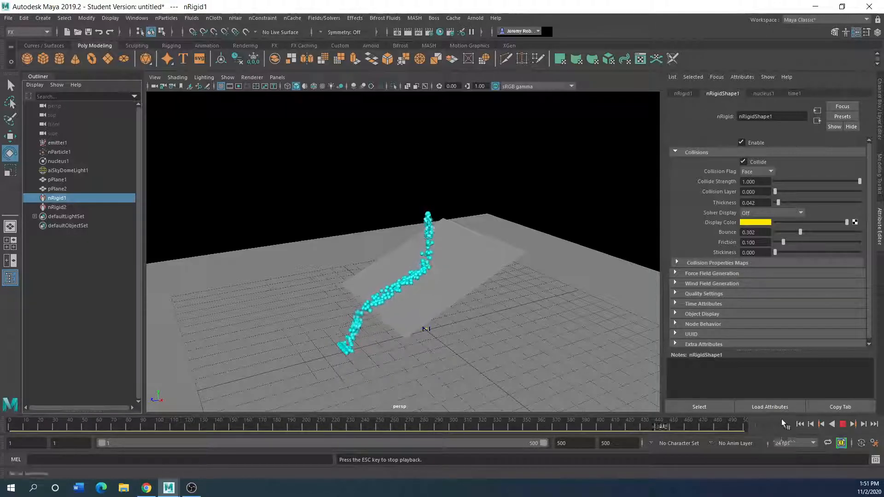
click(842, 424)
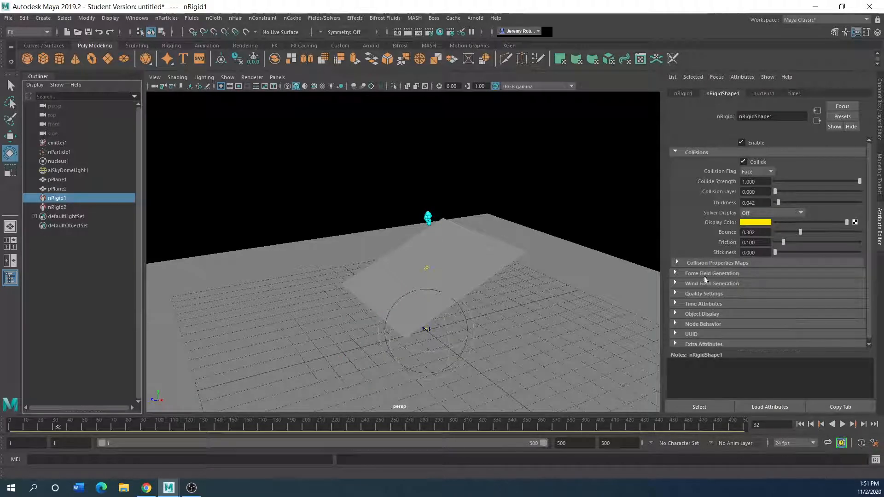
Step: Enable Self Collide in the collision settings of nParticleShape1
click(762, 93)
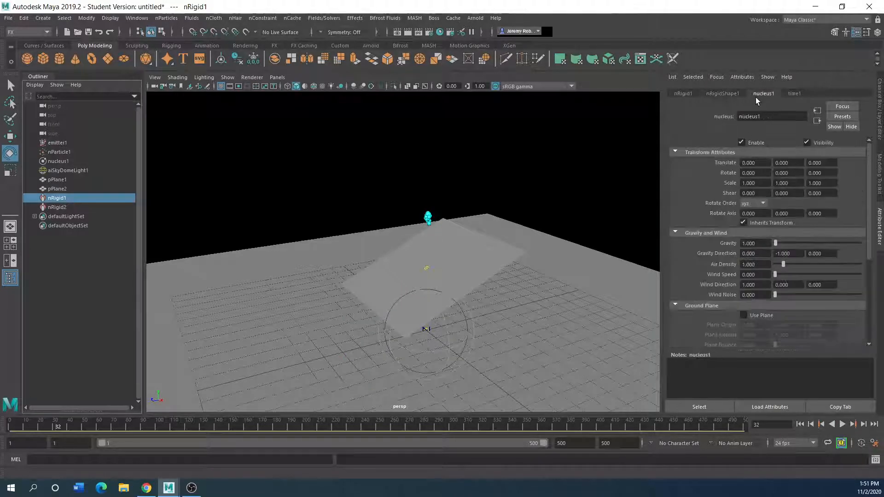
click(53, 143)
scroll(778, 291, down, 5)
scroll(690, 291, down, 3)
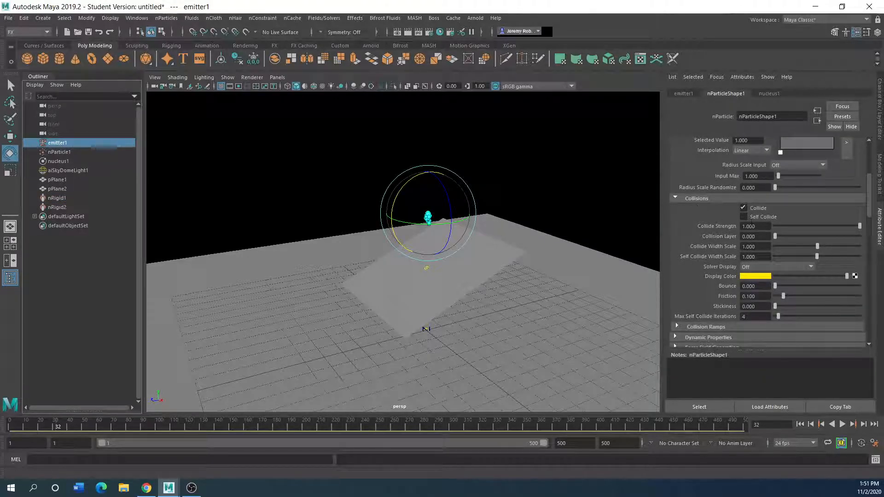
click(743, 217)
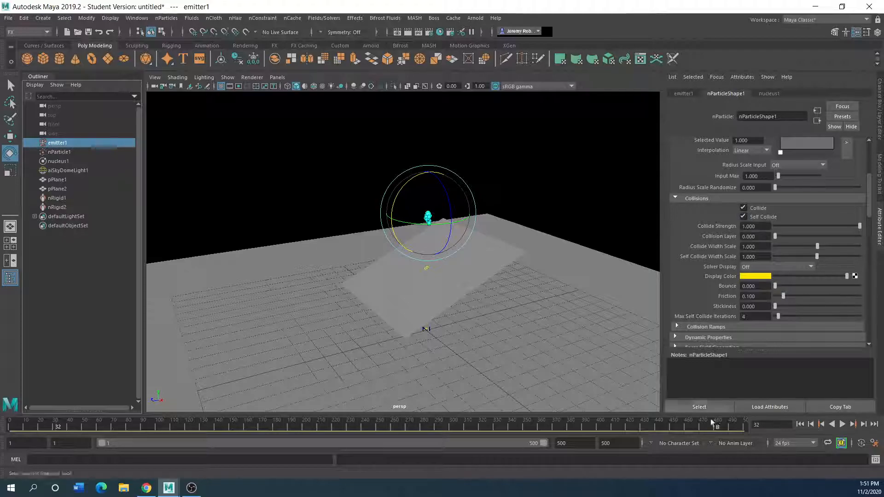
Step: Replay the simulation from the first frame and raise the Bounce of nParticleShape1 to 1.000 during playback
click(800, 424)
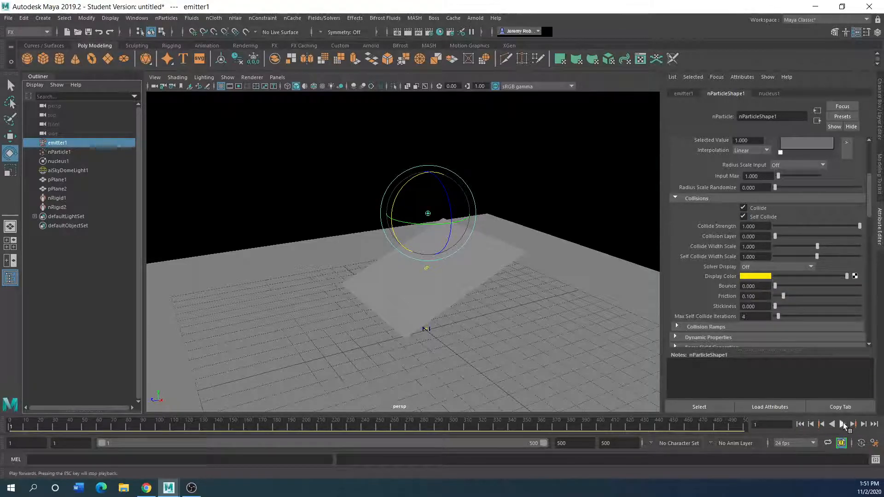
click(842, 424)
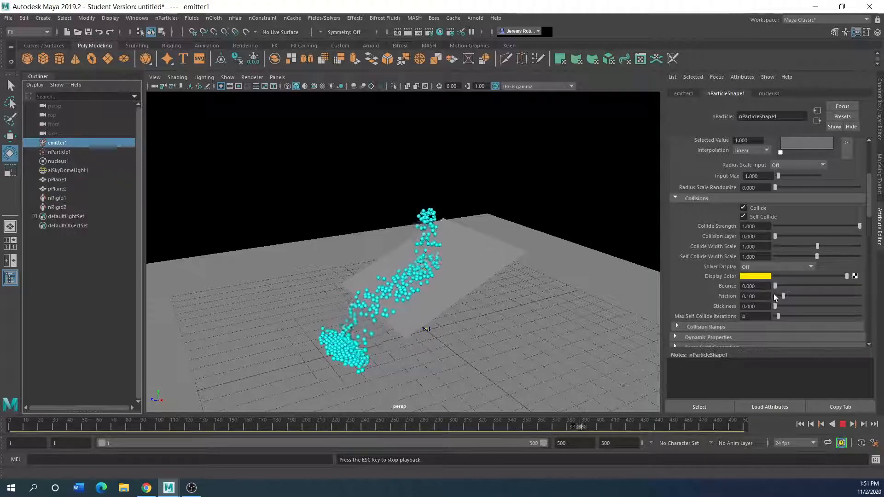
drag(775, 285, 837, 287)
click(59, 198)
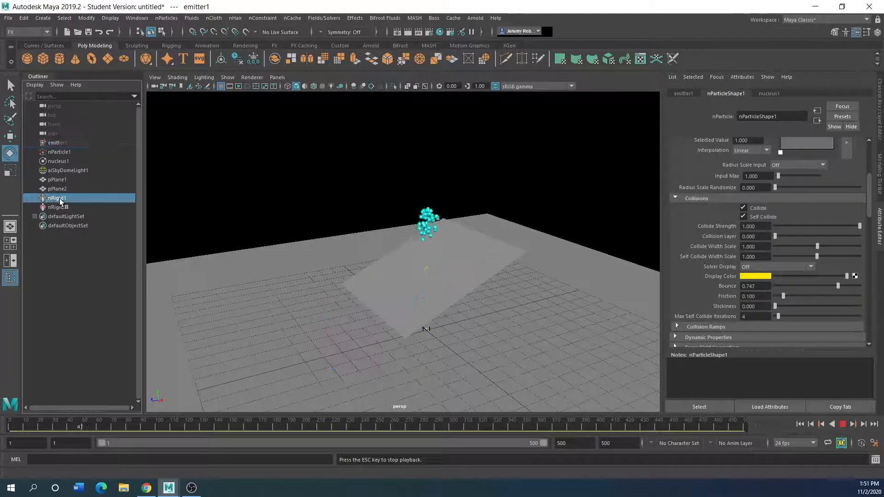
drag(839, 286, 862, 286)
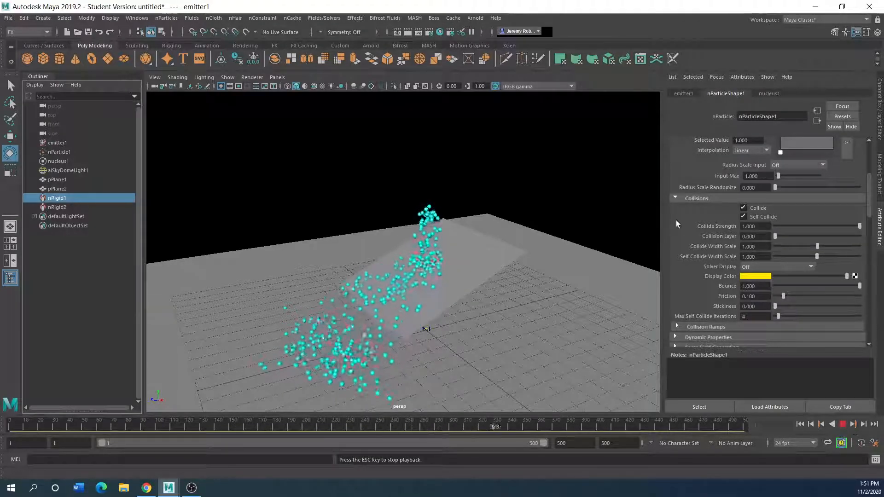
Step: Check the emission rate of emitter1 and return to the collision attributes of nParticleShape1
click(683, 94)
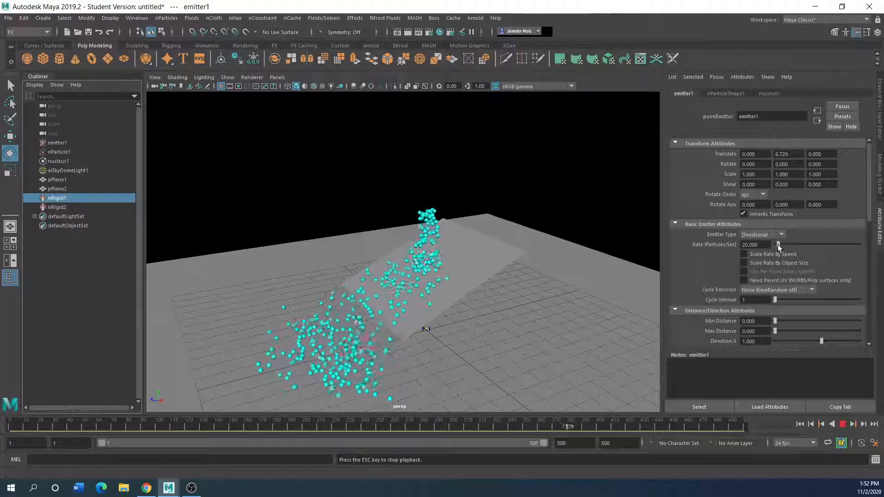
click(727, 92)
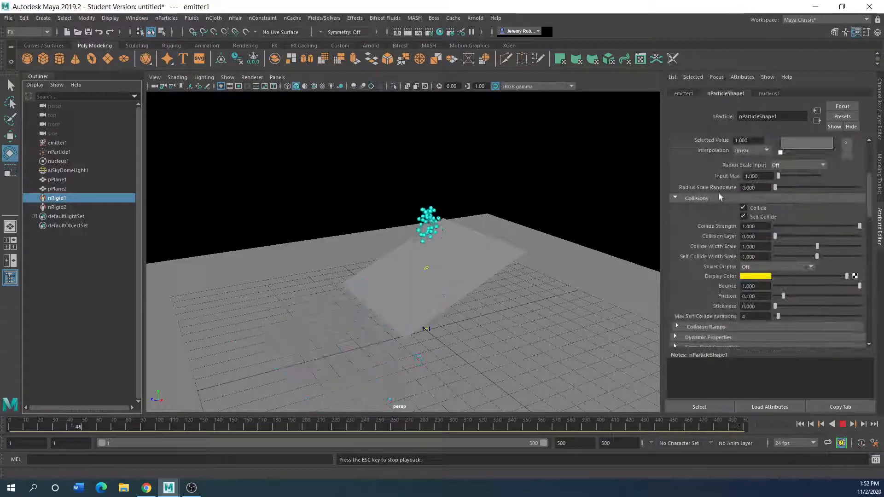
Step: Set the particle Radius of nParticleShape1 to 0.110 during playback and stop the simulation
scroll(719, 194, down, 5)
drag(775, 191, 775, 192)
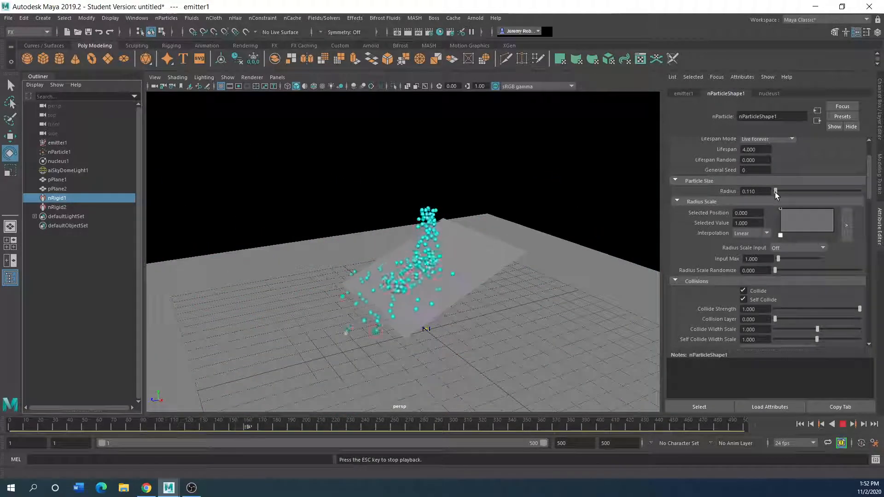
click(842, 424)
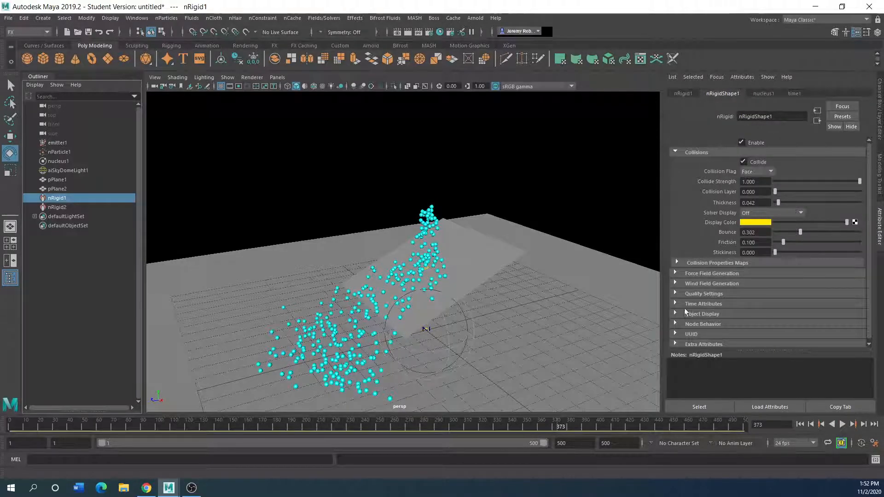
Step: Render the current frame of the sphere particles in Arnold RenderView and close the render window
click(475, 18)
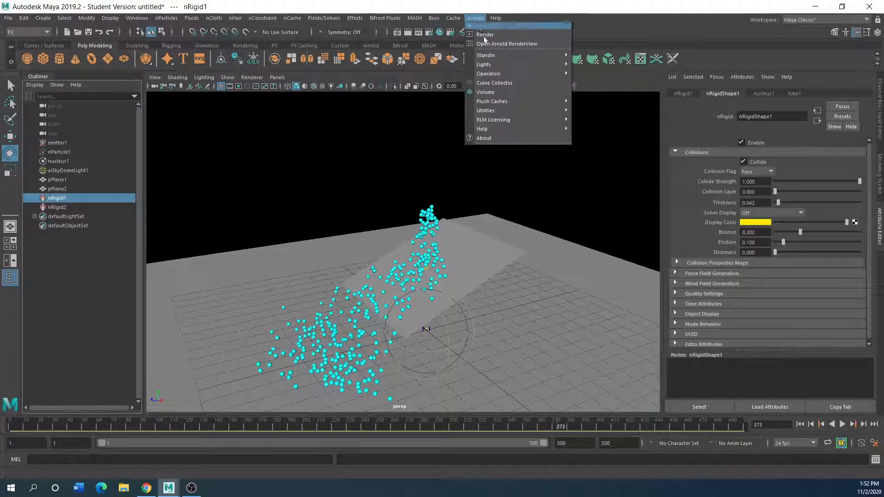
click(484, 45)
click(372, 166)
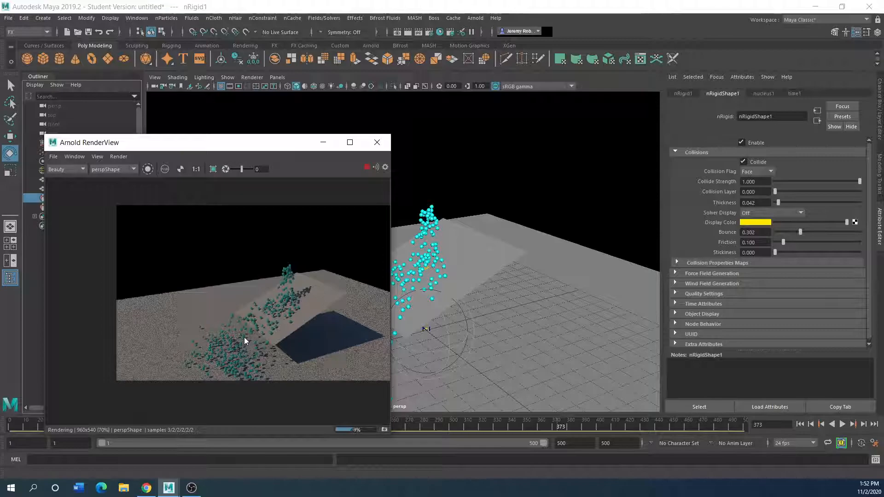
click(376, 142)
Step: Set the Particle Render Type of nParticleShape1 to Streak with a Line Width of 9
click(80, 152)
click(56, 143)
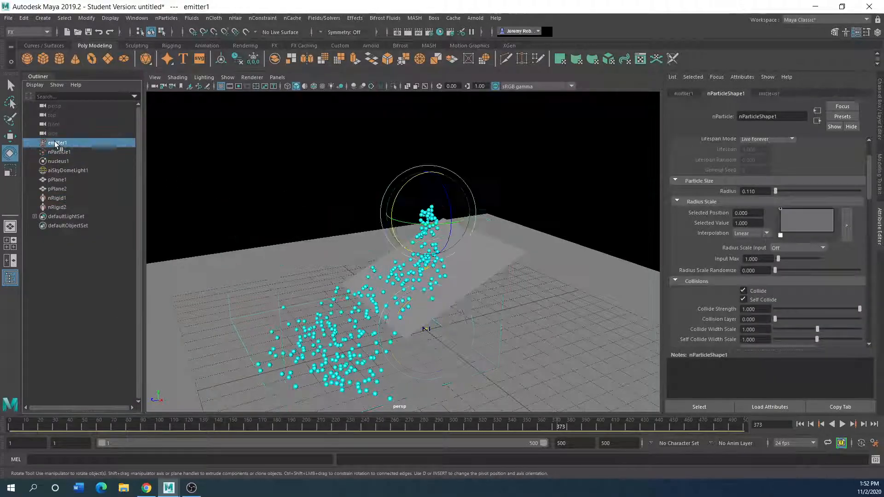
scroll(701, 292, down, 10)
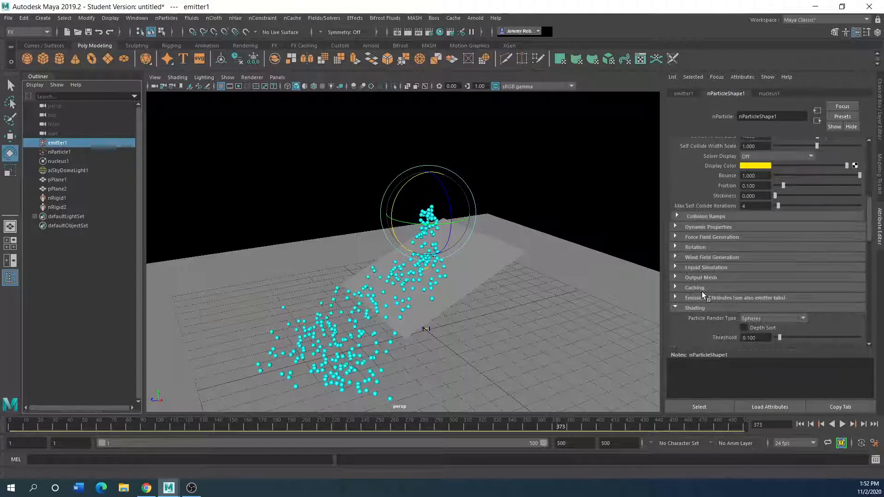
click(802, 235)
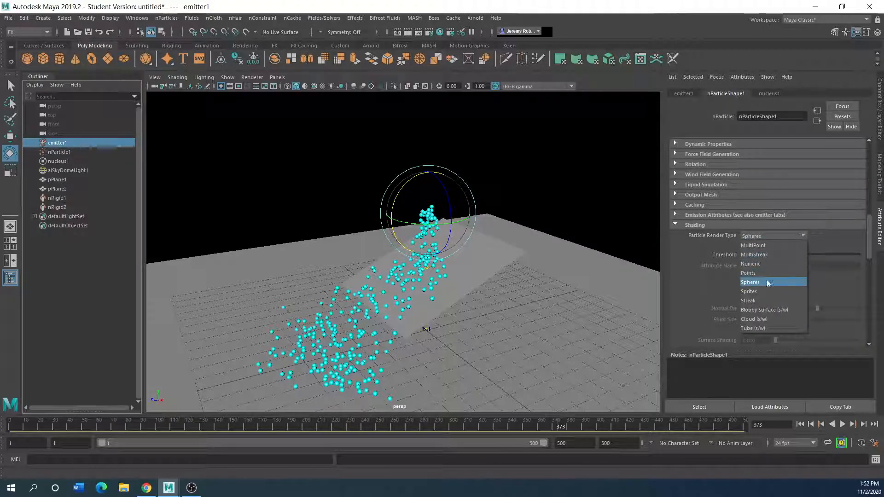
click(762, 301)
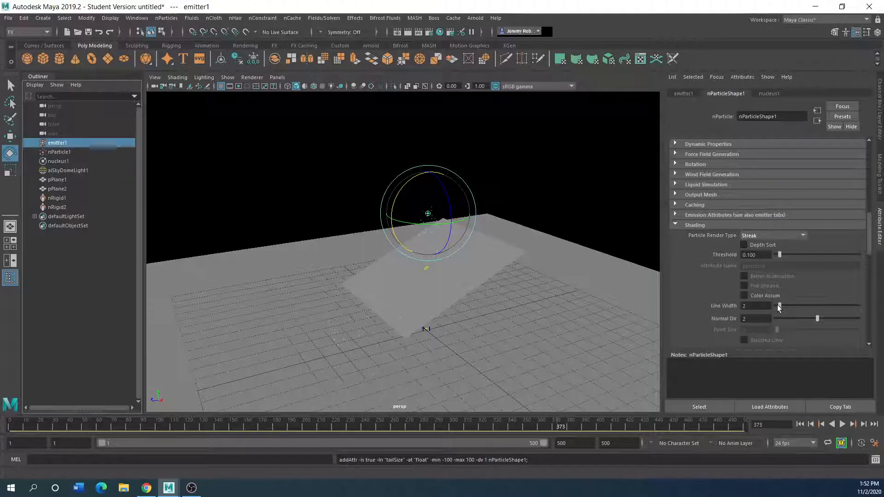
drag(806, 305, 808, 306)
Step: Play the simulation and test-render the streak particles in Arnold RenderView, stopping both the playback and the render
click(841, 424)
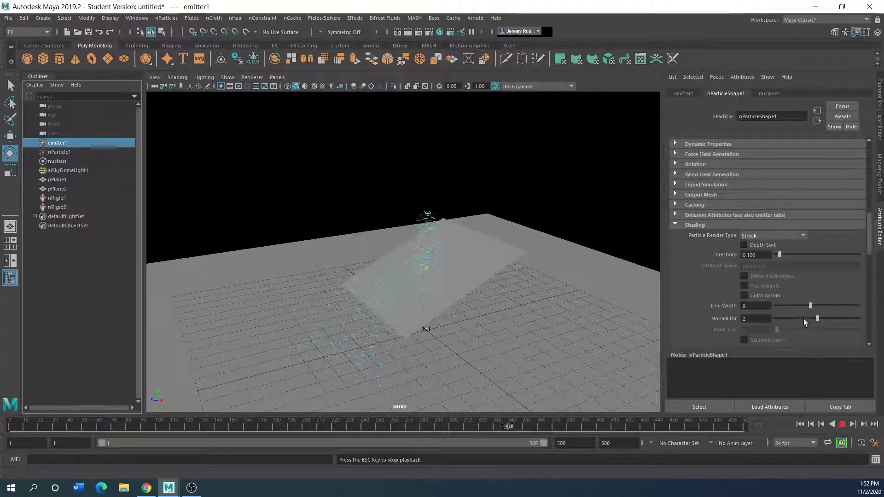
drag(818, 316, 783, 316)
click(474, 18)
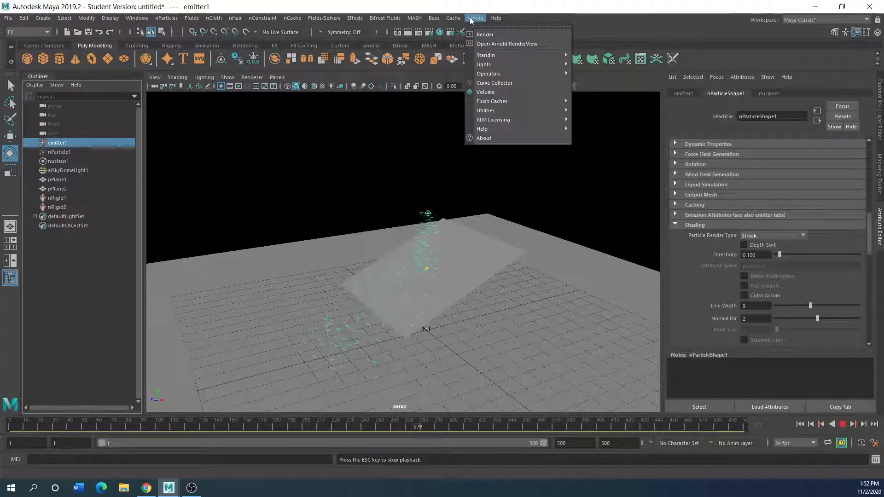
click(487, 42)
click(368, 169)
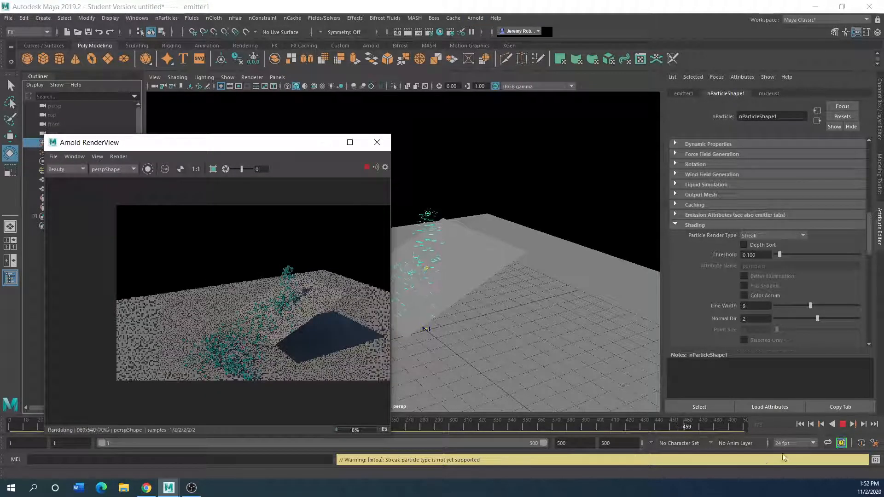
click(850, 424)
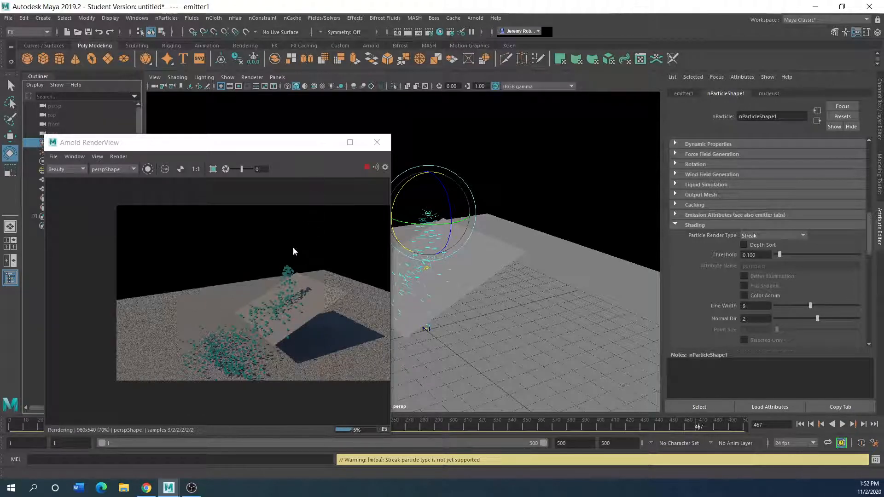
click(365, 168)
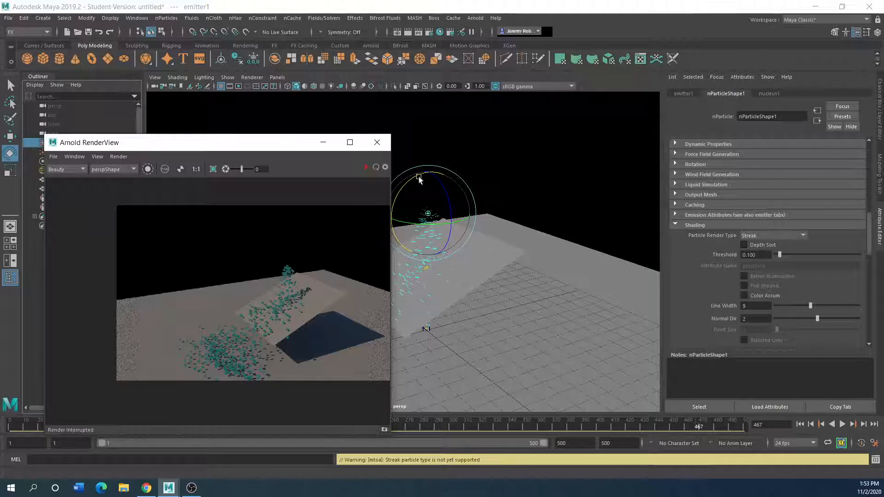
Step: Set the Particle Render Type to Blobby Surface (s/w) and restart the live Arnold render
click(803, 236)
click(760, 311)
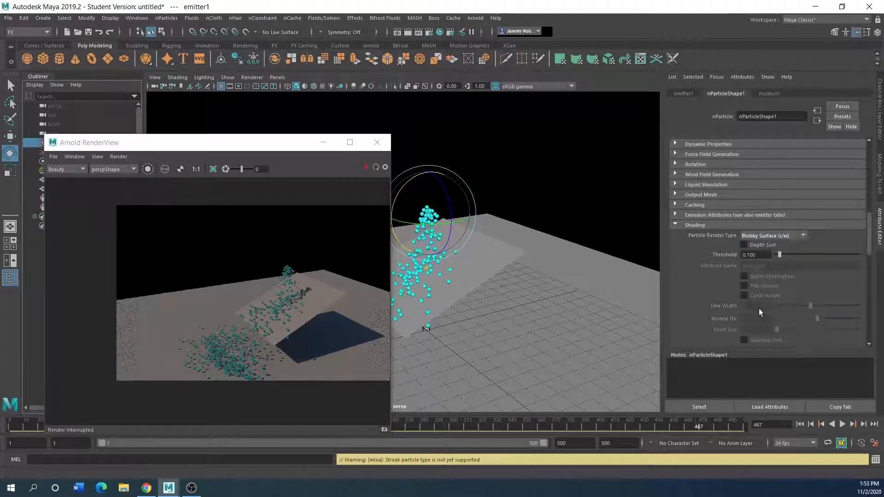
click(365, 168)
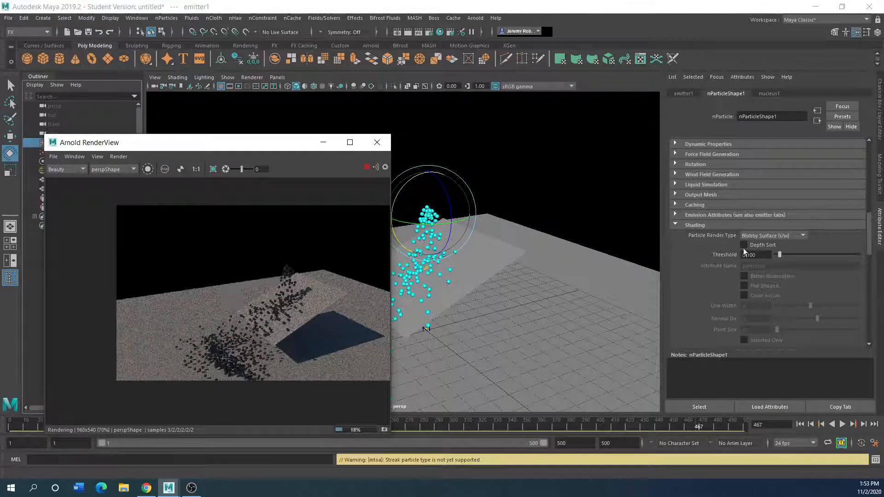
Step: Set the particle Radius to 0.330, check the blobby surface in the live render and stop rendering
scroll(698, 274, up, 10)
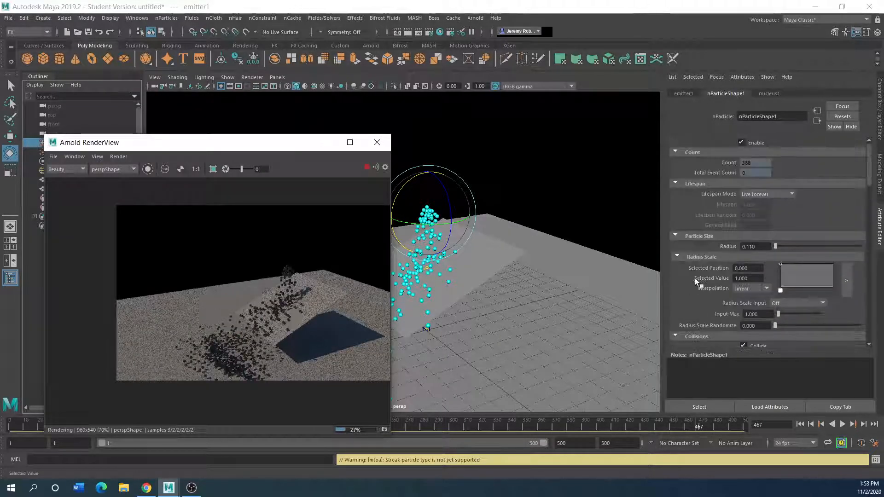
drag(773, 245, 775, 247)
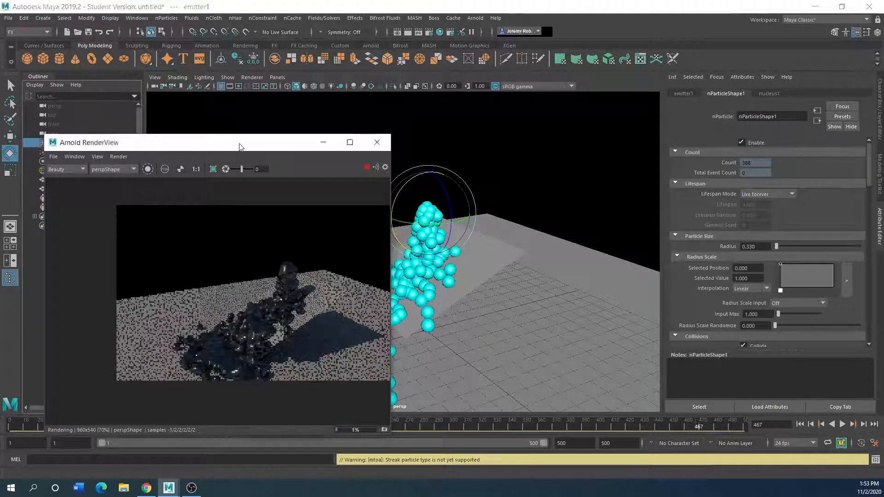
drag(241, 143, 302, 100)
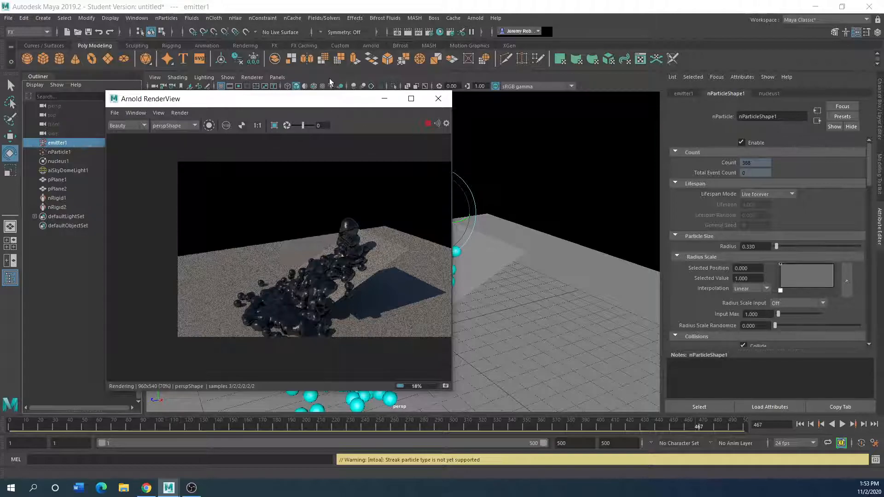
drag(310, 98, 673, 83)
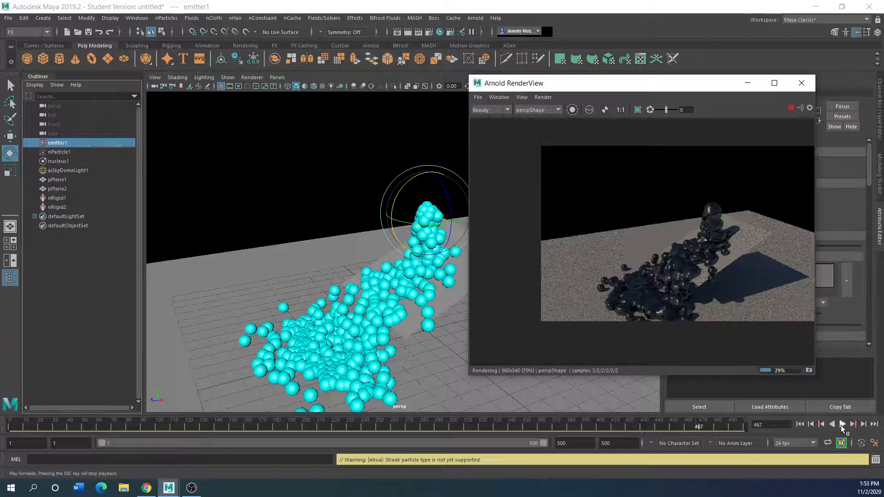
click(790, 108)
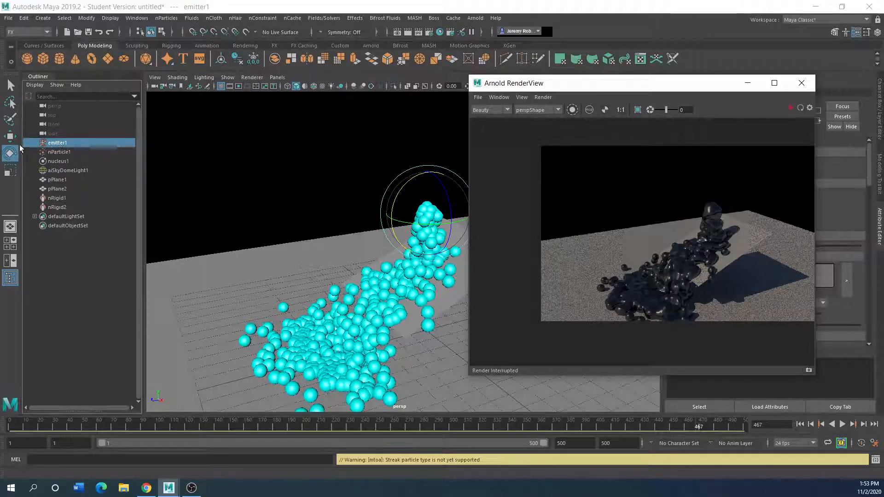
Step: Assign a new Arnold aiStandardSurface material to nParticle1
click(58, 152)
right_drag(347, 298, 331, 441)
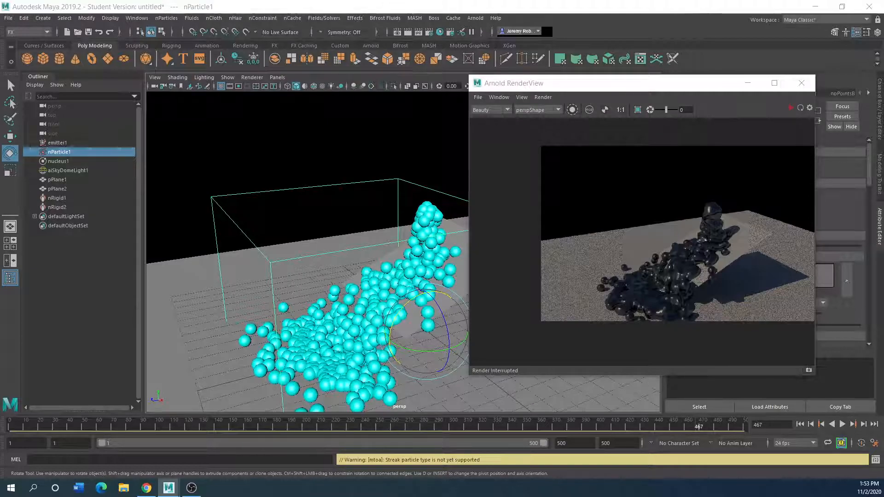
drag(155, 34, 199, 56)
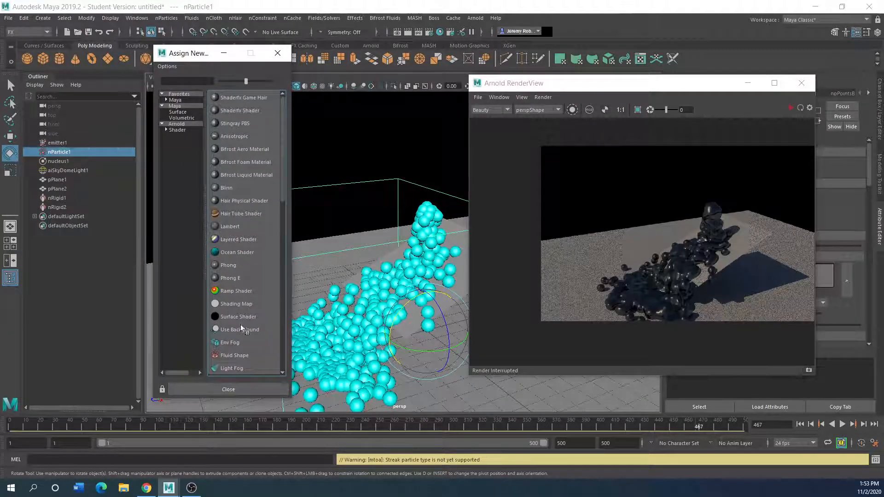
click(174, 130)
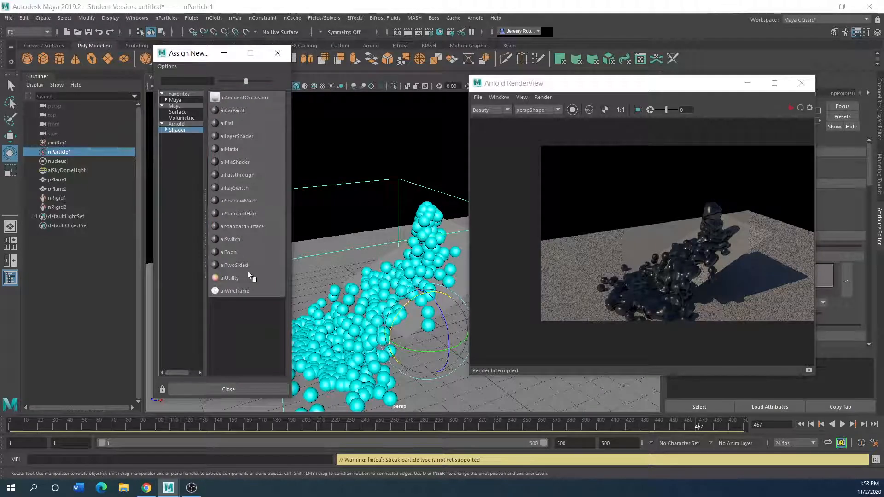
click(249, 226)
Step: Restart the live render and set the base Color of aiStandardSurface1 to red
drag(653, 78, 267, 78)
click(404, 107)
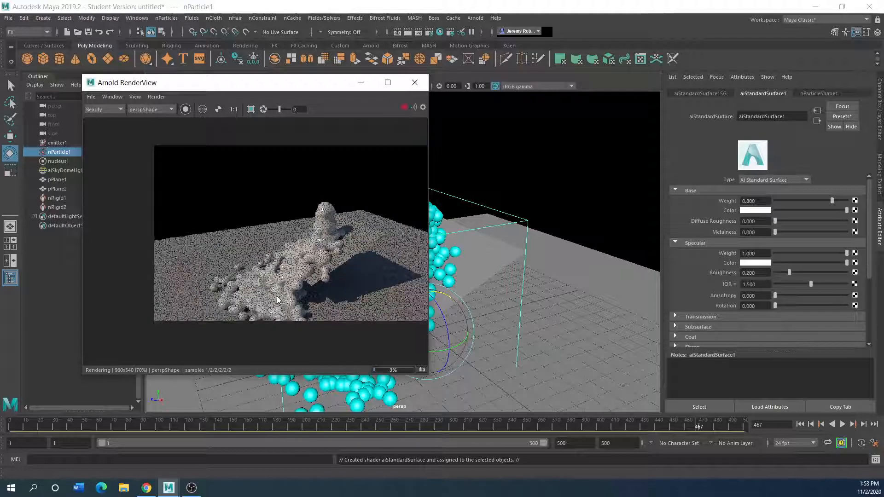
click(746, 211)
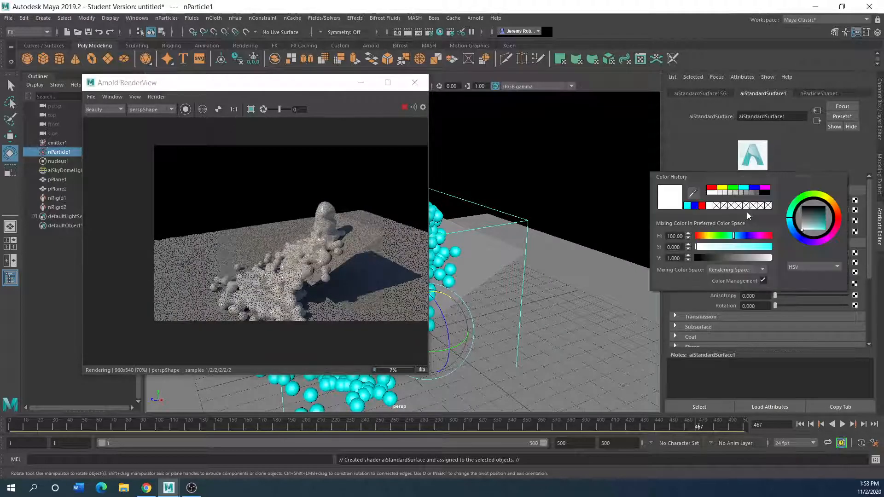
click(701, 206)
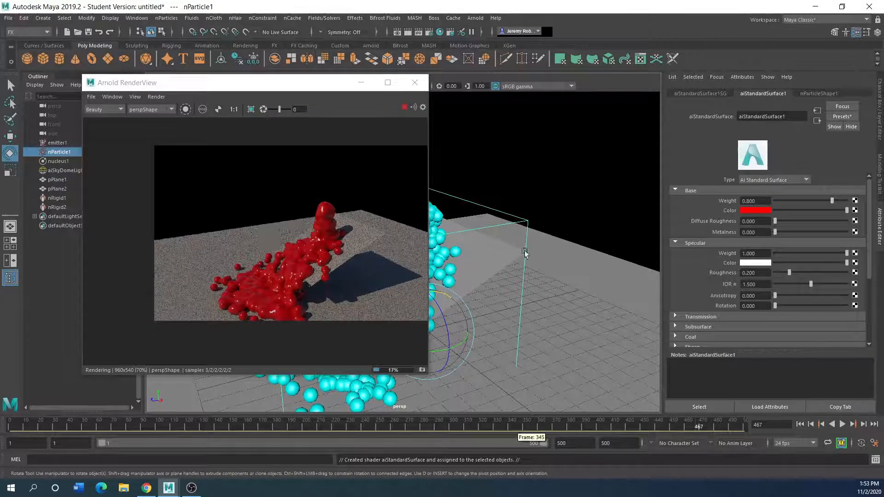
Step: Inspect the red blobby render as it finishes, resizing the render window and moving it clear of the particles
click(221, 90)
drag(221, 90, 295, 103)
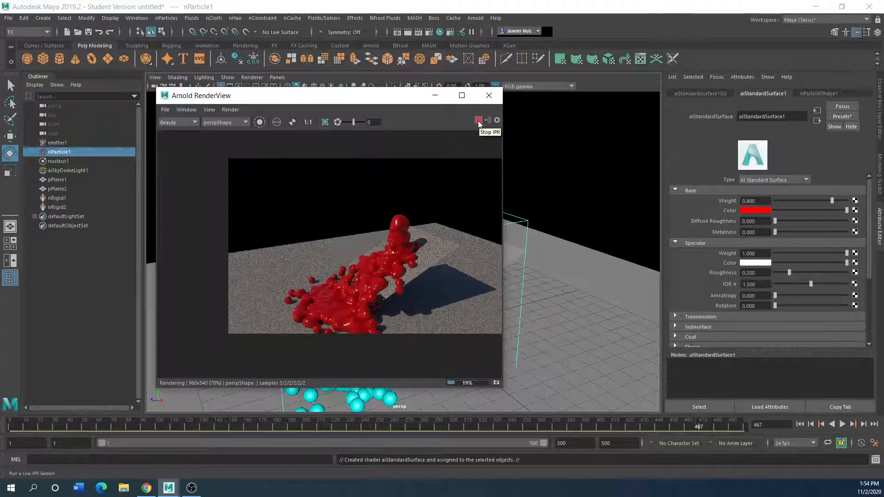
drag(503, 205, 553, 206)
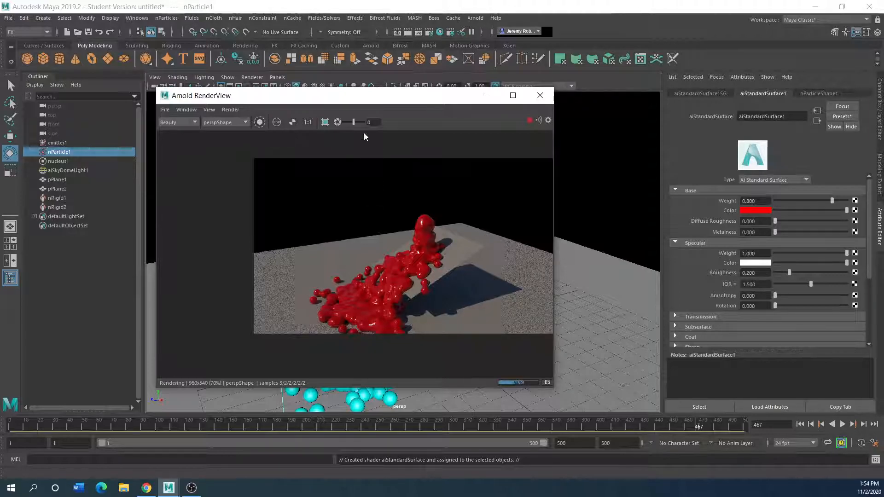
drag(312, 102, 395, 126)
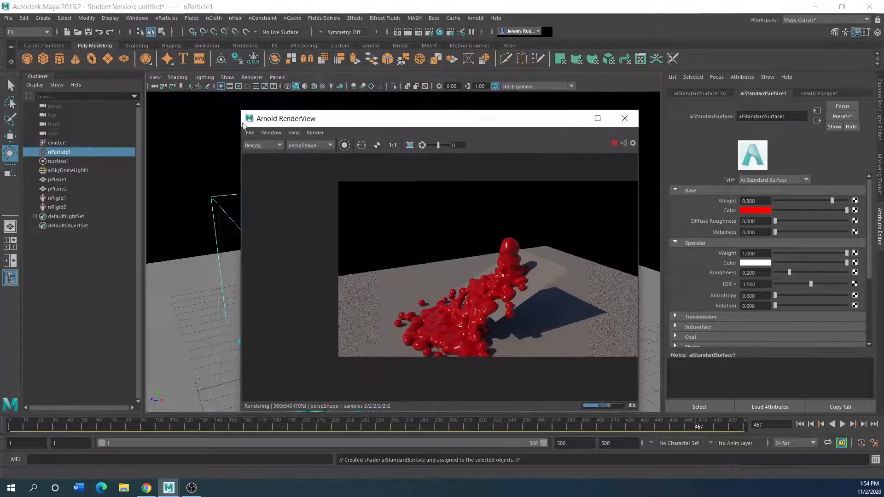
drag(506, 123, 438, 120)
drag(570, 269, 474, 279)
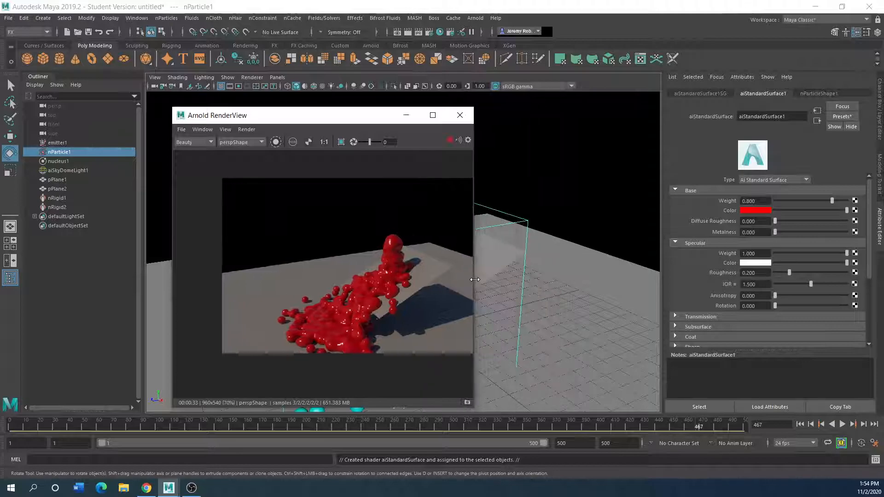
drag(341, 118, 595, 127)
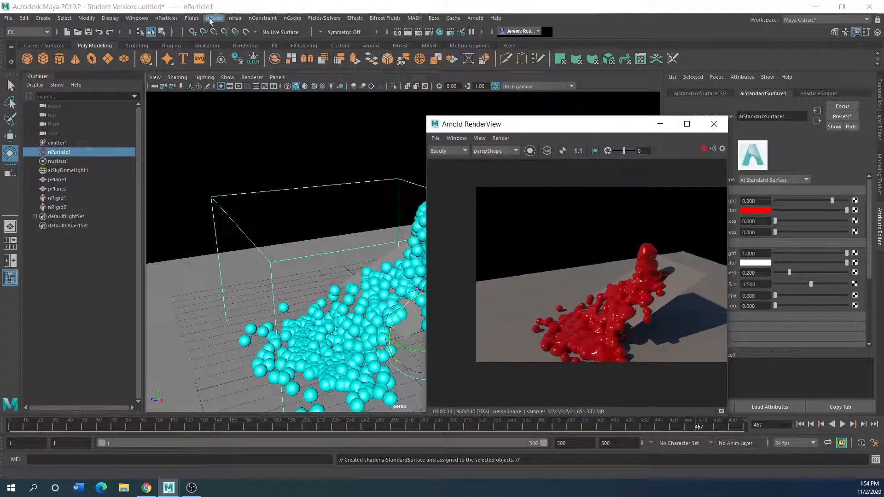
click(169, 18)
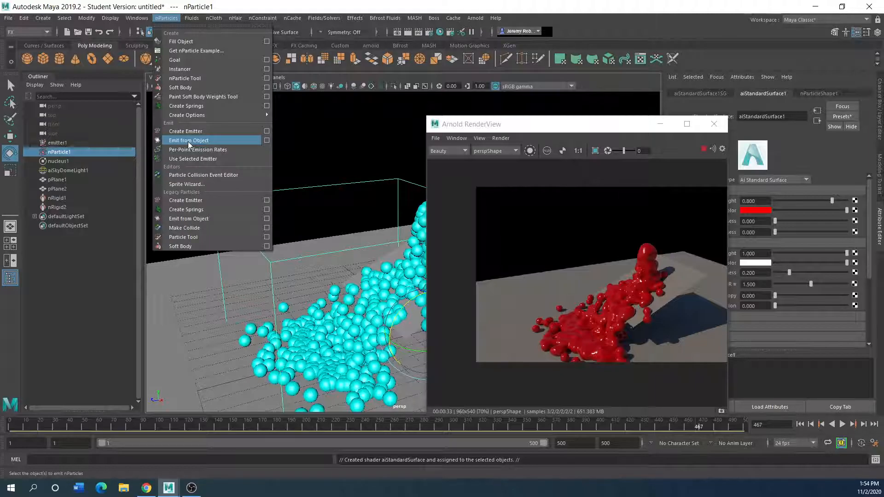
click(535, 133)
drag(568, 128, 269, 117)
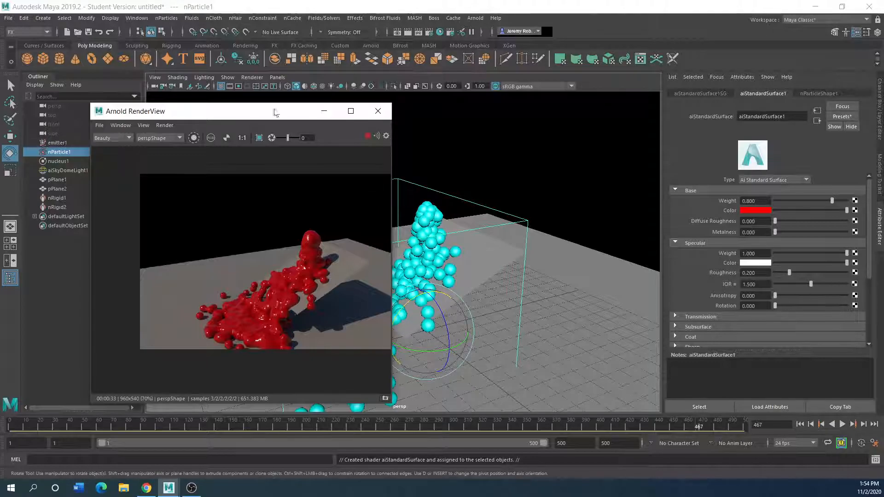
drag(258, 115, 555, 122)
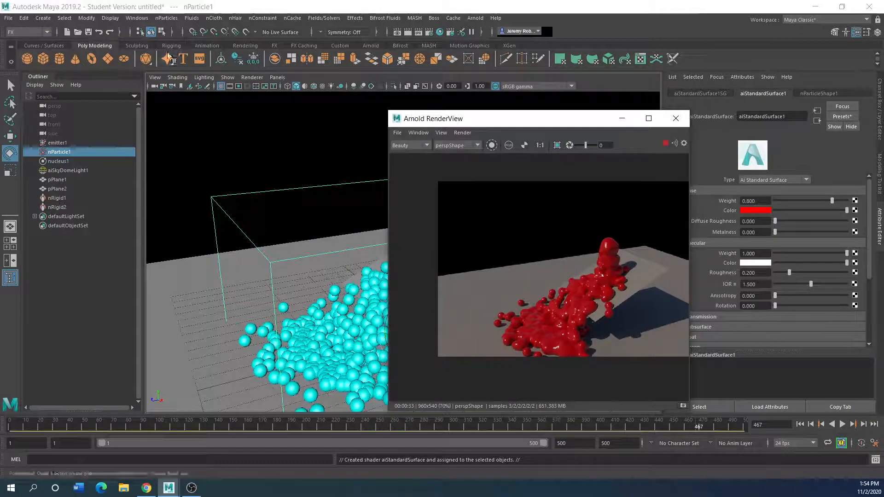
click(175, 20)
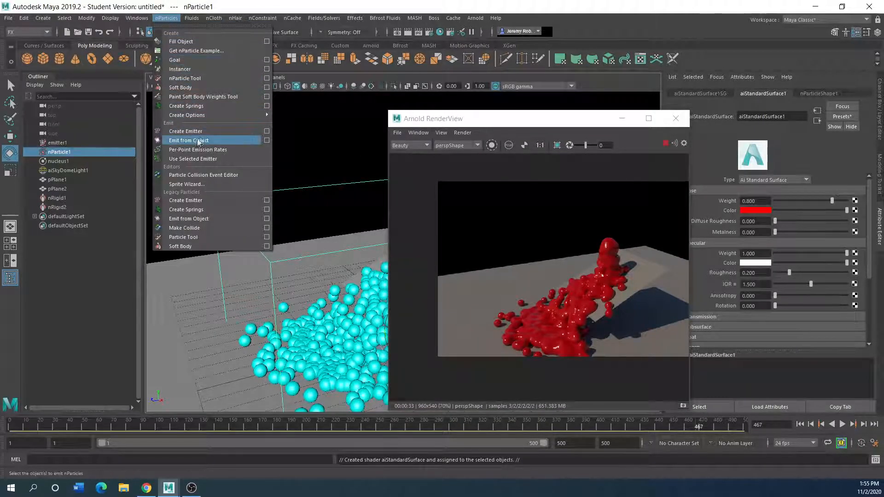
Step: Look over the aiStandardSurface1 attribute sections, and reposition and widen the Arnold RenderView to show the whole rendered frame
click(479, 123)
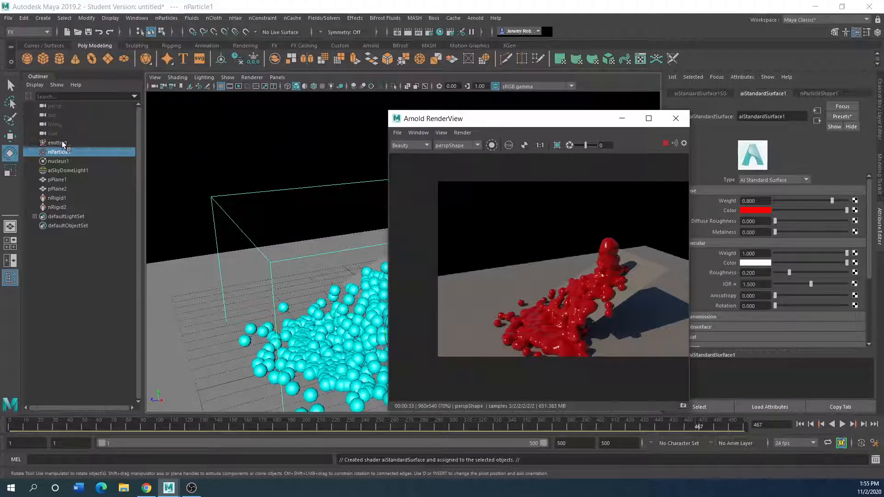
drag(521, 122, 234, 125)
drag(292, 123, 305, 126)
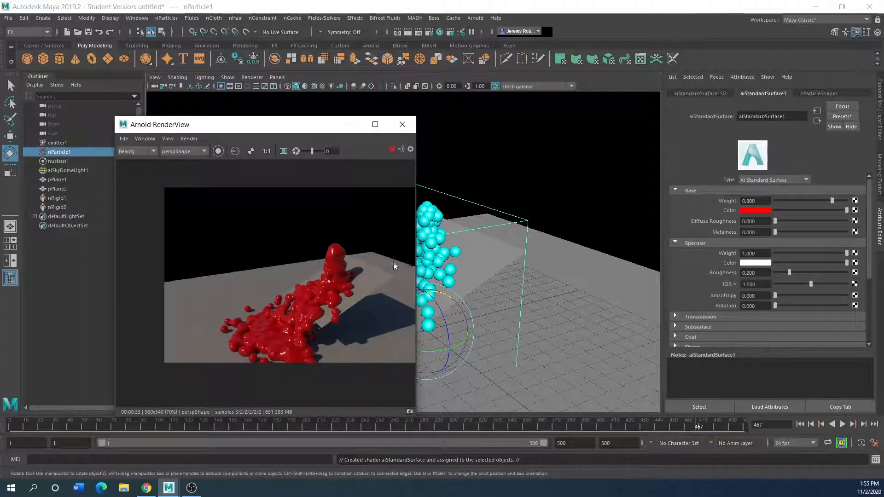
scroll(729, 295, down, 5)
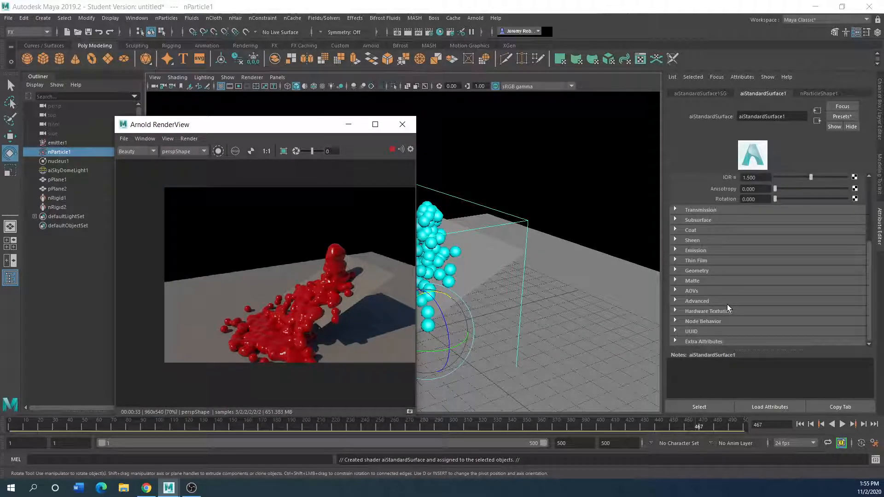
scroll(727, 305, up, 5)
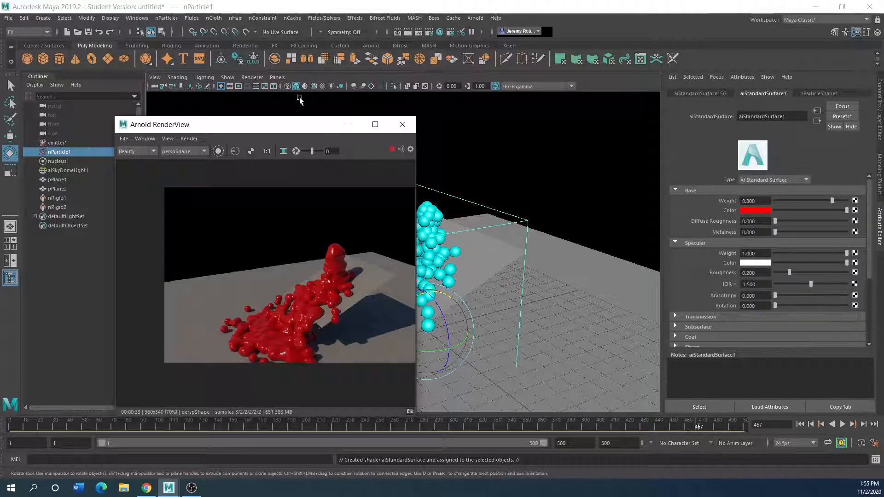
drag(269, 123, 294, 104)
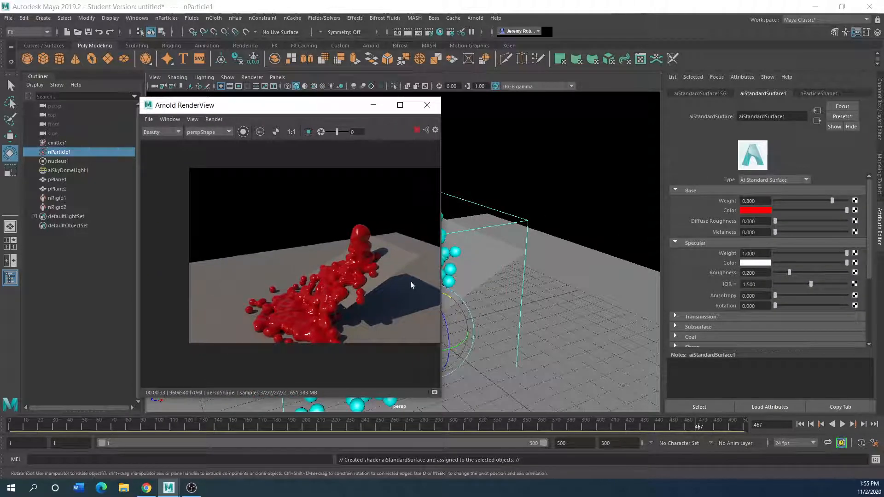
drag(441, 242, 611, 248)
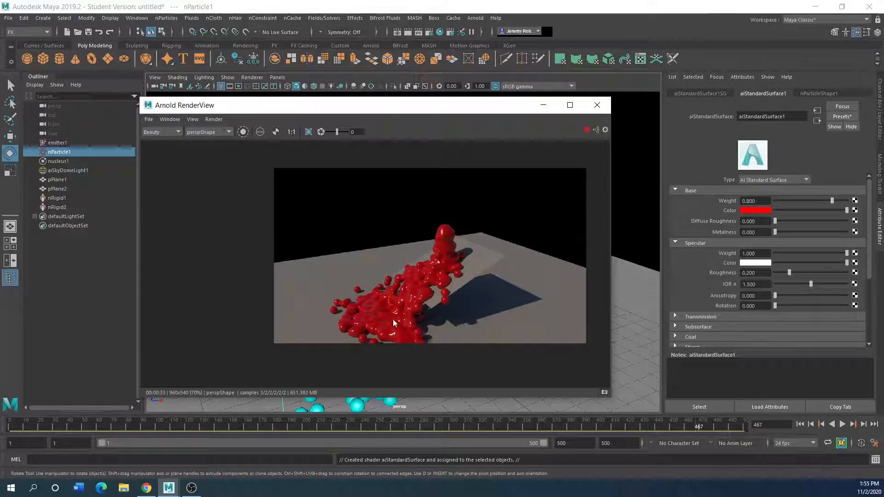